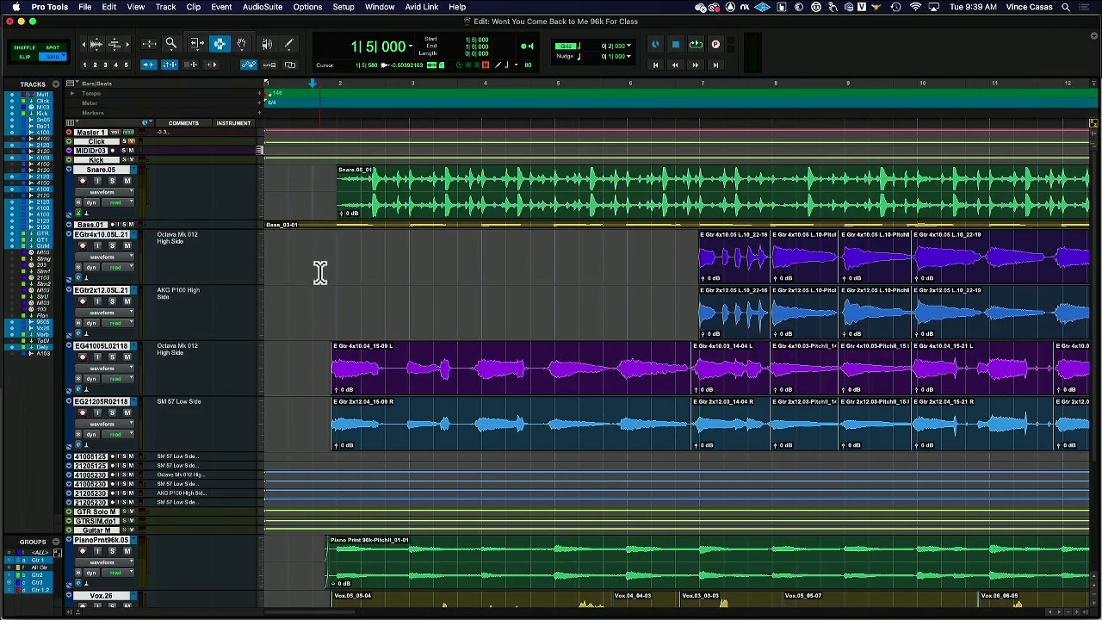
- Play the song from bar 1 beat 5 to about bar 38, following the arrangement across the snare, guitar, piano and vocal tracks
{"action": "key", "text": "space"}
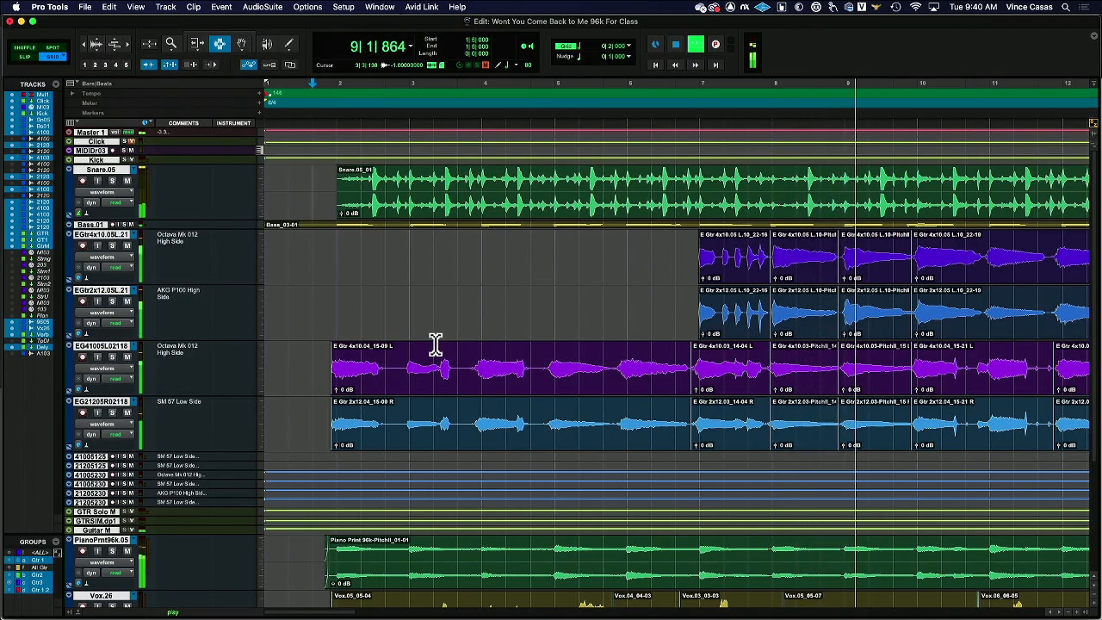
{"action": "scroll", "coordinate": [436, 345], "scroll_direction": "right", "scroll_amount": 1}
{"action": "scroll", "coordinate": [435, 344], "scroll_direction": "right", "scroll_amount": 10}
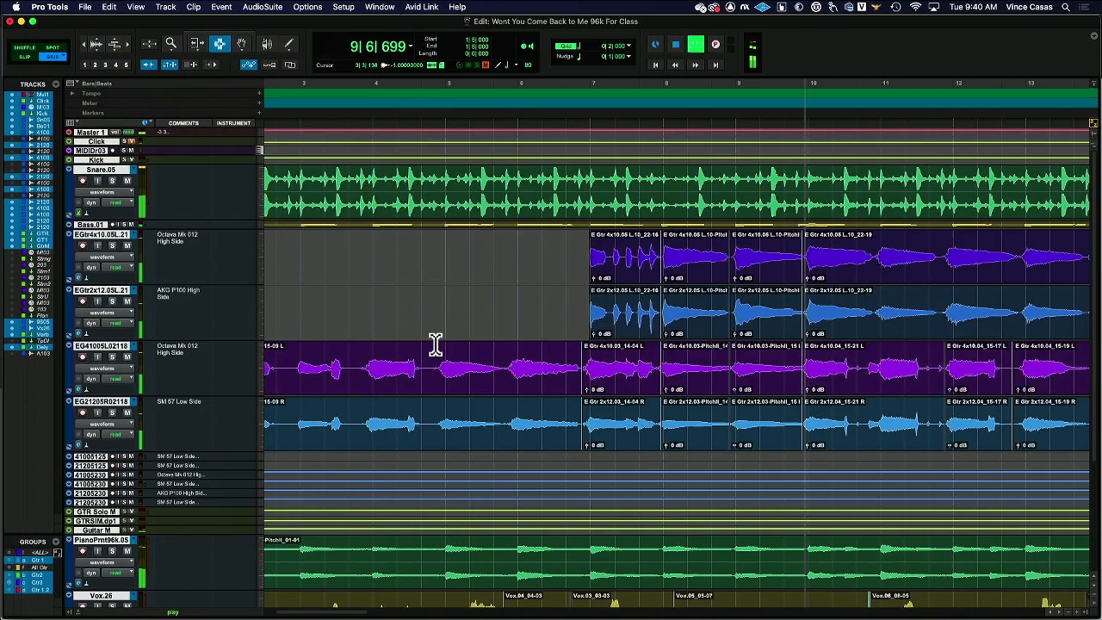
{"action": "scroll", "coordinate": [435, 344], "scroll_direction": "right", "scroll_amount": 4}
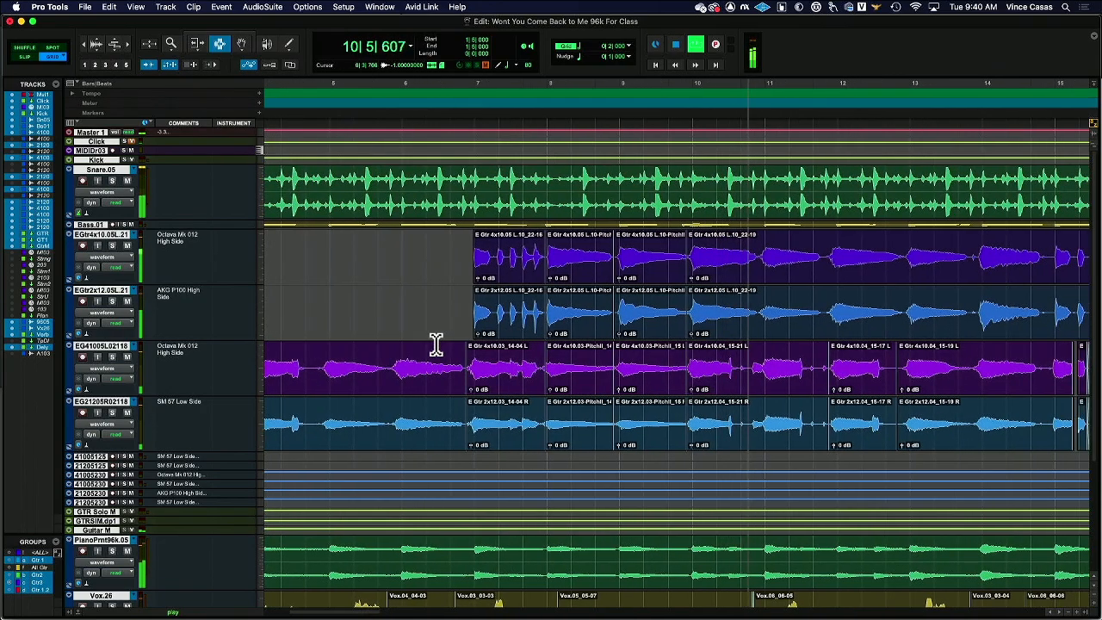
{"action": "scroll", "coordinate": [436, 344], "scroll_direction": "right", "scroll_amount": 2}
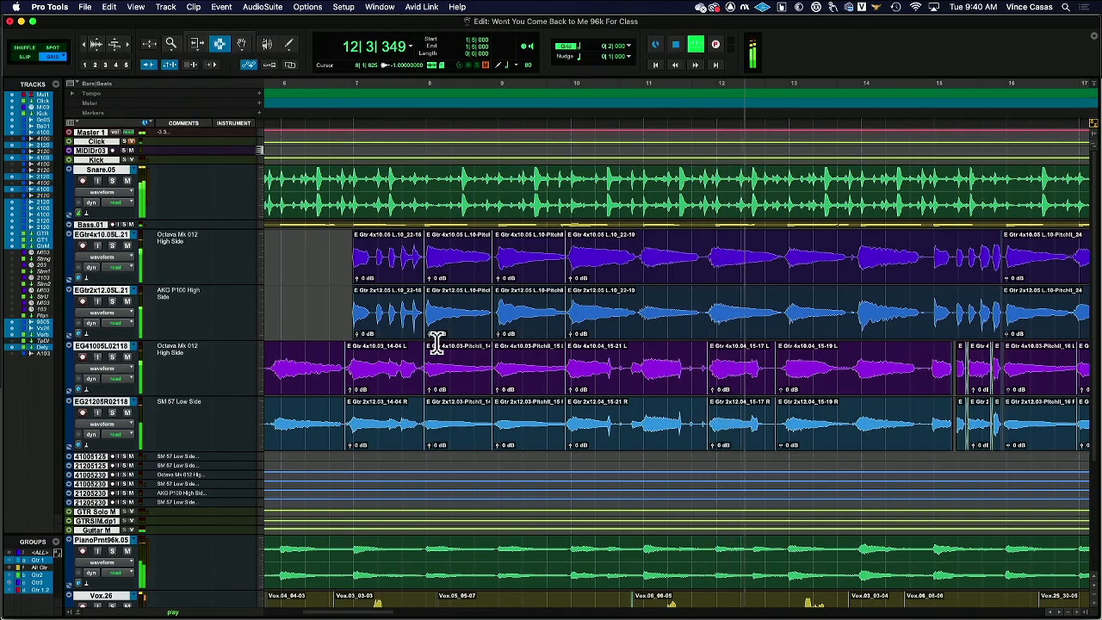
{"action": "scroll", "coordinate": [436, 343], "scroll_direction": "right", "scroll_amount": 3}
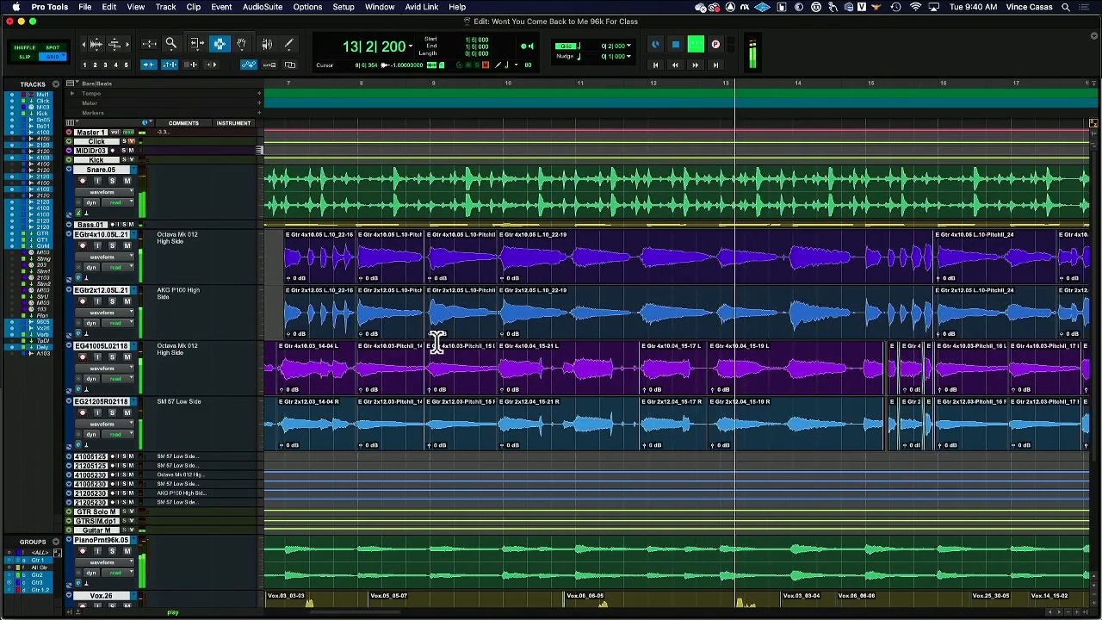
{"action": "scroll", "coordinate": [437, 342], "scroll_direction": "right", "scroll_amount": 3}
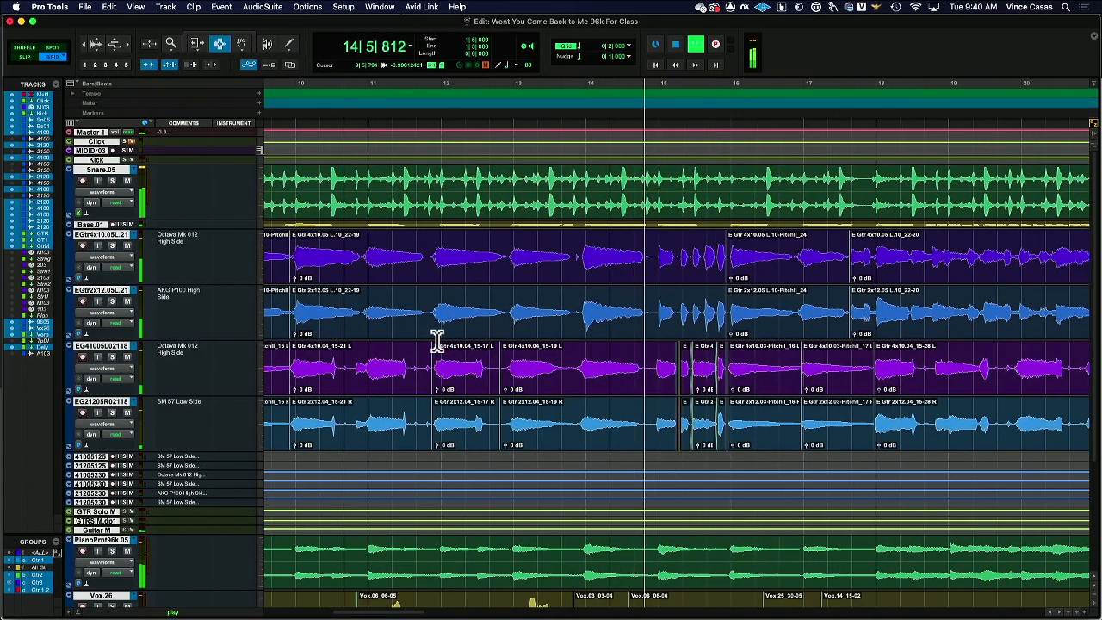
{"action": "scroll", "coordinate": [437, 341], "scroll_direction": "right", "scroll_amount": 2}
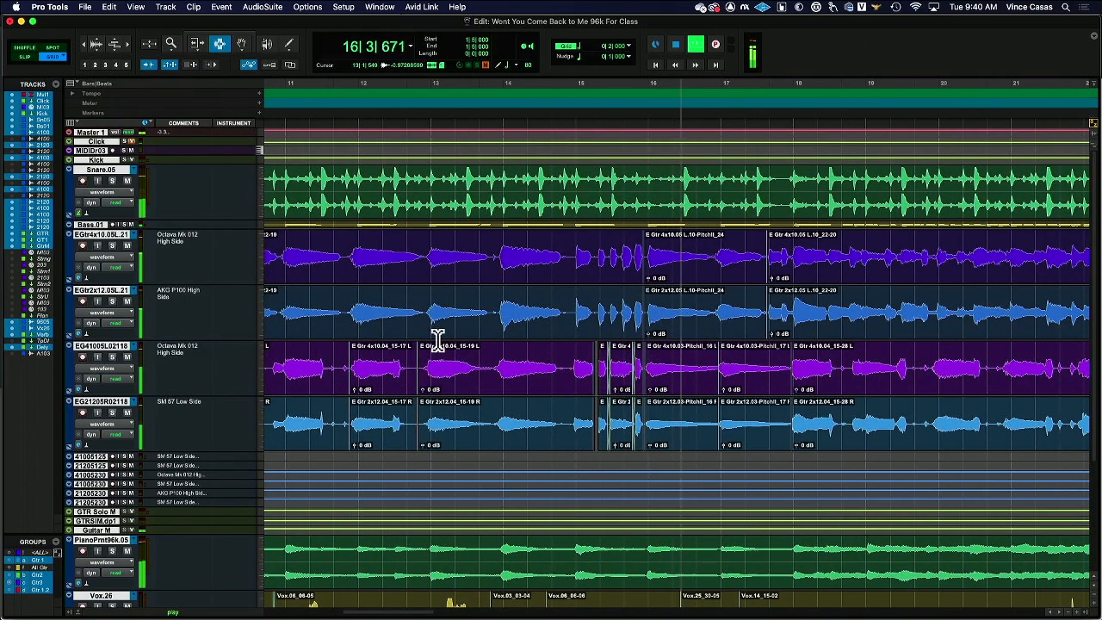
{"action": "scroll", "coordinate": [437, 340], "scroll_direction": "right", "scroll_amount": 3}
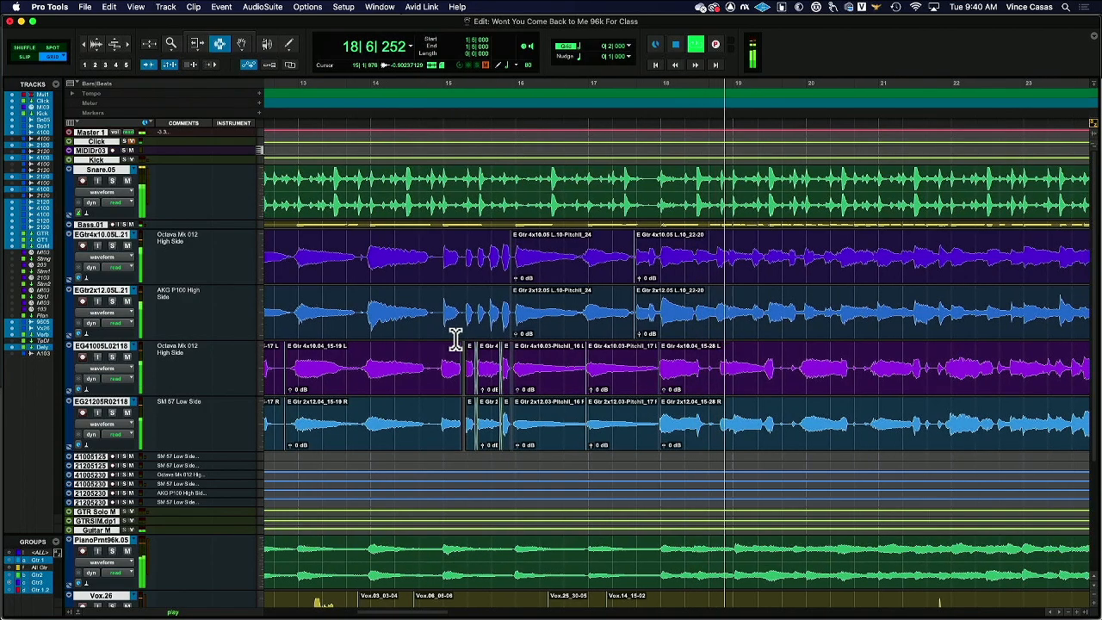
{"action": "scroll", "coordinate": [456, 340], "scroll_direction": "right", "scroll_amount": 1}
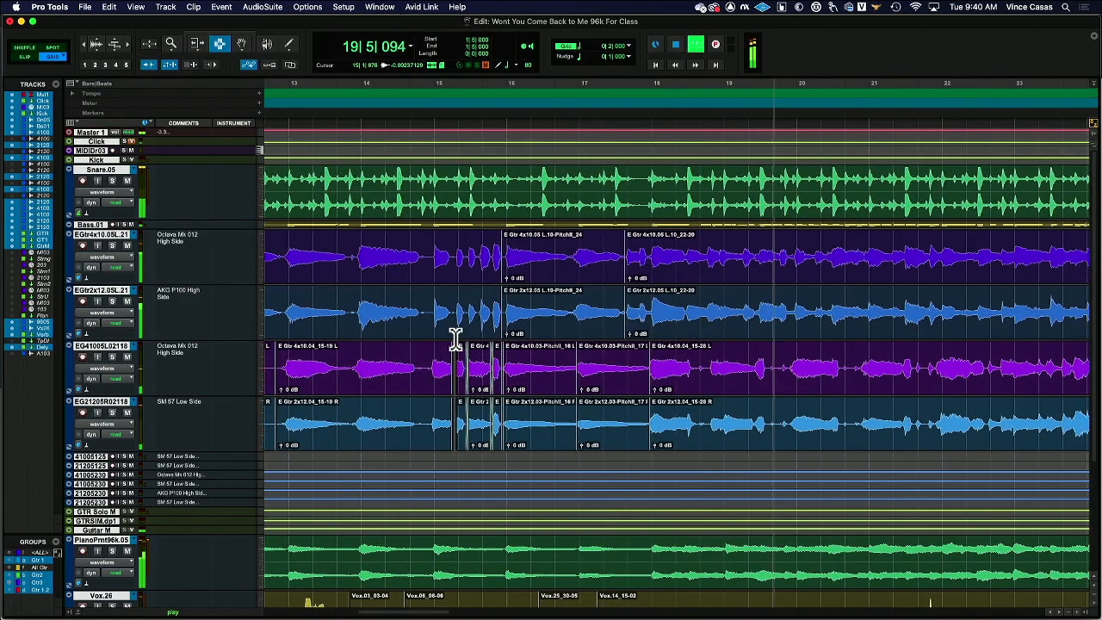
{"action": "scroll", "coordinate": [456, 340], "scroll_direction": "right", "scroll_amount": 4}
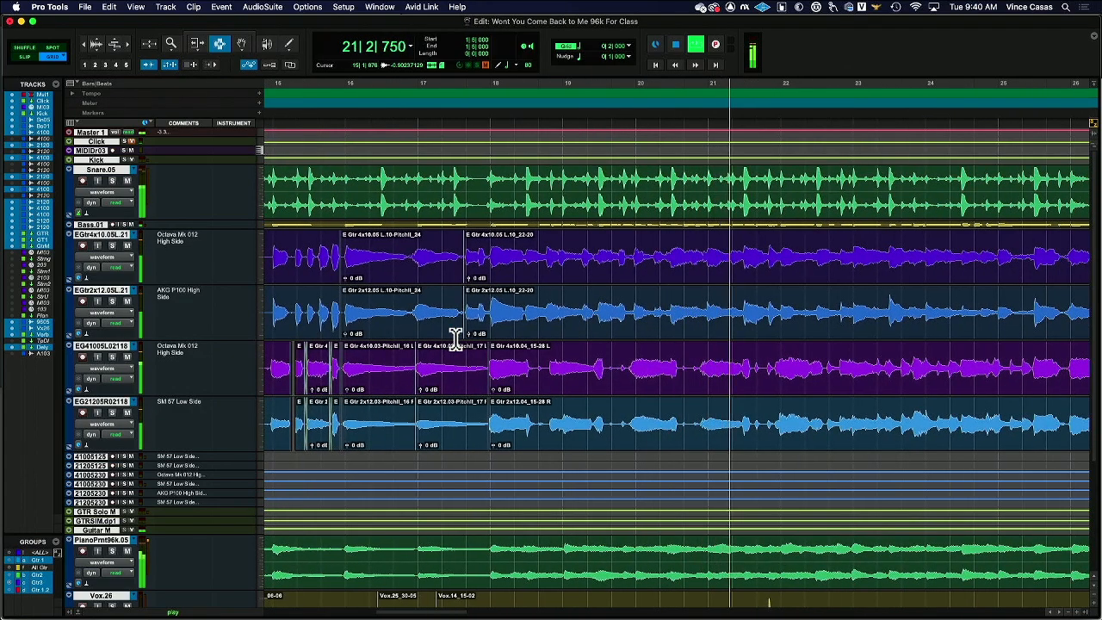
{"action": "scroll", "coordinate": [456, 338], "scroll_direction": "right", "scroll_amount": 2}
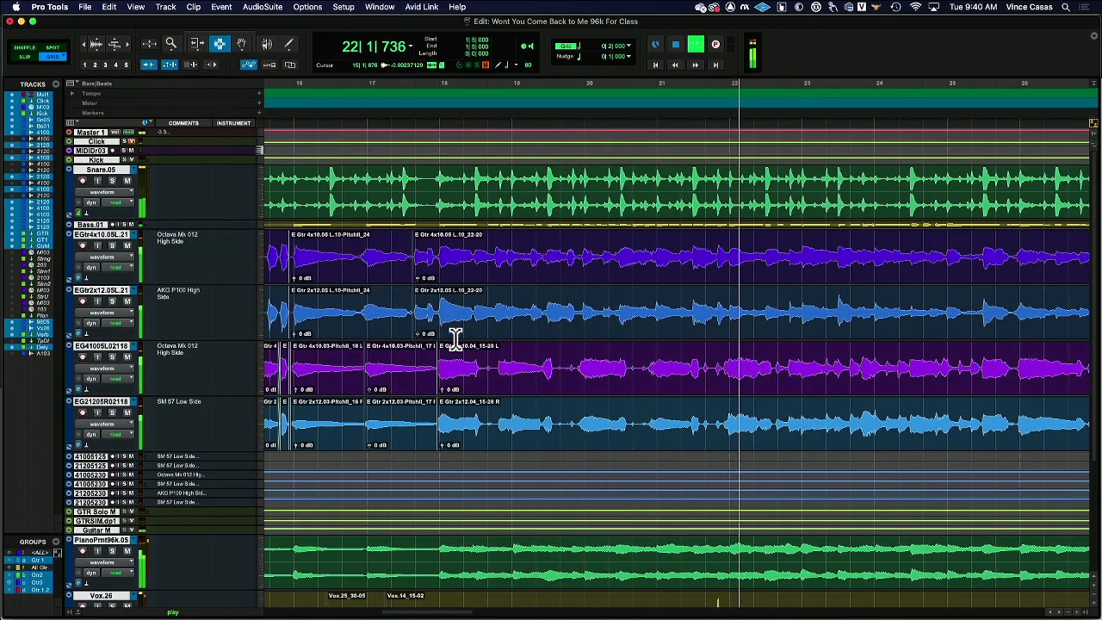
{"action": "scroll", "coordinate": [456, 339], "scroll_direction": "right", "scroll_amount": 1}
{"action": "scroll", "coordinate": [456, 339], "scroll_direction": "down", "scroll_amount": 5}
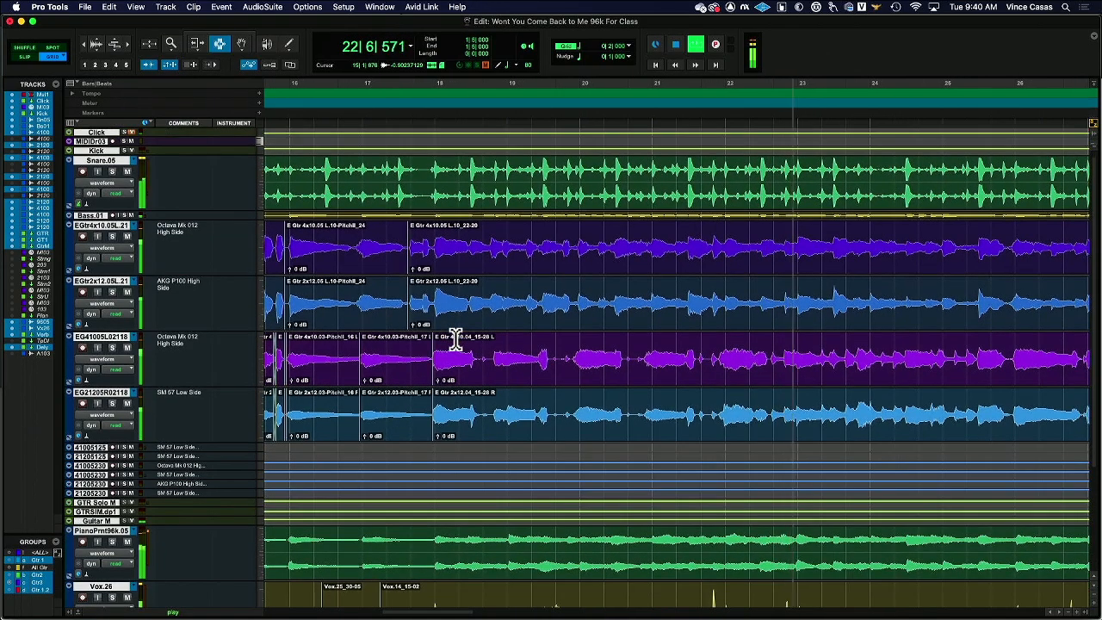
{"action": "scroll", "coordinate": [455, 339], "scroll_direction": "right", "scroll_amount": 1}
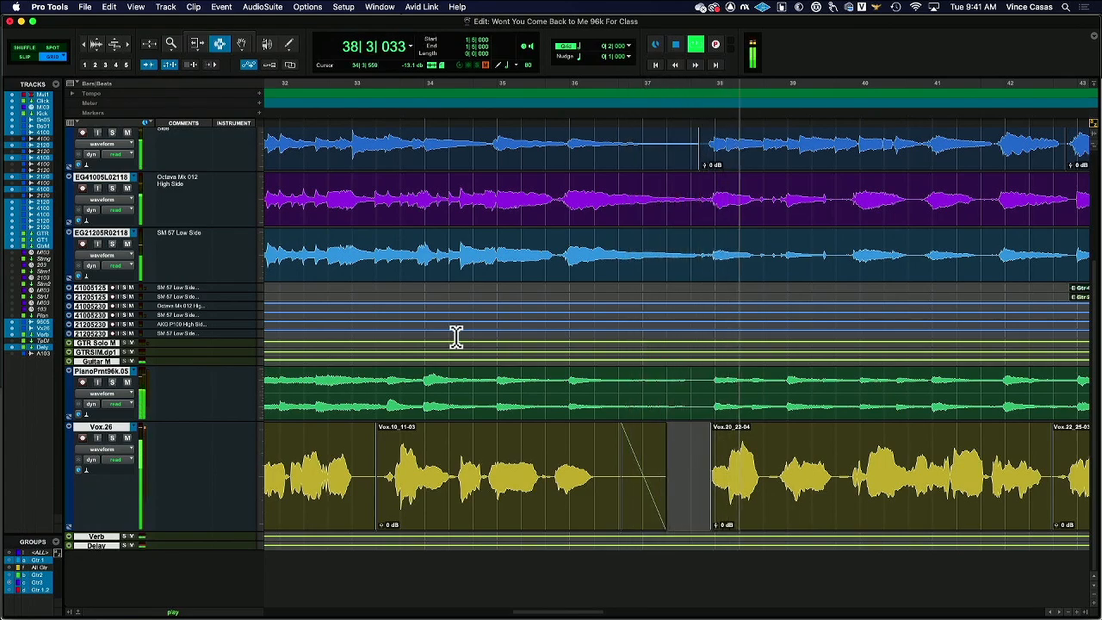
{"action": "key", "text": "space"}
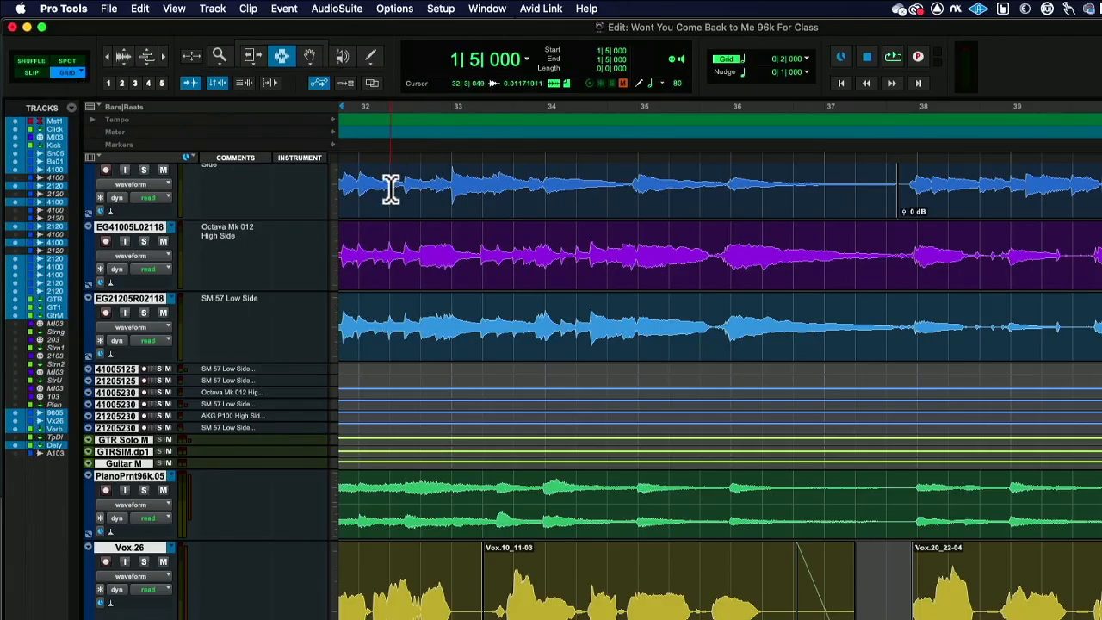
- Turn on the grid lines in the timeline and set the grid value to 1 bar
{"action": "scroll", "coordinate": [390, 190], "scroll_direction": "up", "scroll_amount": 5}
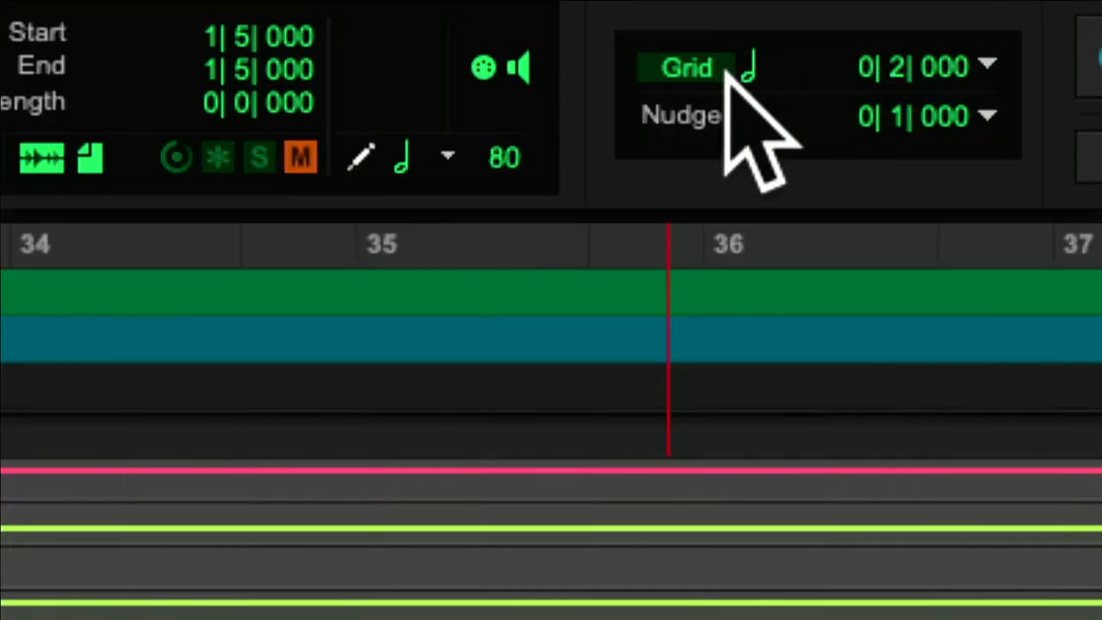
{"action": "left_click", "coordinate": [719, 72]}
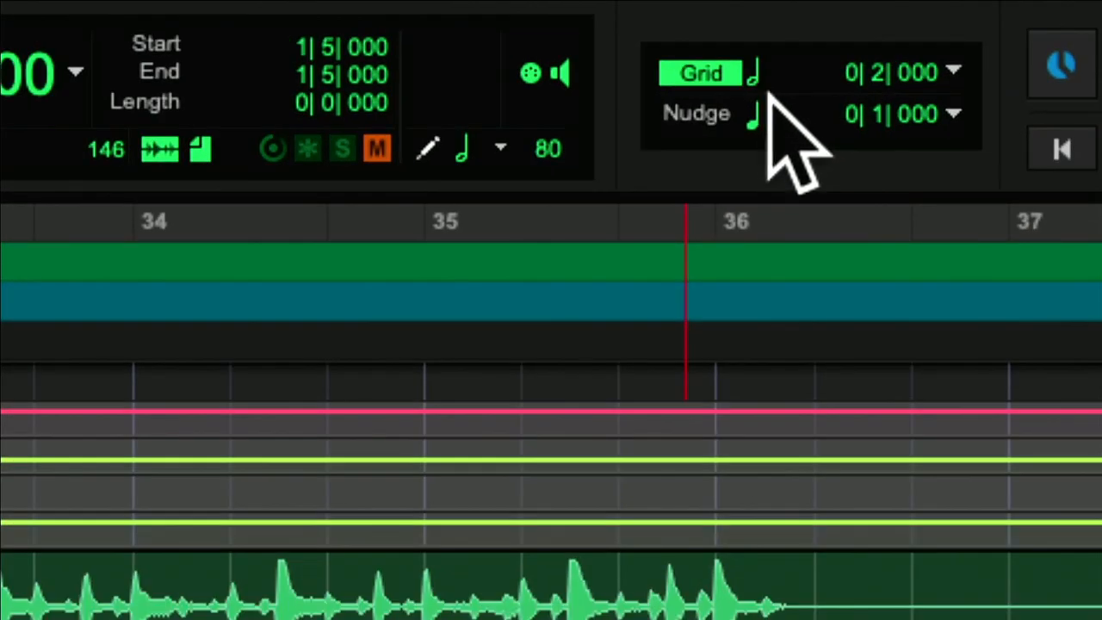
{"action": "left_click", "coordinate": [779, 86]}
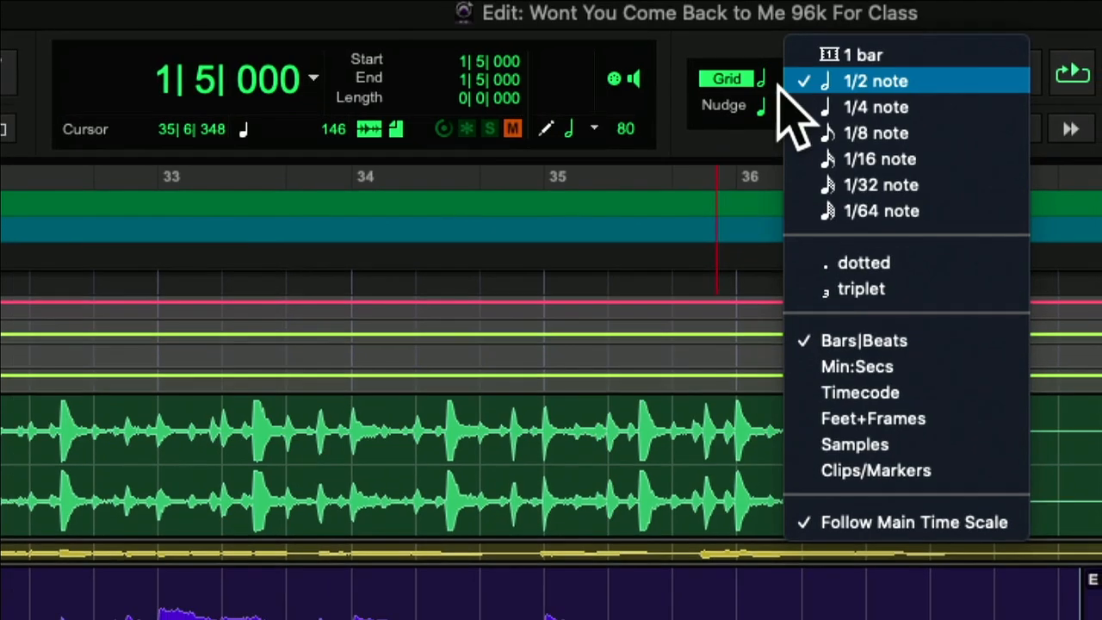
{"action": "left_click", "coordinate": [847, 59]}
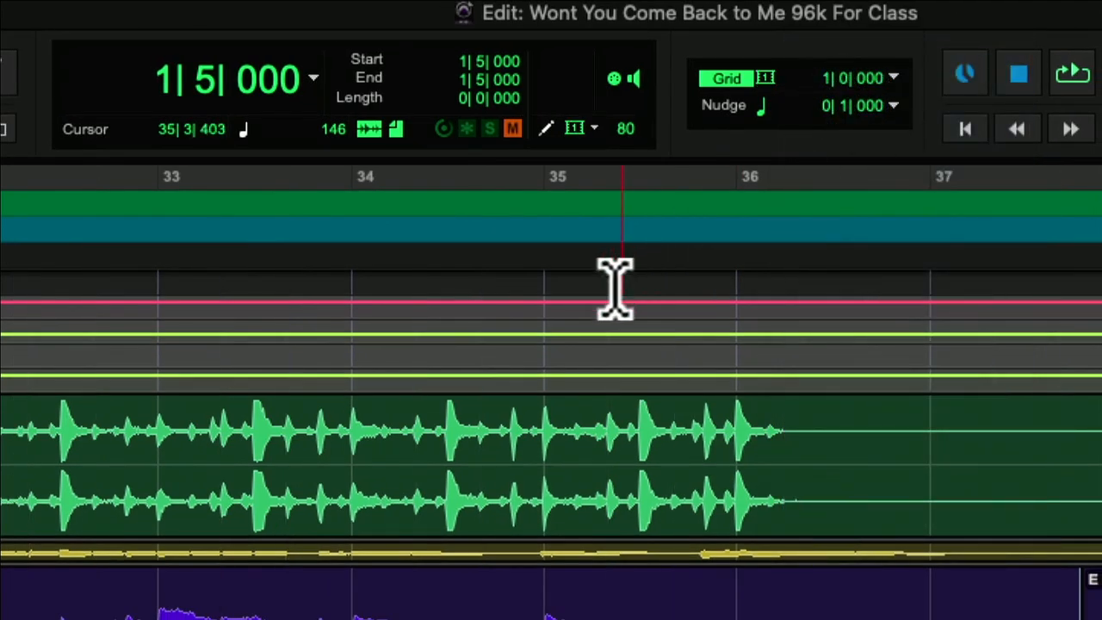
- Try the 1/64 note grid value and return the grid to 1 bar
{"action": "left_click", "coordinate": [894, 78]}
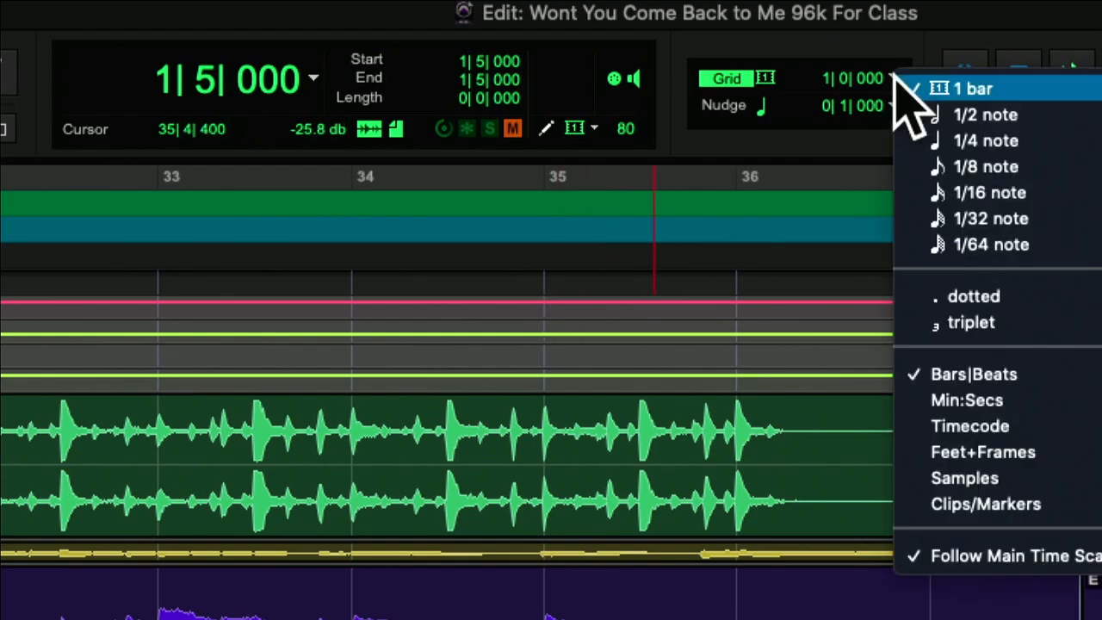
{"action": "left_click", "coordinate": [1015, 245]}
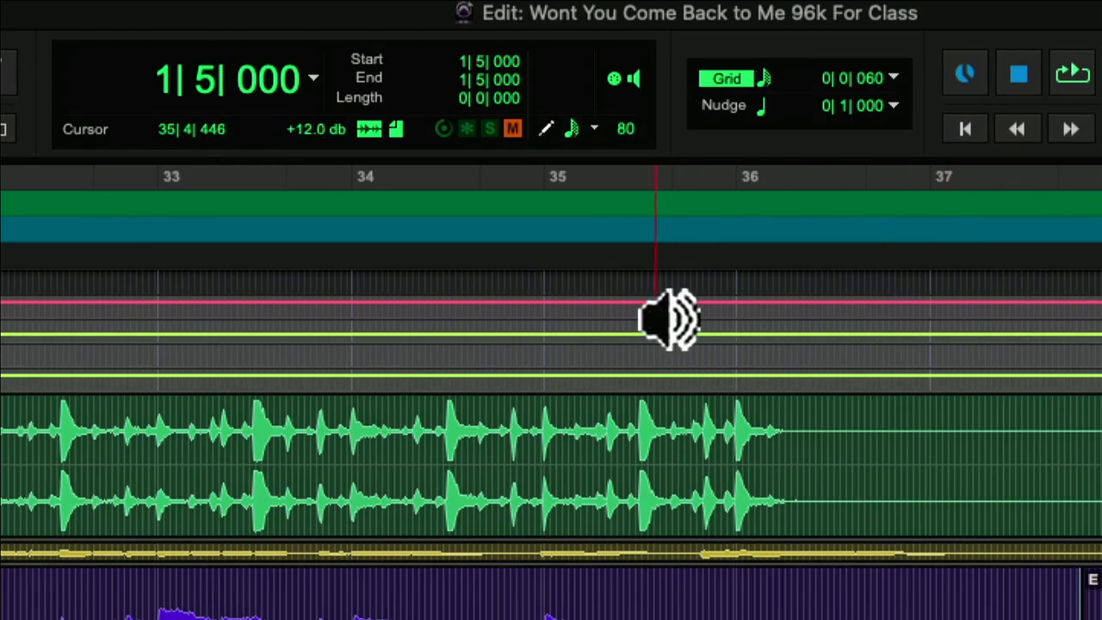
{"action": "left_click", "coordinate": [892, 79]}
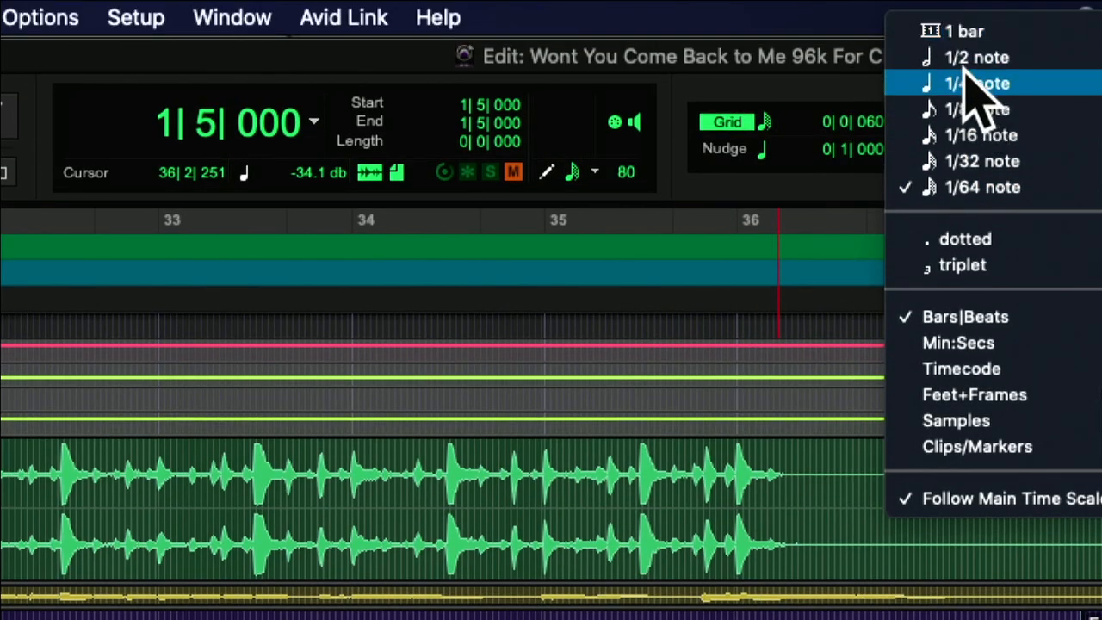
{"action": "left_click", "coordinate": [963, 32]}
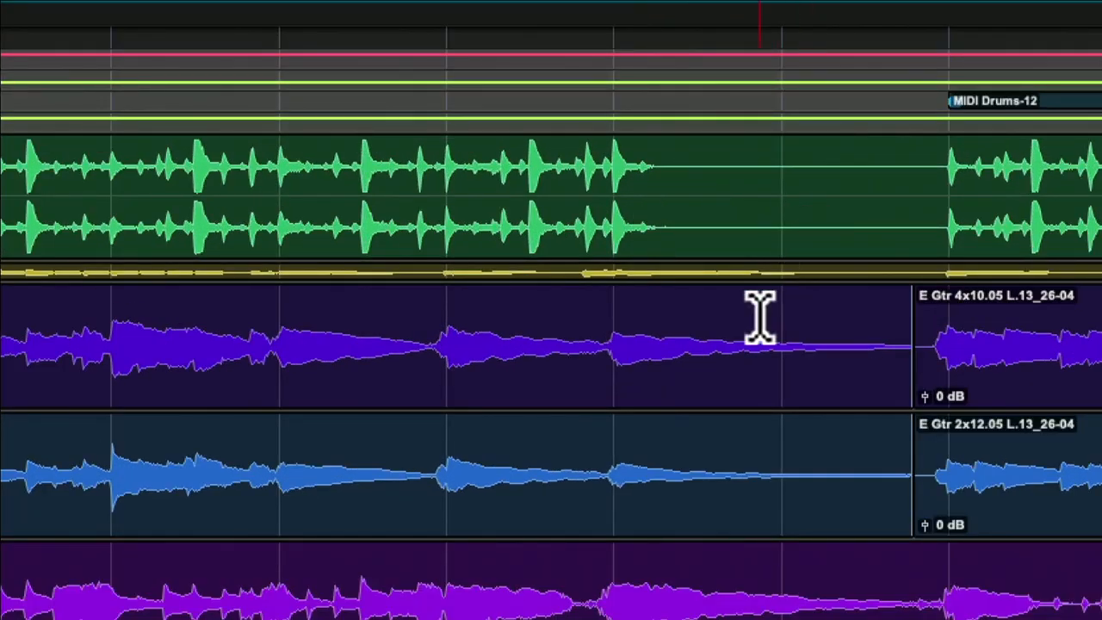
- Test the 1-bar grid snapping by placing the edit cursor at several spots between bars 35 and 37
{"action": "left_click", "coordinate": [697, 268]}
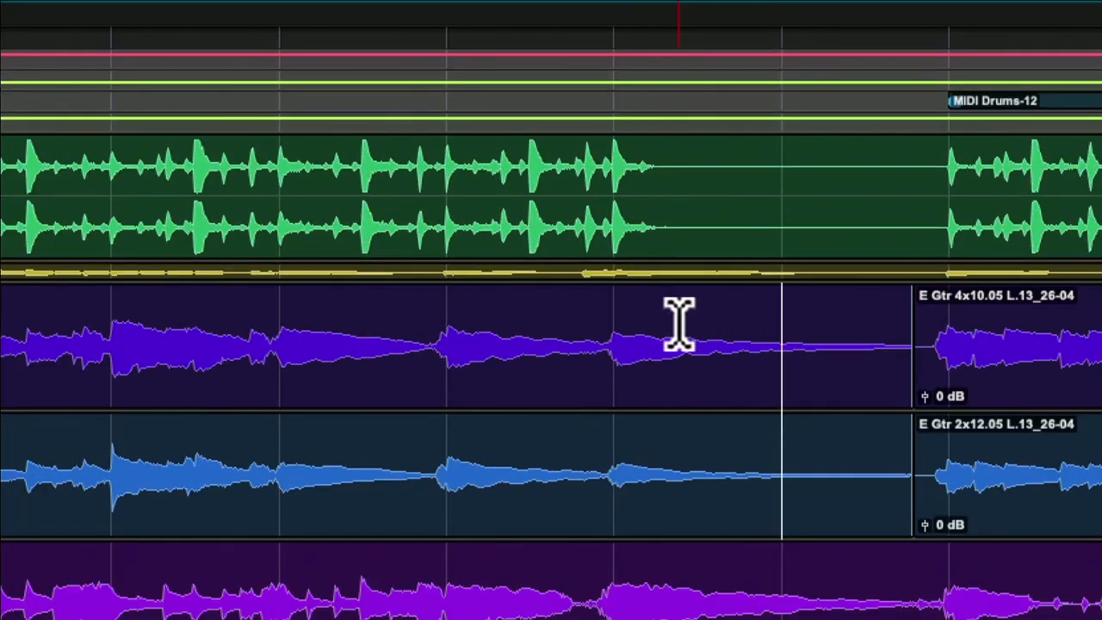
{"action": "left_click", "coordinate": [446, 349]}
{"action": "scroll", "coordinate": [593, 476], "scroll_direction": "down", "scroll_amount": 5}
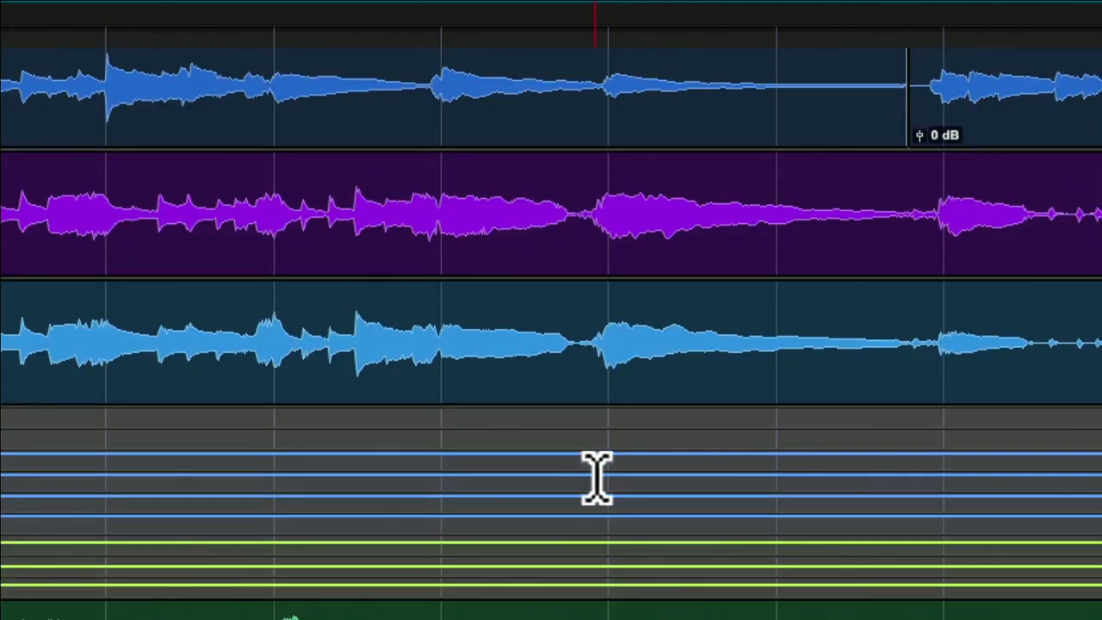
{"action": "left_click", "coordinate": [598, 476]}
{"action": "left_click", "coordinate": [660, 365]}
{"action": "left_click", "coordinate": [765, 352]}
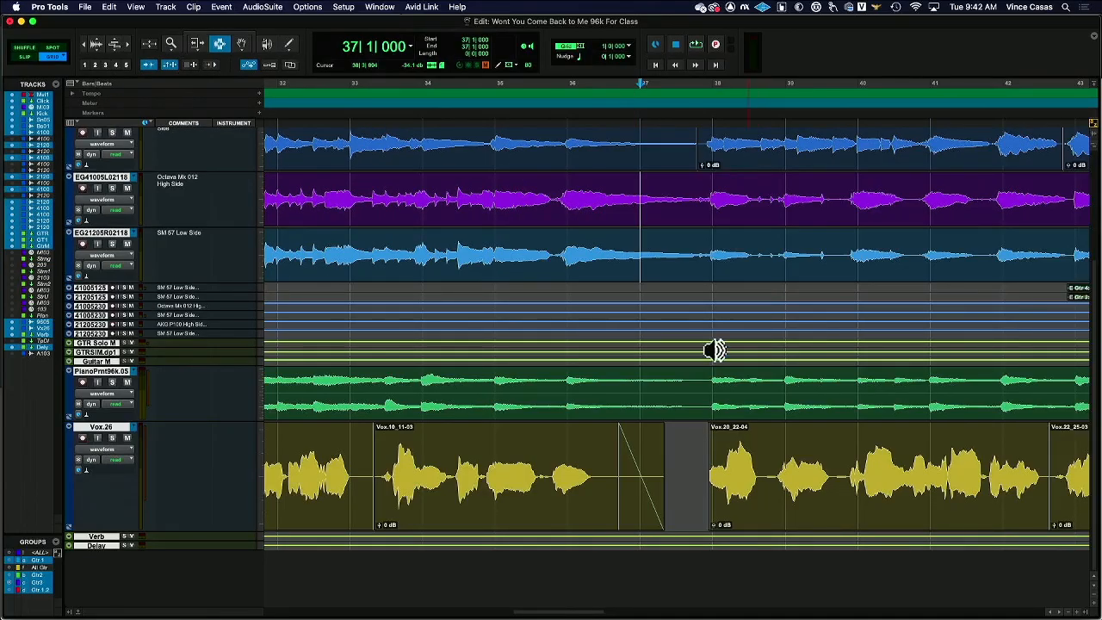
- Fit the entire session in the timeline and switch back to the Selector tool
{"action": "scroll", "coordinate": [759, 520], "scroll_direction": "up", "scroll_amount": 5}
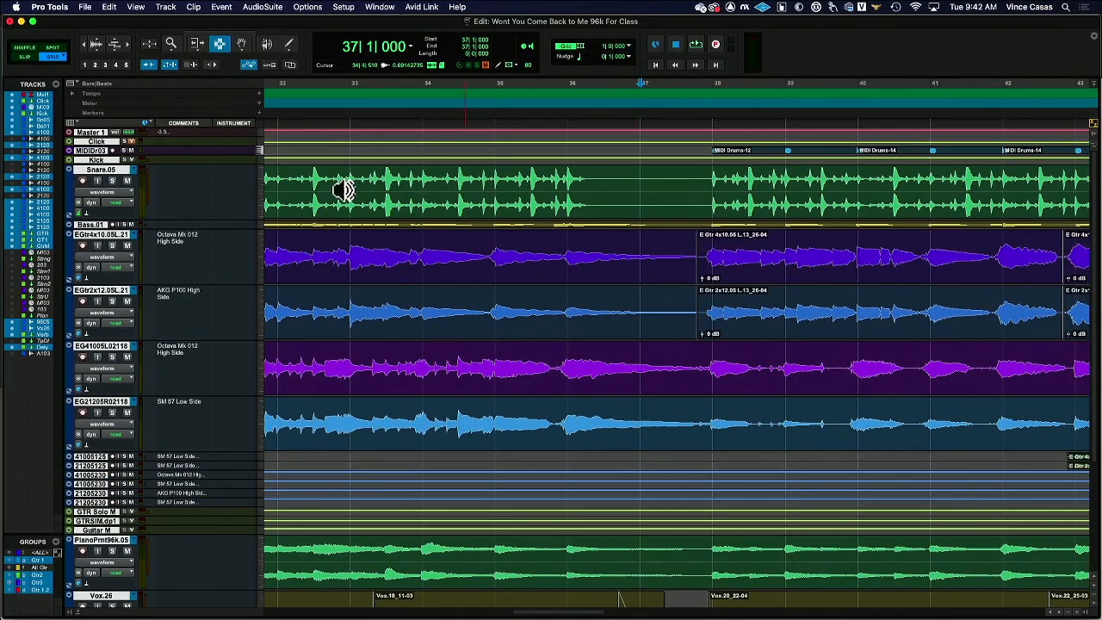
{"action": "double_click", "coordinate": [170, 46]}
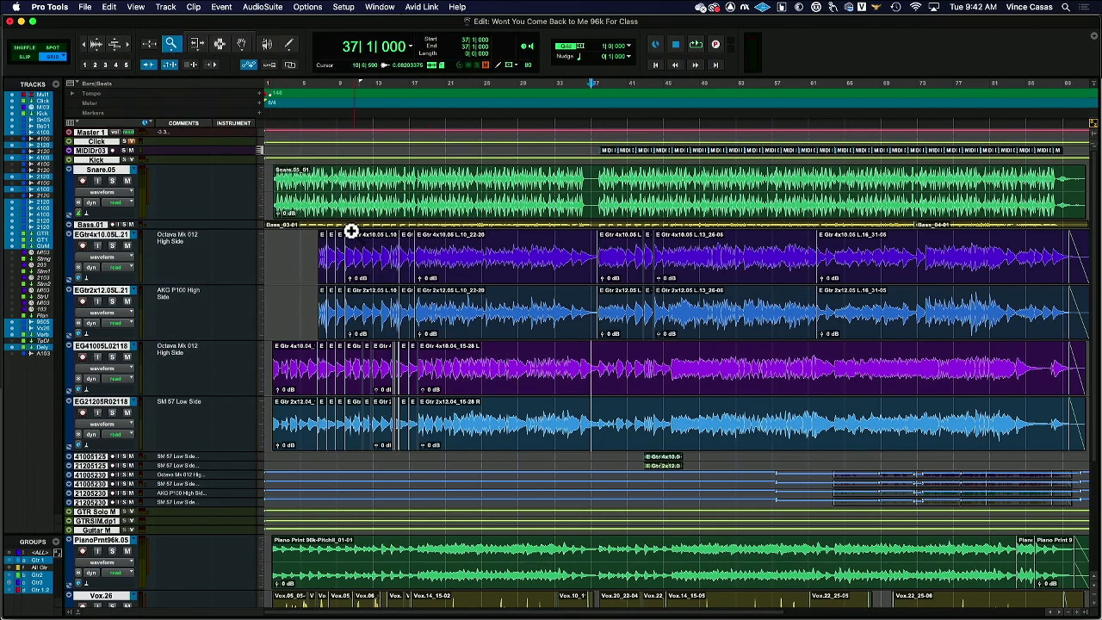
{"action": "left_click", "coordinate": [220, 44]}
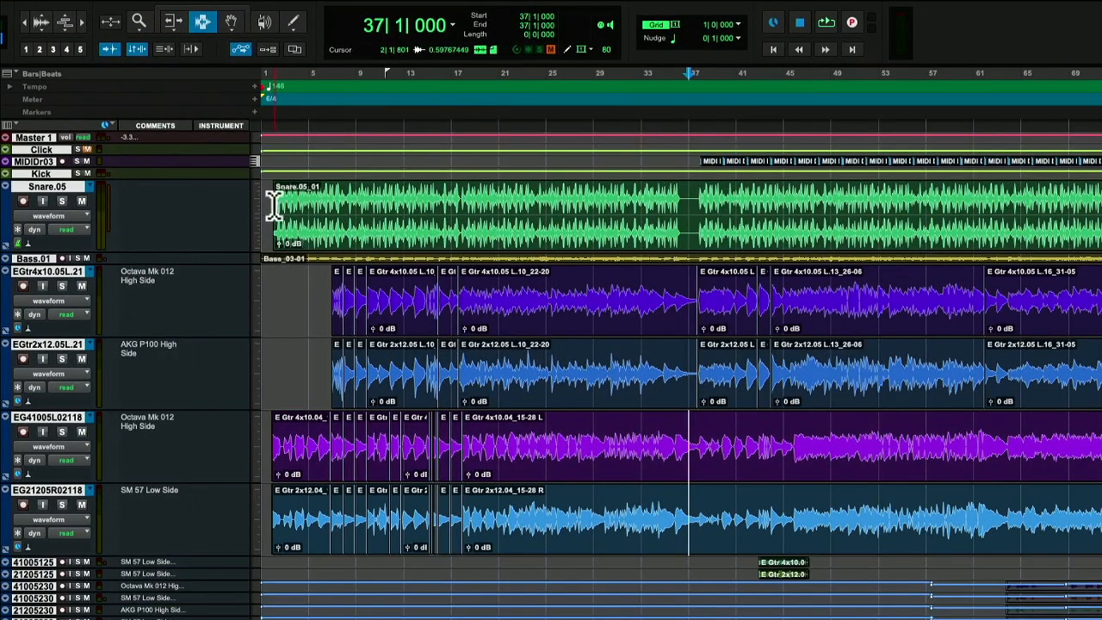
- Audition the song's start from bar 2 and add a Bar|Beat marker named Verse1 there
{"action": "left_click", "coordinate": [274, 207]}
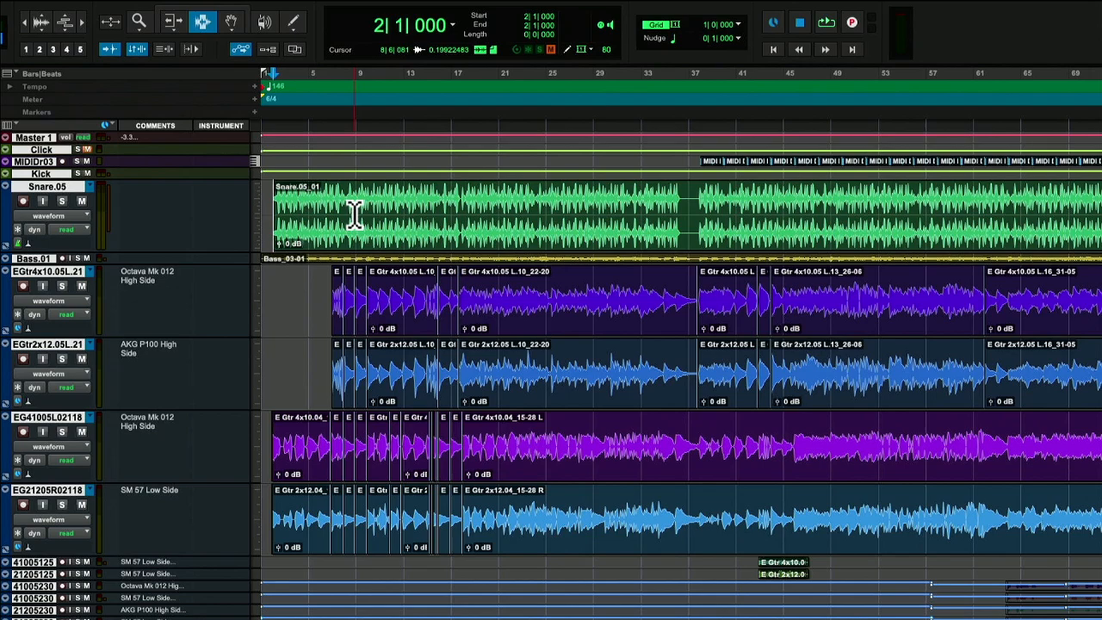
{"action": "key", "text": "space"}
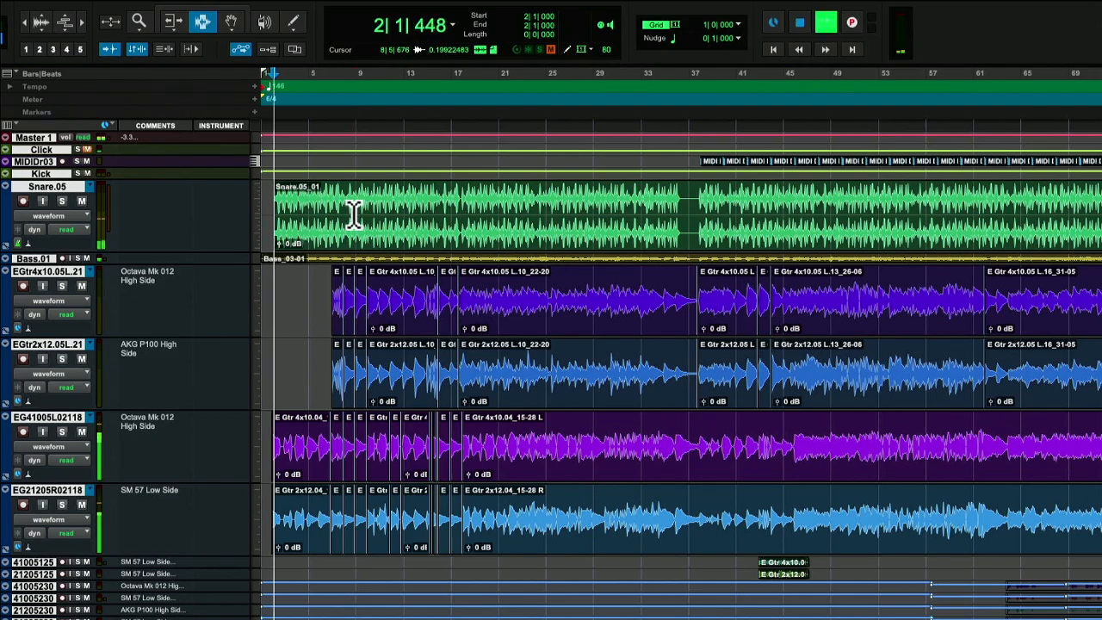
{"action": "key", "text": "space"}
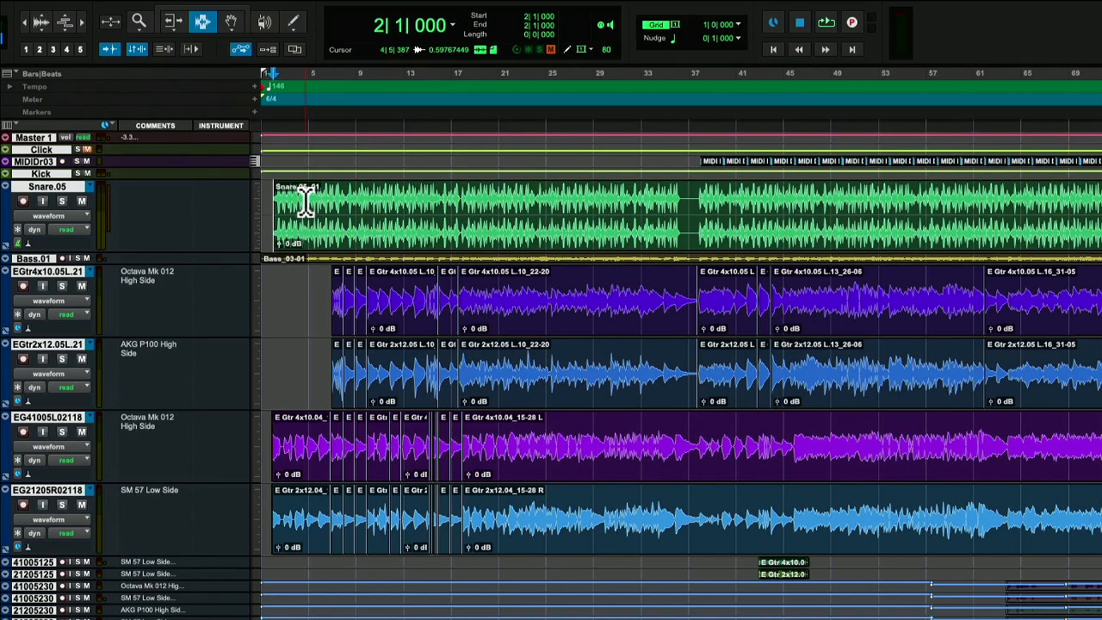
{"action": "key", "text": "KP_Enter"}
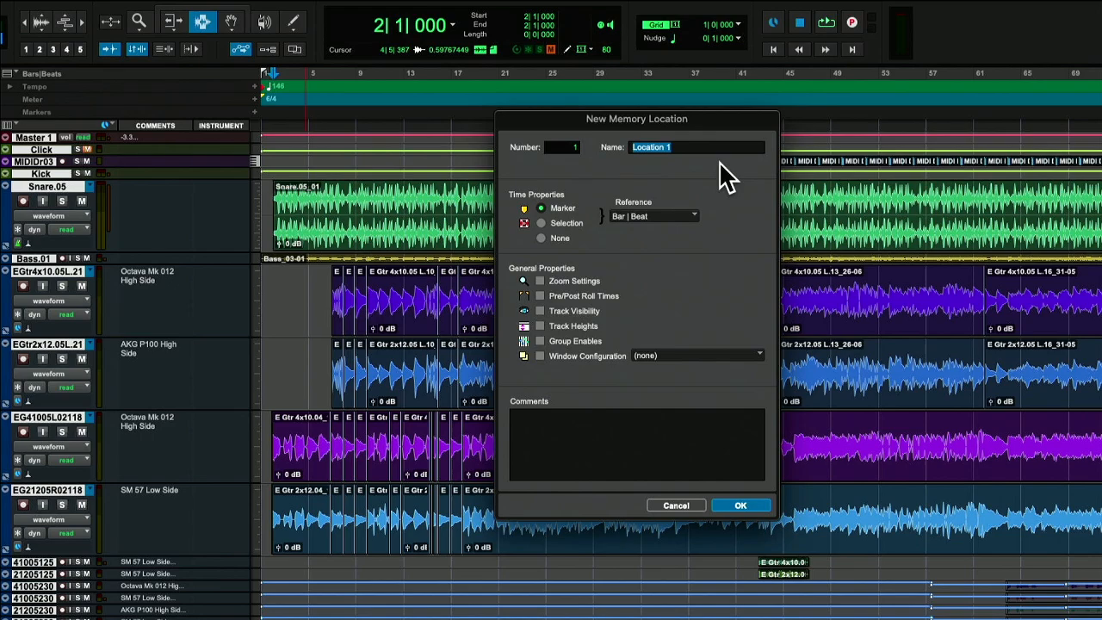
{"action": "type", "text": "Verse1"}
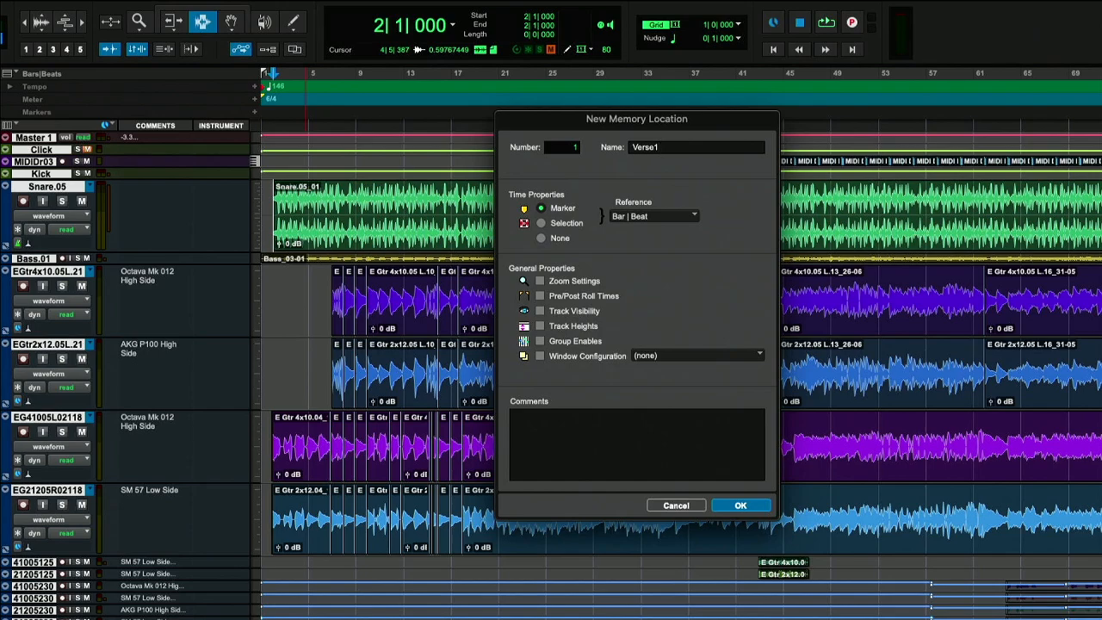
{"action": "key", "text": "Return"}
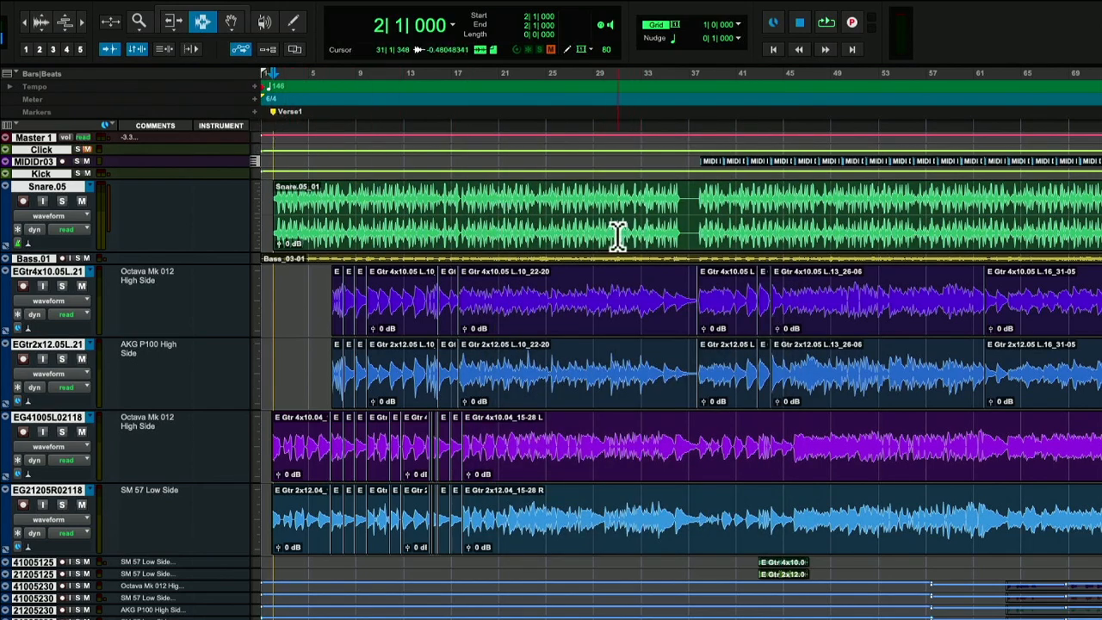
- Place the edit cursor at bar 36, move it to bar 38 after the snare gap, and audition from there
{"action": "left_click", "coordinate": [677, 228]}
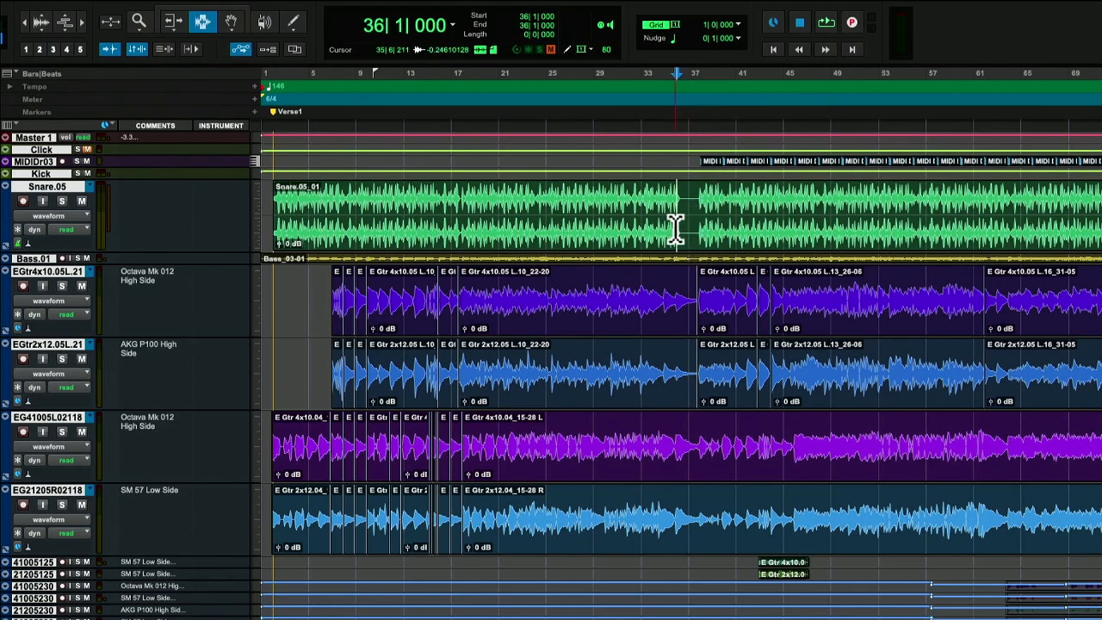
{"action": "left_click", "coordinate": [700, 196]}
{"action": "key", "text": "space"}
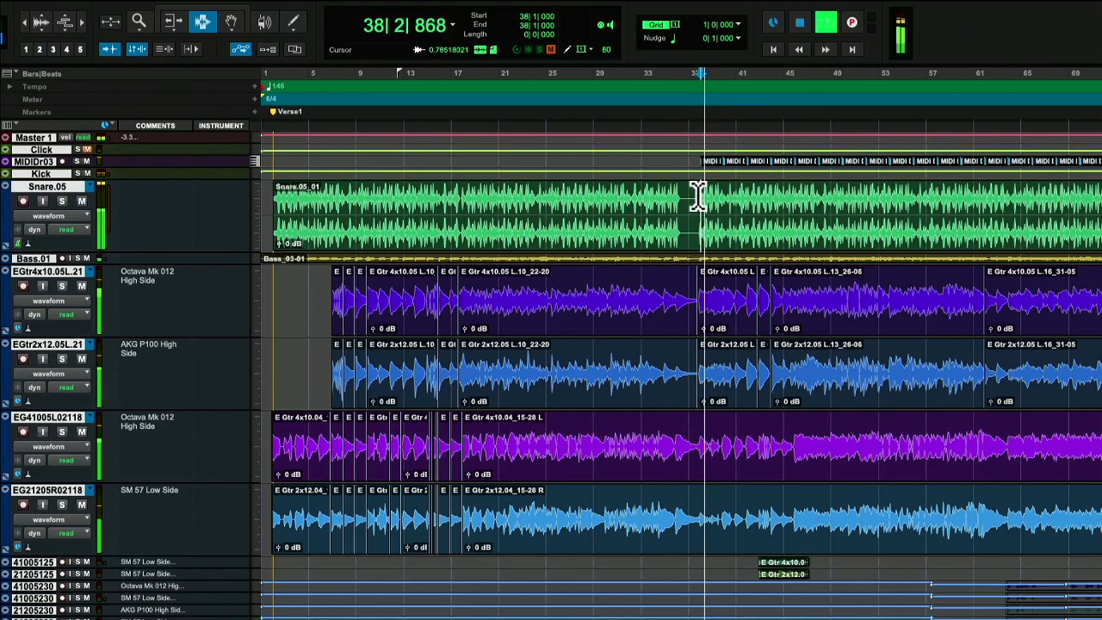
{"action": "key", "text": "space"}
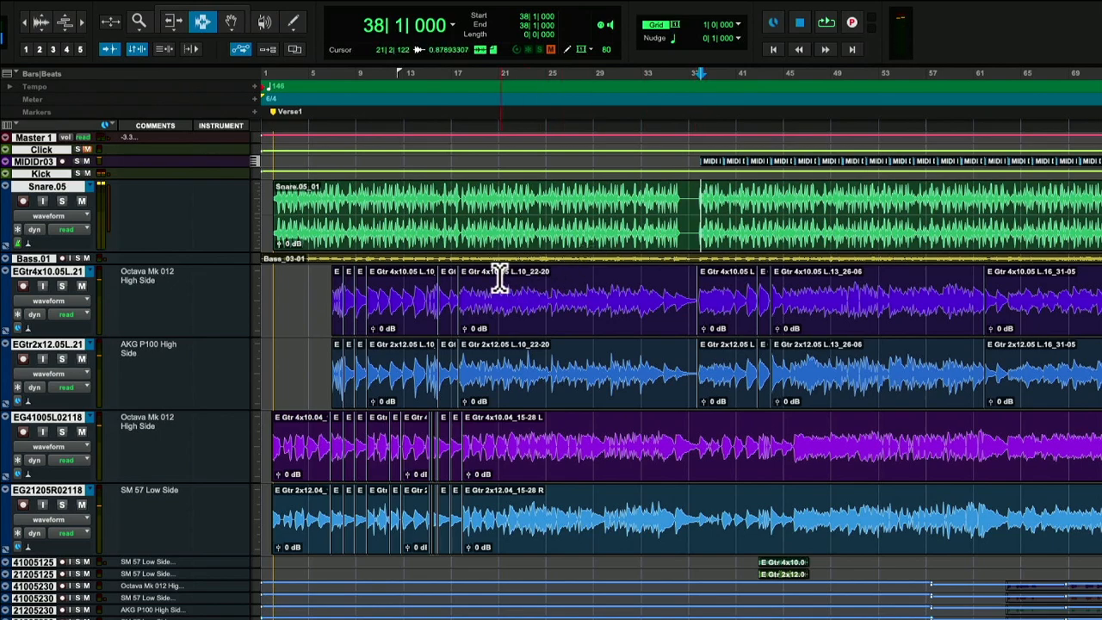
- Audition the song from bars 17 and 18, and add a Bar|Beat marker named Chorus 1 at bar 18
{"action": "left_click", "coordinate": [462, 296]}
{"action": "key", "text": "space"}
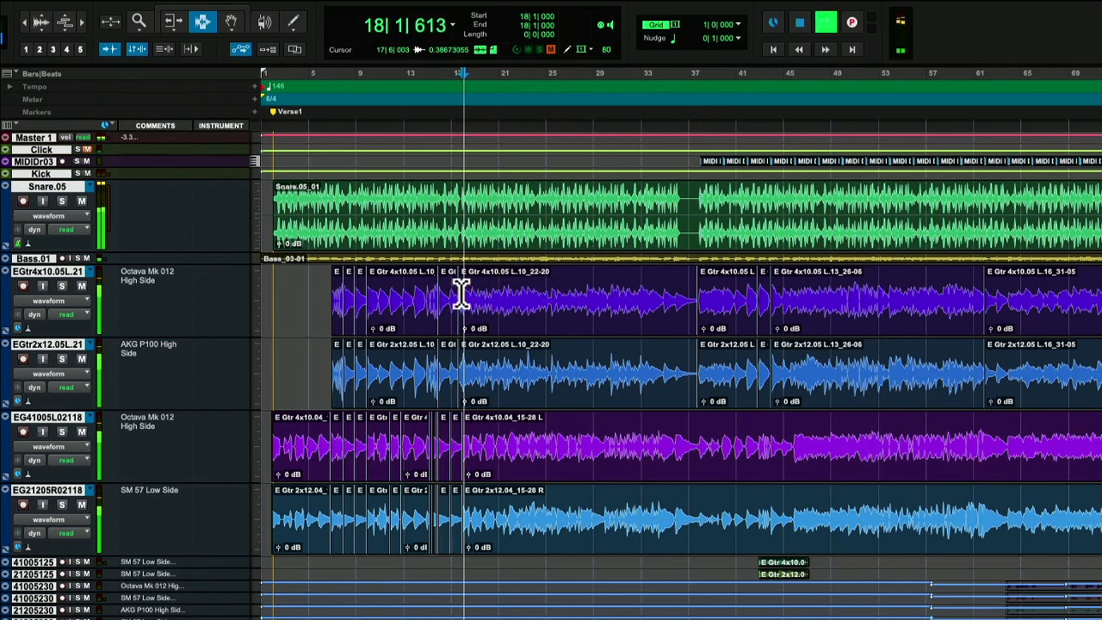
{"action": "key", "text": "space"}
{"action": "left_click", "coordinate": [452, 280]}
{"action": "key", "text": "space"}
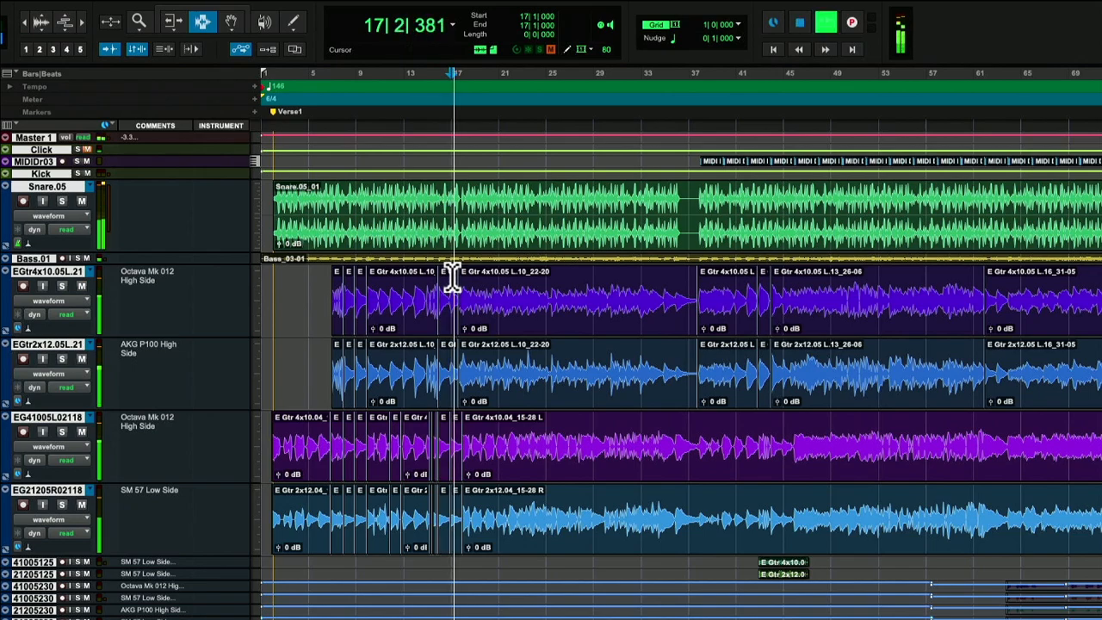
{"action": "key", "text": "space"}
{"action": "left_click", "coordinate": [466, 249]}
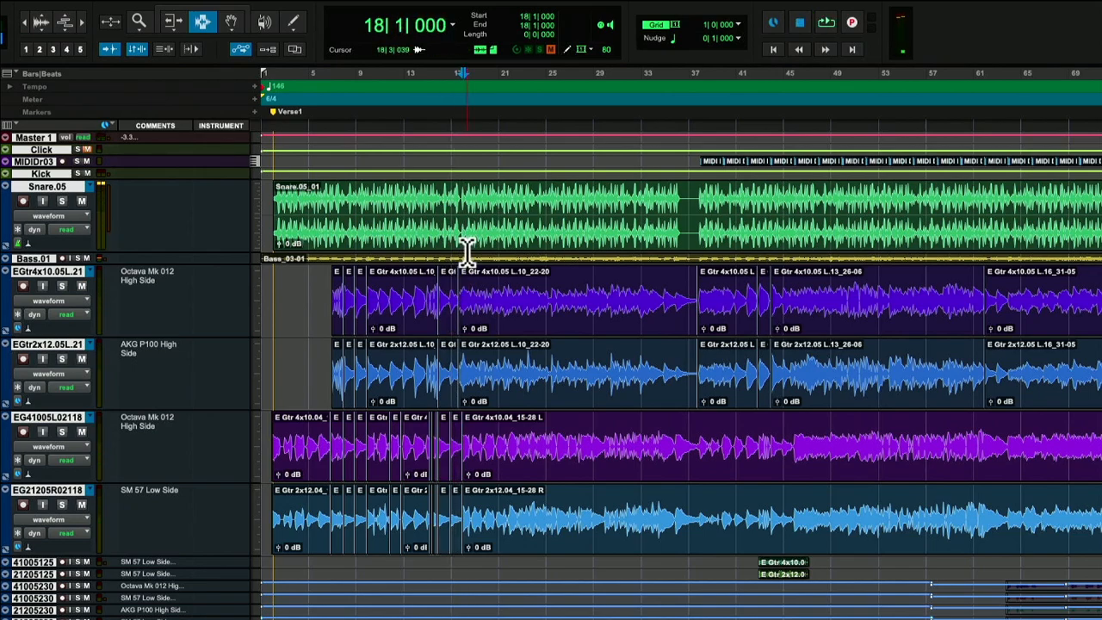
{"action": "key", "text": "space"}
{"action": "key", "text": "space"}
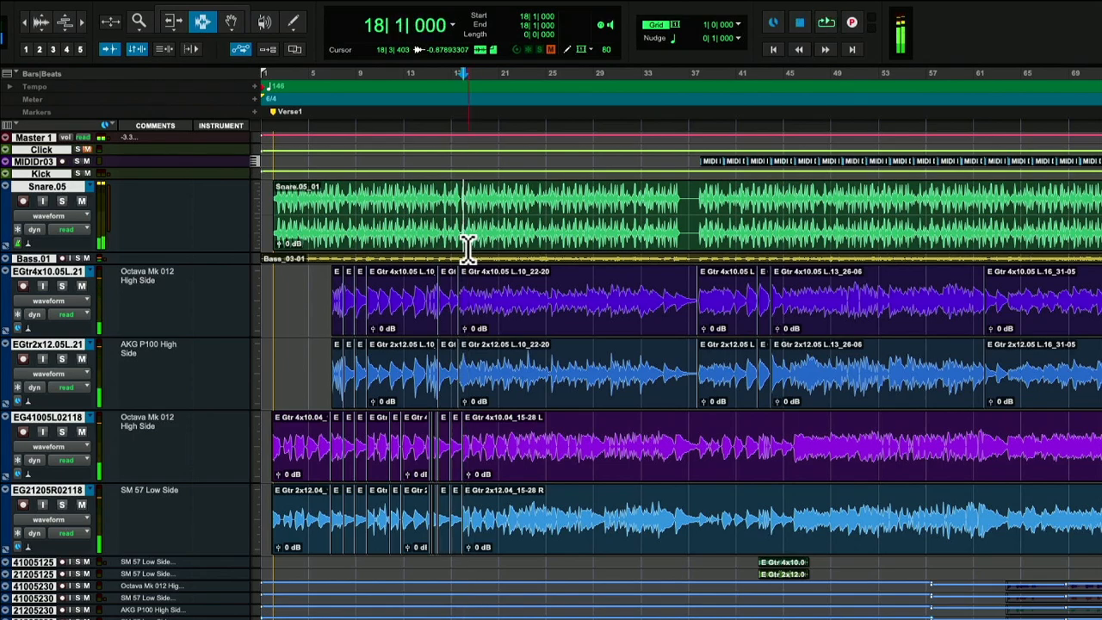
{"action": "key", "text": "KP_Enter"}
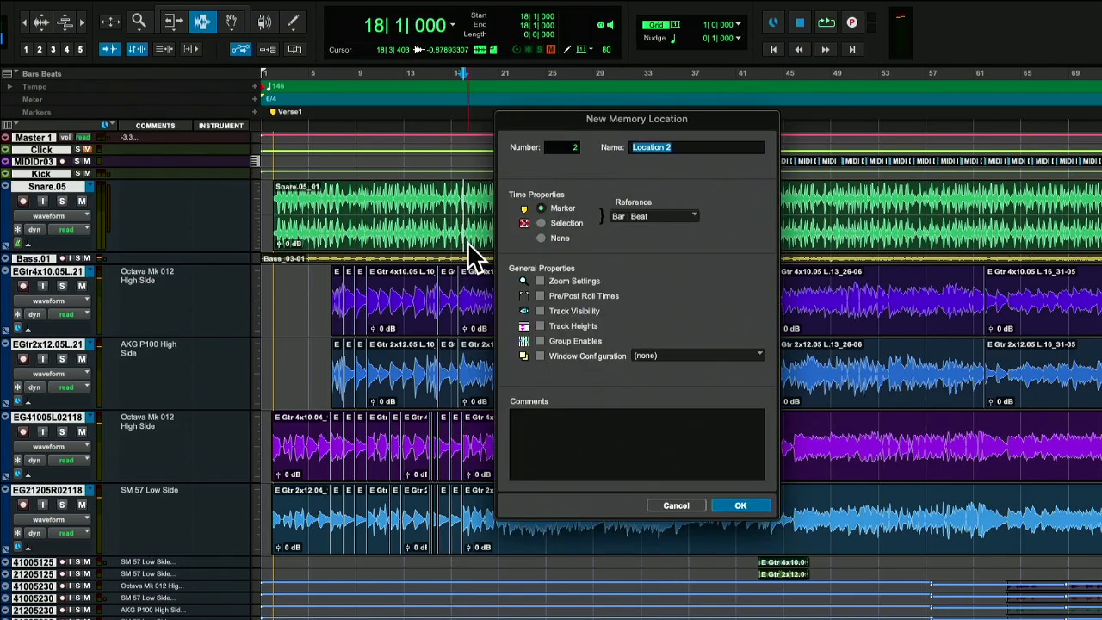
{"action": "type", "text": "Chorus 1"}
{"action": "key", "text": "Return"}
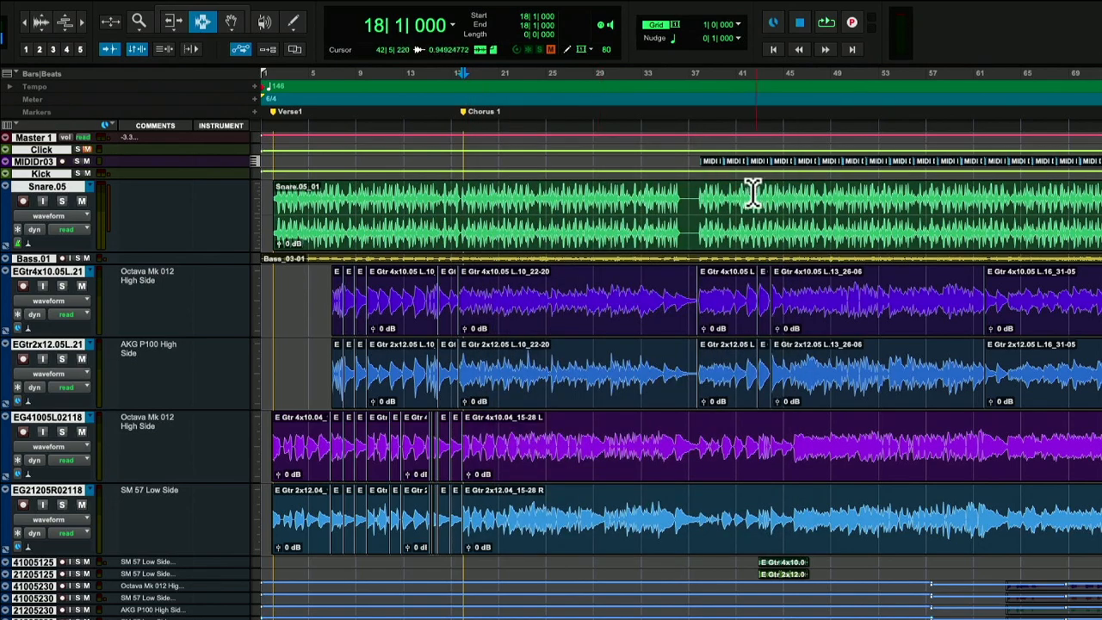
- Add a Bar|Beat marker named Verse2 at bar 38
{"action": "left_click", "coordinate": [700, 216]}
{"action": "key", "text": "KP_Enter"}
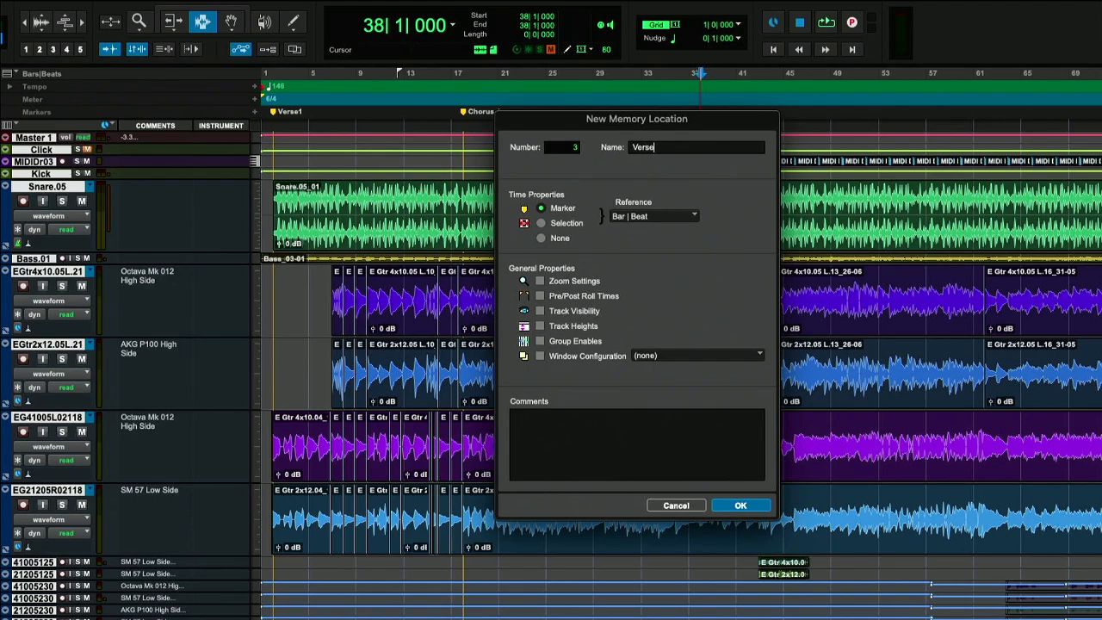
{"action": "key", "text": "Return"}
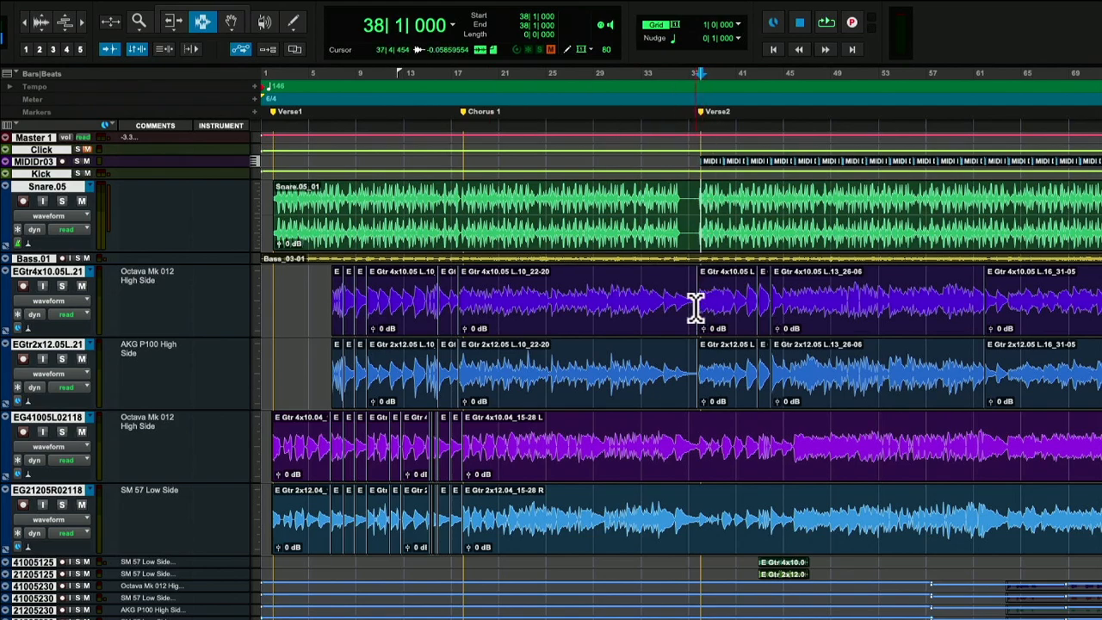
- Select the Snare.05 audio from bar 2 to bar 18 and set that track's height to jumbo
{"action": "left_click", "coordinate": [274, 203]}
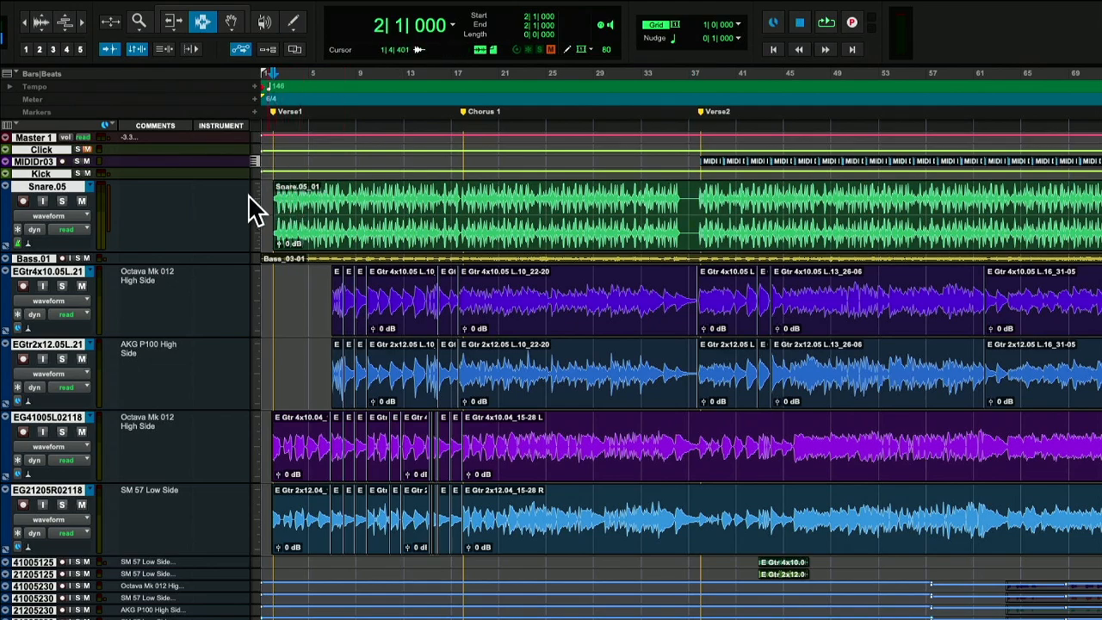
{"action": "left_click_drag", "start_coordinate": [278, 205], "coordinate": [463, 214]}
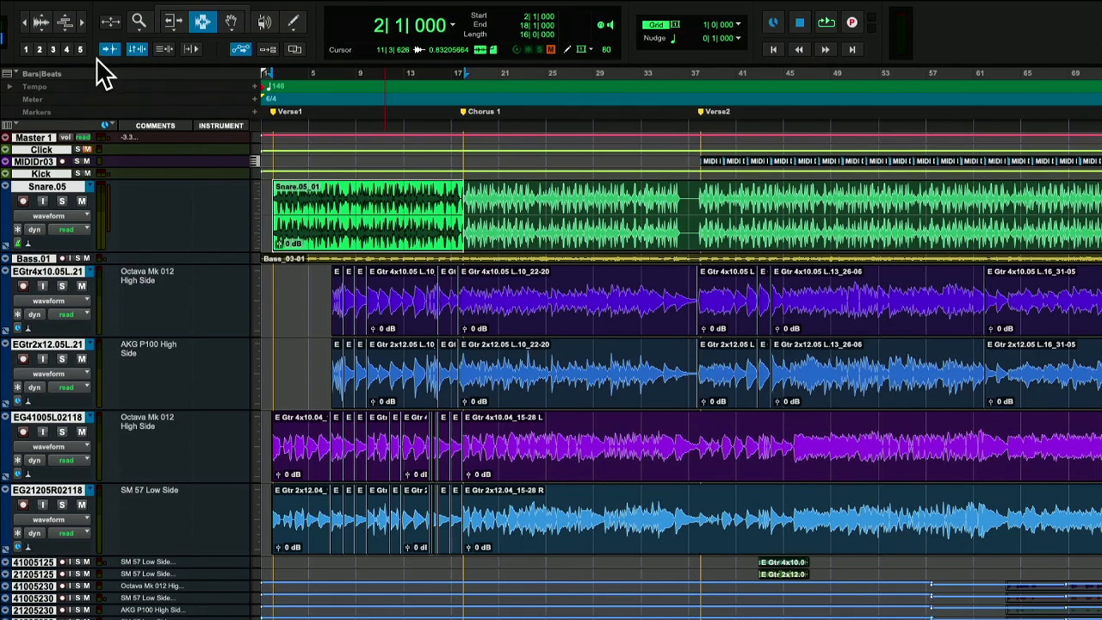
{"action": "left_click", "coordinate": [256, 219]}
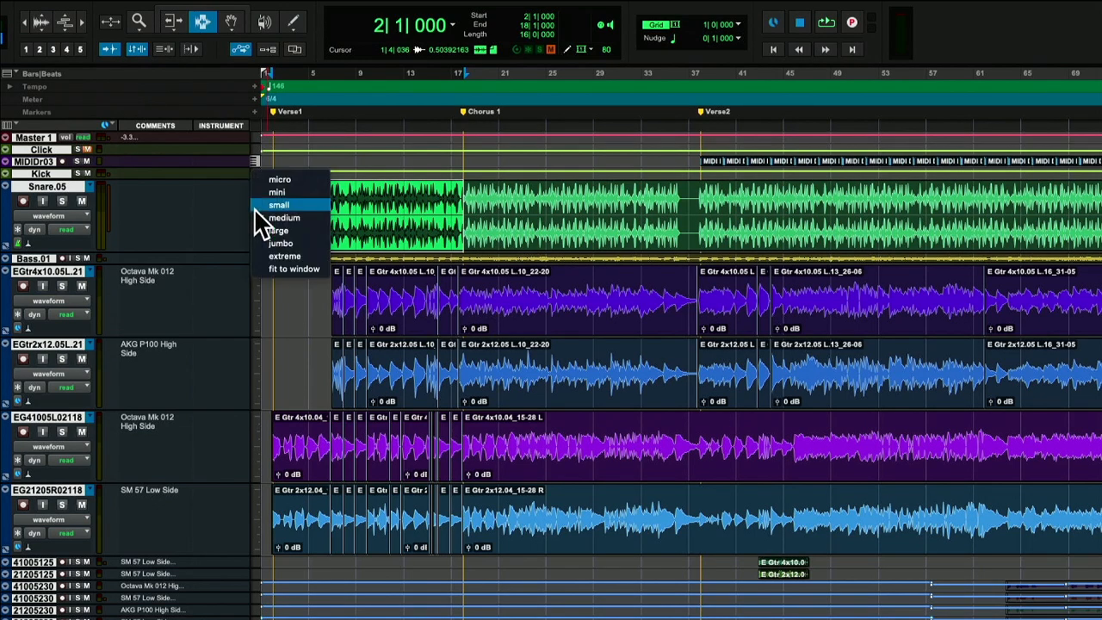
{"action": "left_click", "coordinate": [285, 244]}
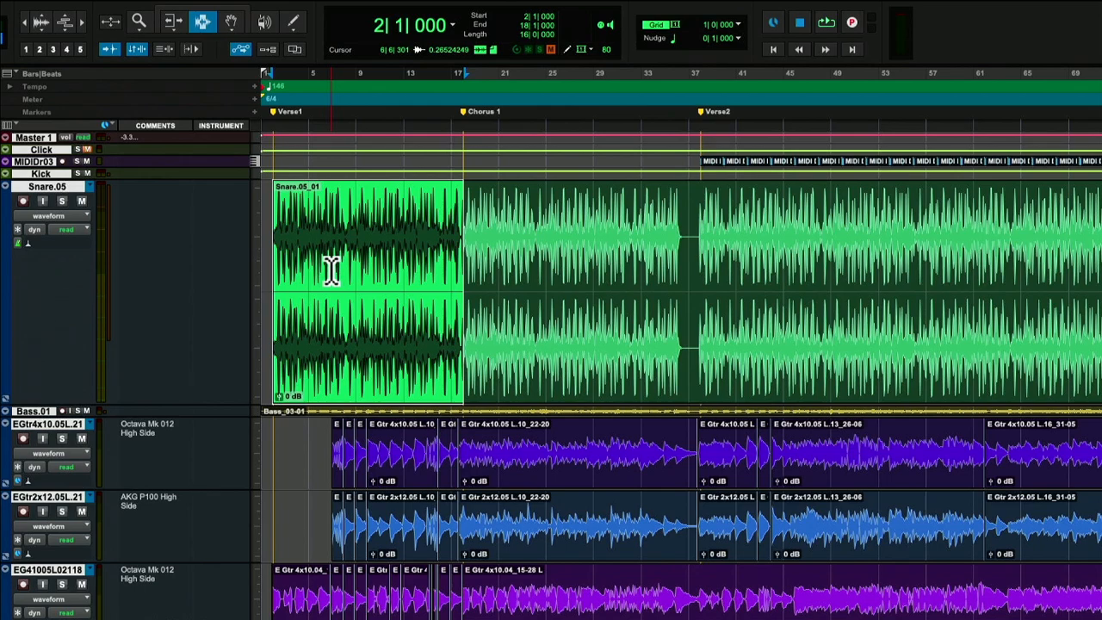
- Keep the grid at 1 bar, delete the Snare.05 audio from bar 2 to bar 18, and play the result from bar 2
{"action": "left_click", "coordinate": [321, 279]}
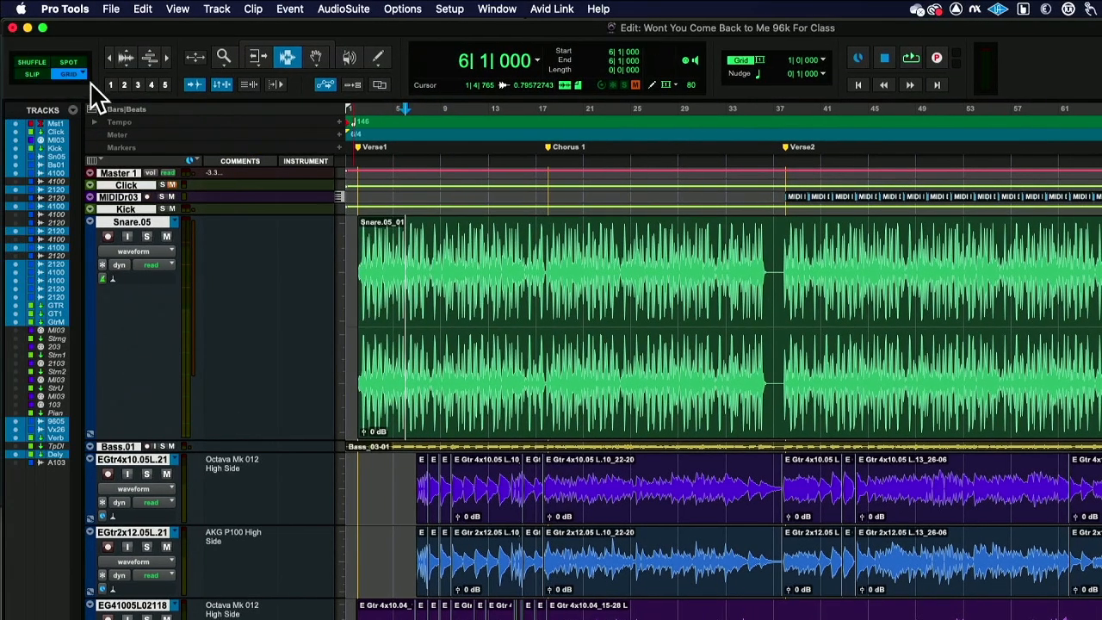
{"action": "left_click", "coordinate": [785, 64]}
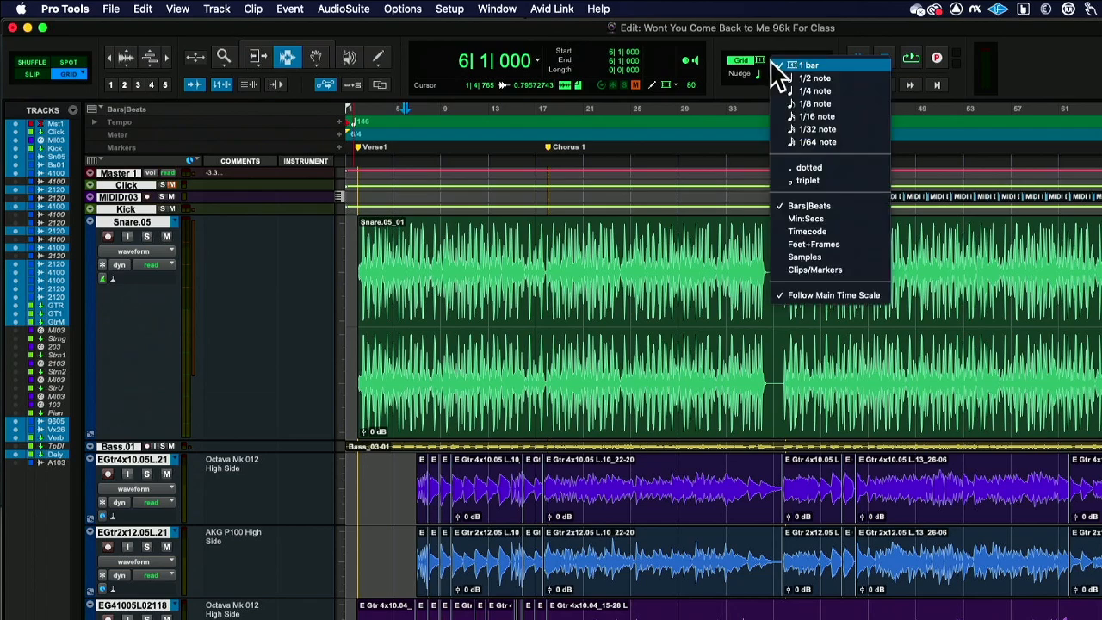
{"action": "left_click", "coordinate": [828, 67]}
{"action": "left_click_drag", "start_coordinate": [357, 241], "coordinate": [561, 249]}
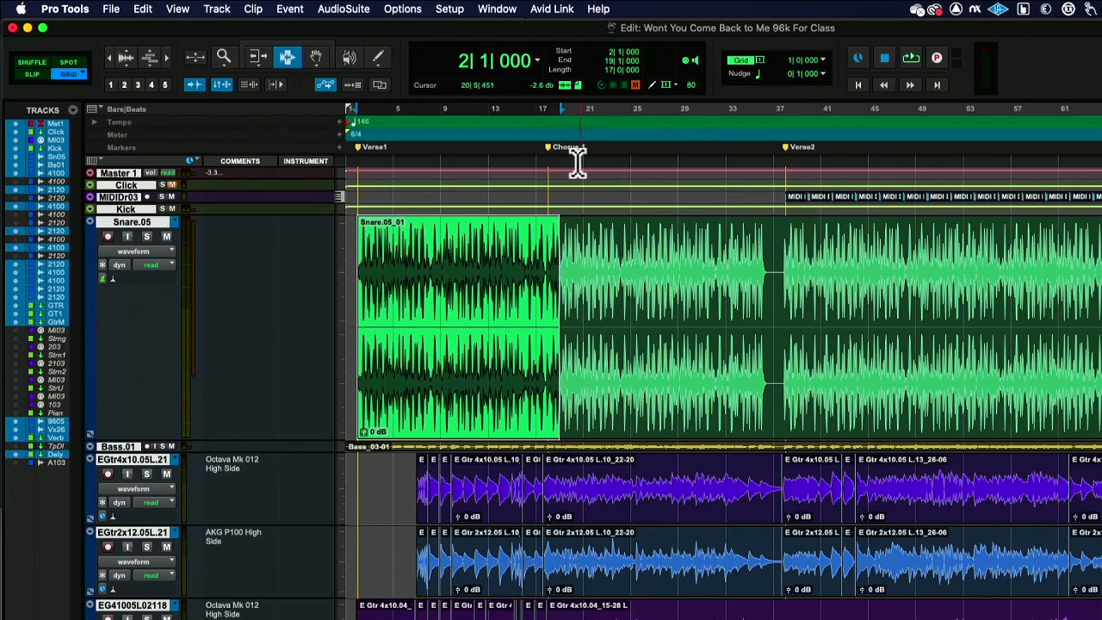
{"action": "left_click", "coordinate": [547, 246], "text": "shift"}
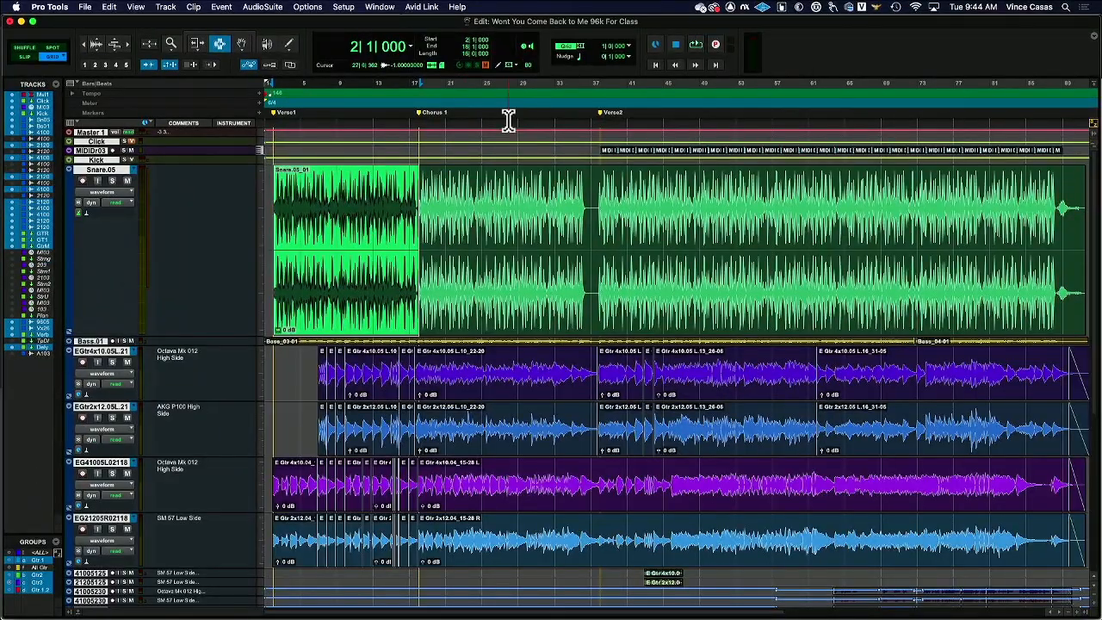
{"action": "key", "text": "Delete"}
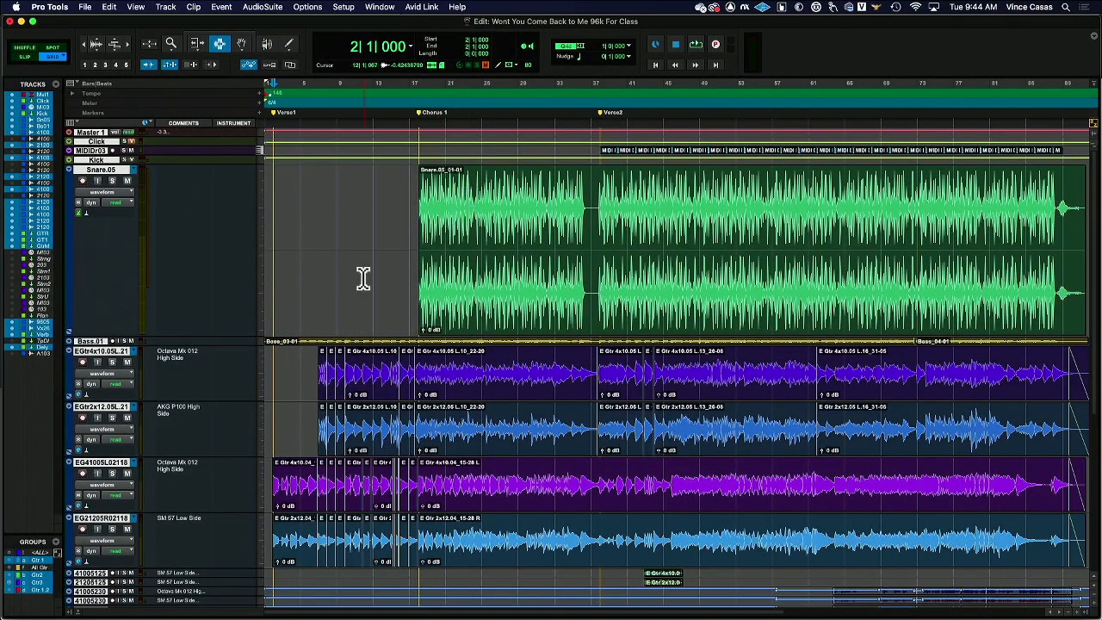
{"action": "key", "text": "space"}
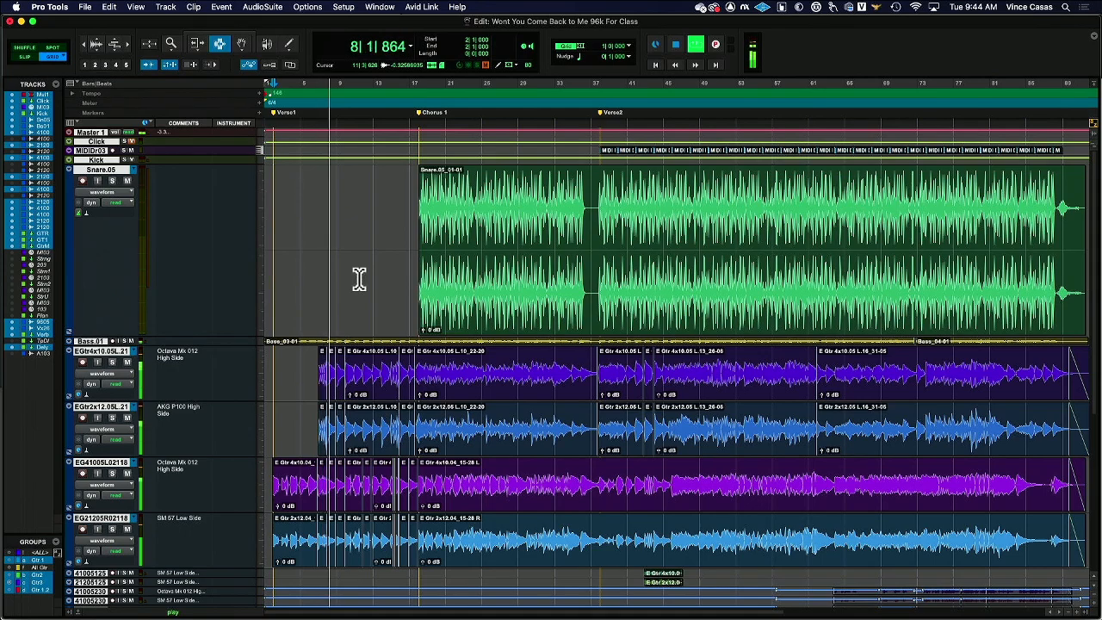
{"action": "key", "text": "space"}
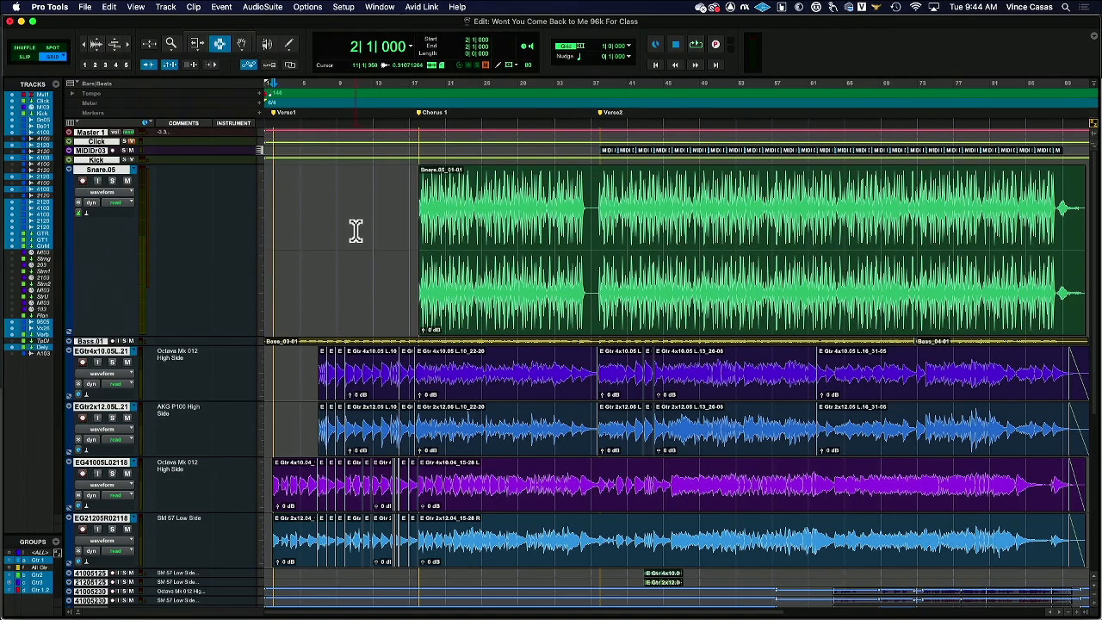
- Enlarge the Bass.01 track and delete its audio from bar 1 to the Chorus 1 marker at bar 18
{"action": "scroll", "coordinate": [356, 230], "scroll_direction": "down", "scroll_amount": 1}
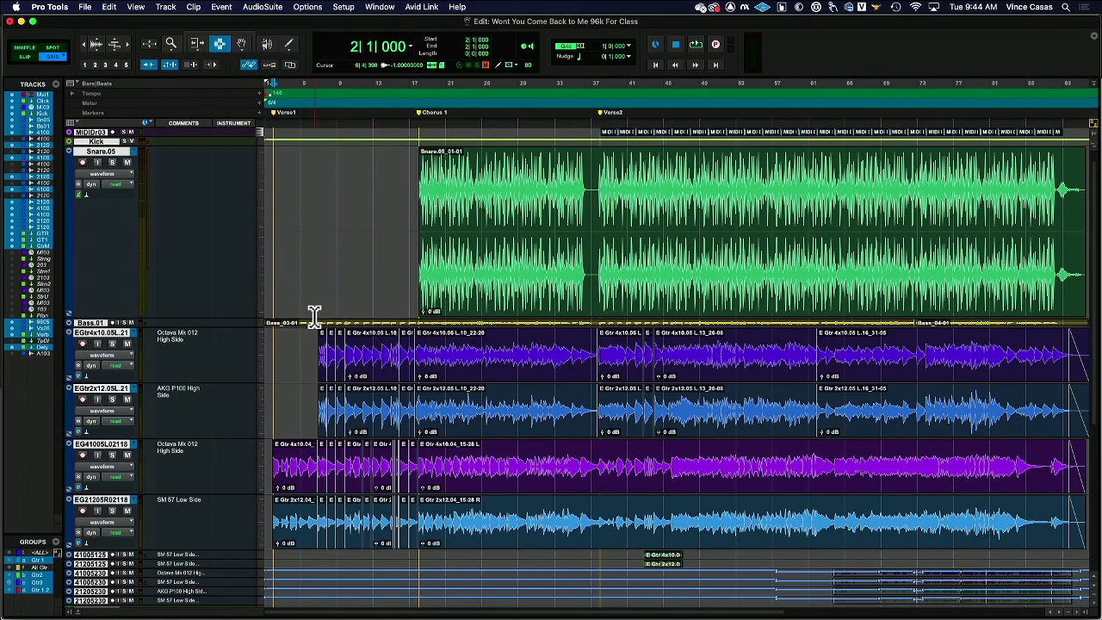
{"action": "left_click", "coordinate": [267, 323]}
{"action": "left_click", "coordinate": [296, 367]}
{"action": "left_click_drag", "start_coordinate": [416, 344], "coordinate": [266, 354]}
{"action": "key", "text": "Delete"}
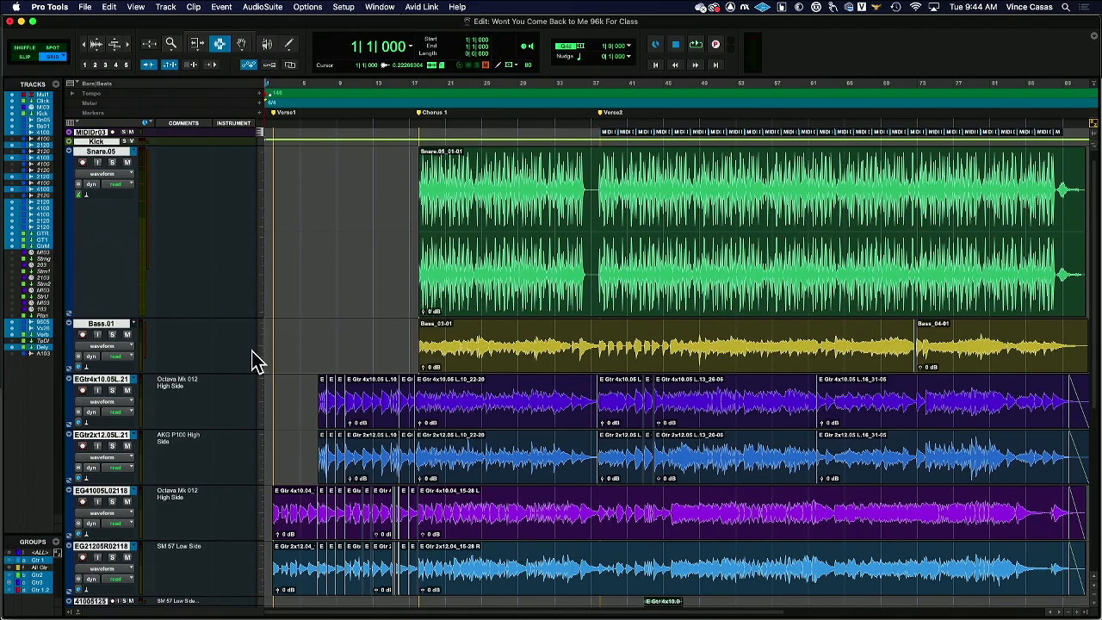
- Delete the clips on the four large electric guitar tracks between the Verse1 and Chorus 1 markers, bars 2 to 18
{"action": "scroll", "coordinate": [279, 345], "scroll_direction": "right", "scroll_amount": 1}
{"action": "scroll", "coordinate": [280, 344], "scroll_direction": "down", "scroll_amount": 6}
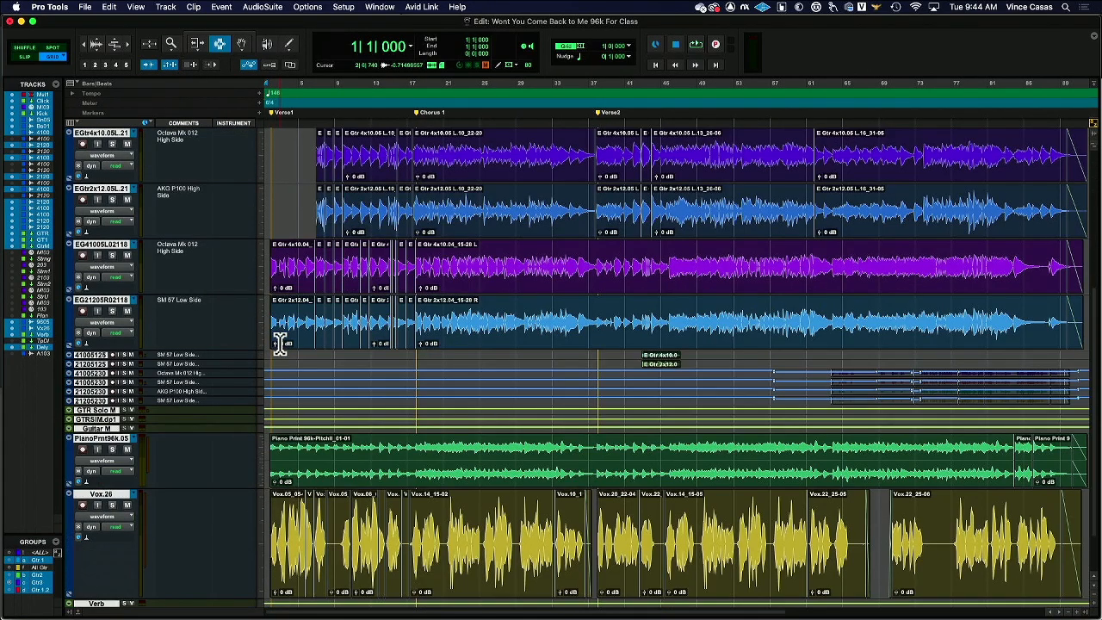
{"action": "scroll", "coordinate": [280, 345], "scroll_direction": "up", "scroll_amount": 4}
{"action": "scroll", "coordinate": [280, 345], "scroll_direction": "down", "scroll_amount": 4}
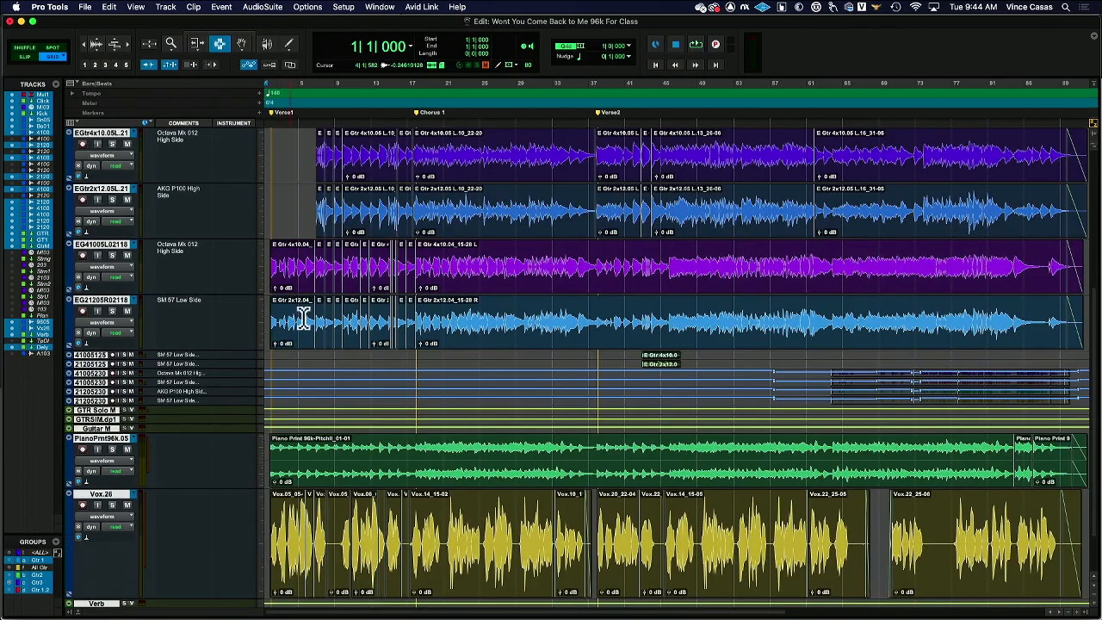
{"action": "scroll", "coordinate": [340, 270], "scroll_direction": "up", "scroll_amount": 5}
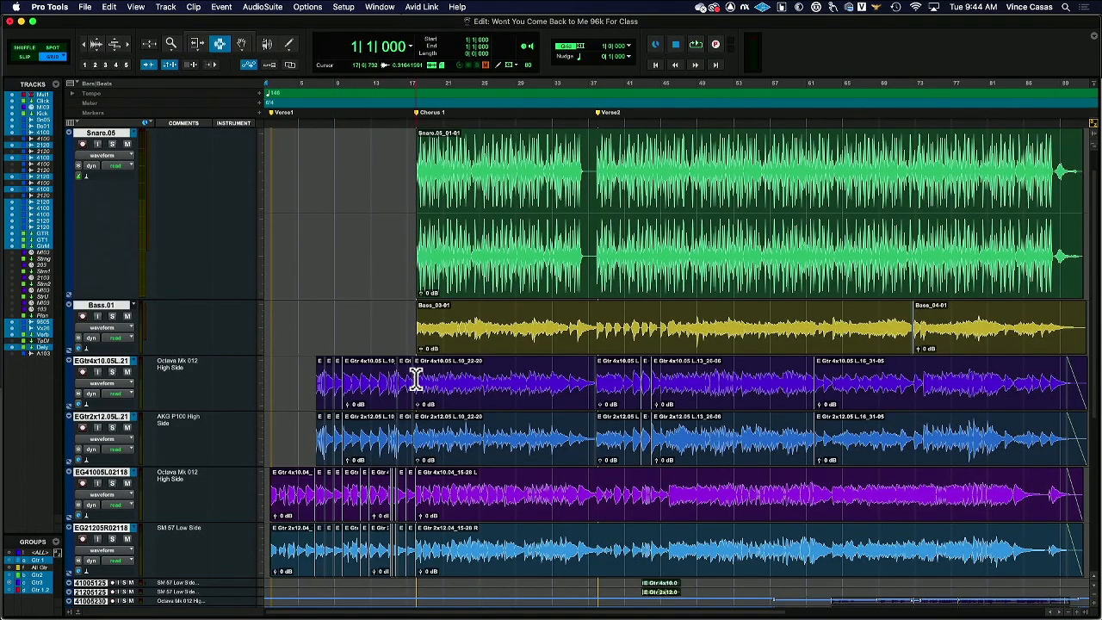
{"action": "left_click_drag", "start_coordinate": [415, 378], "coordinate": [267, 497]}
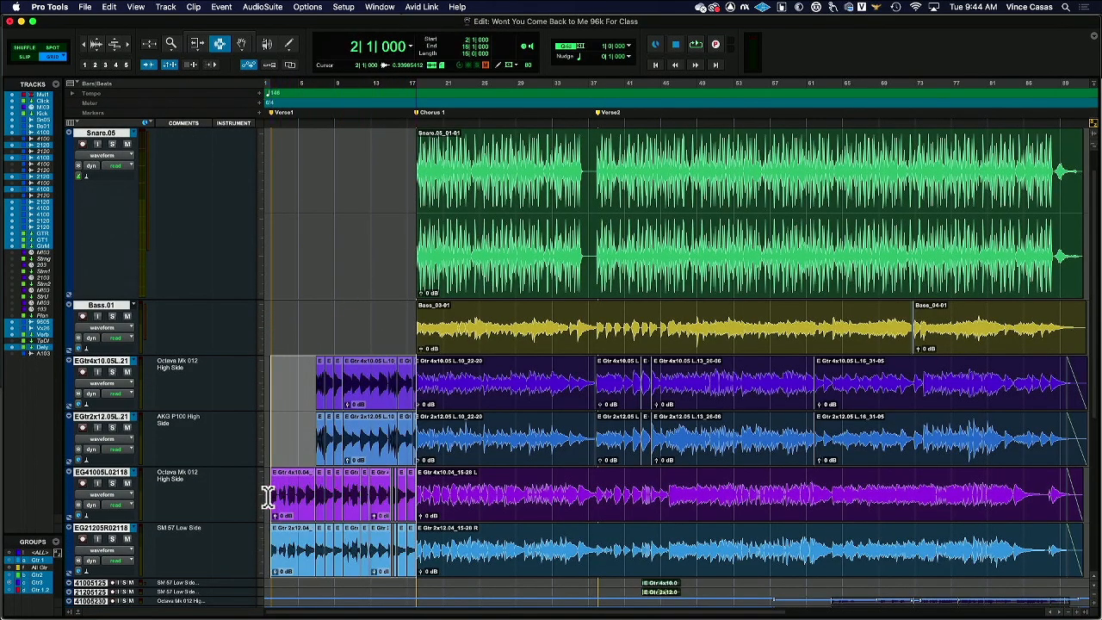
{"action": "key", "text": "Delete"}
- Play the stripped-down arrangement from the Verse1 marker into Chorus 1 while reviewing the instrument and vocal tracks
{"action": "scroll", "coordinate": [378, 469], "scroll_direction": "down", "scroll_amount": 6}
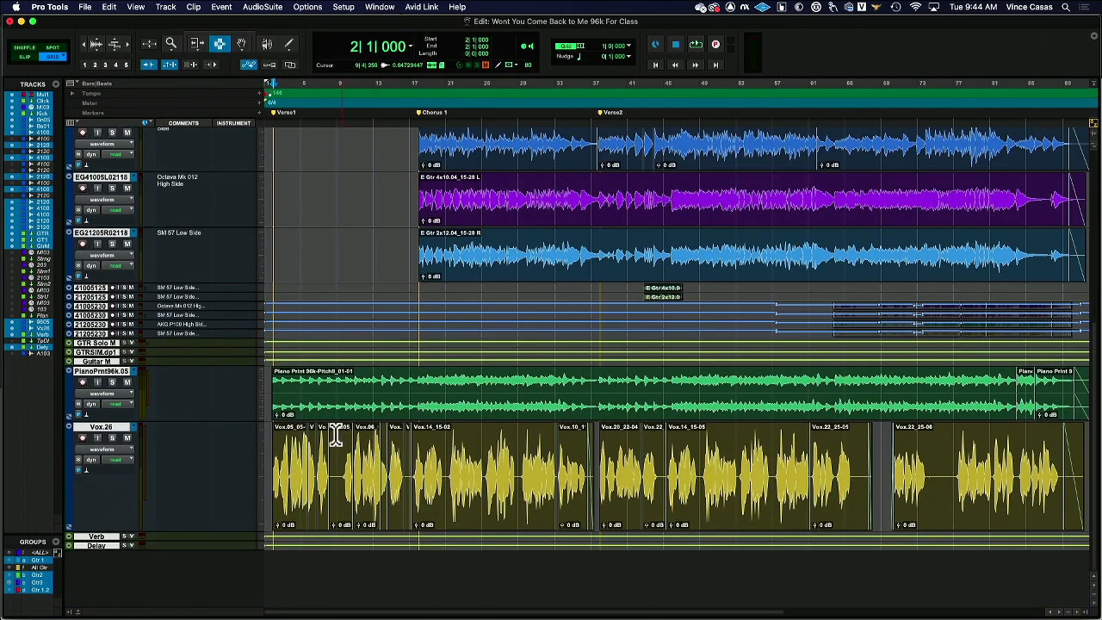
{"action": "left_click_drag", "start_coordinate": [320, 254], "coordinate": [217, 224]}
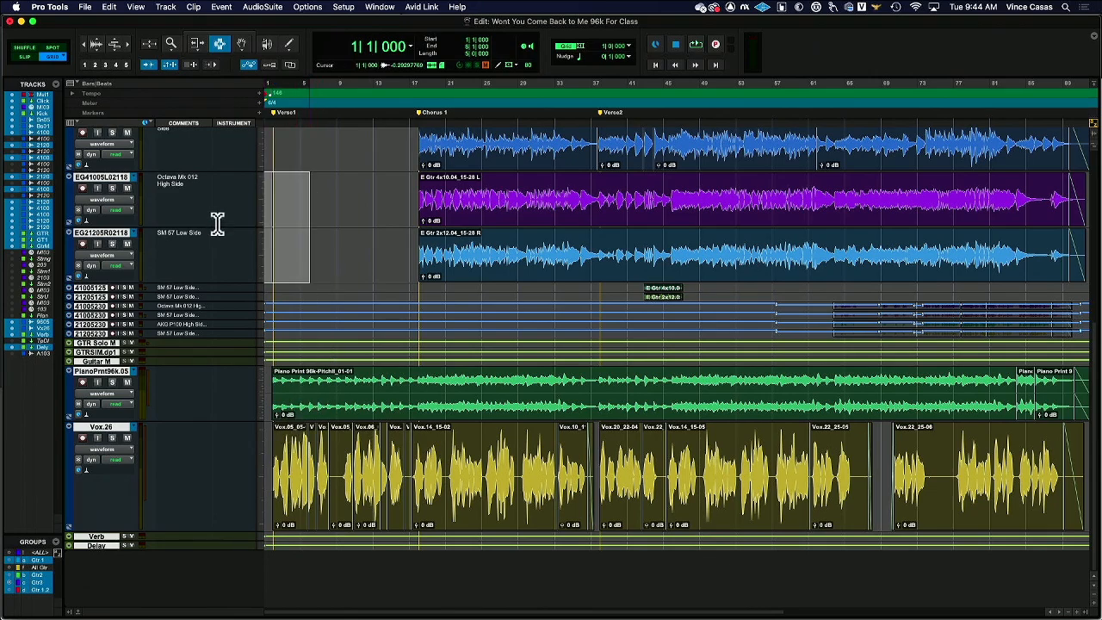
{"action": "key", "text": "Return"}
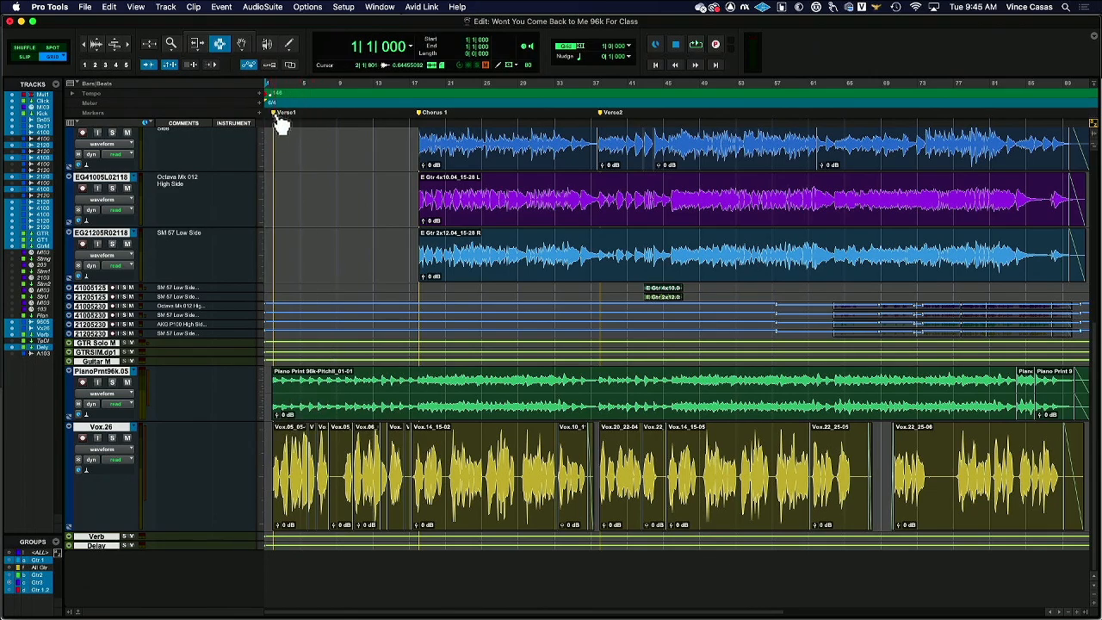
{"action": "key", "text": "space"}
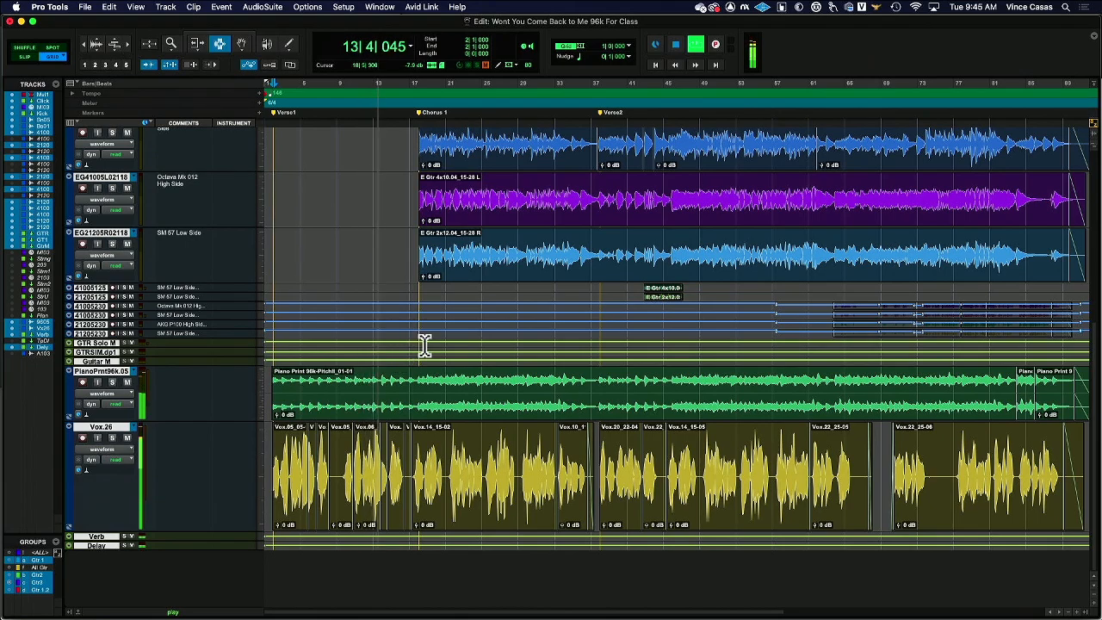
{"action": "scroll", "coordinate": [439, 340], "scroll_direction": "up", "scroll_amount": 1}
{"action": "scroll", "coordinate": [439, 340], "scroll_direction": "up", "scroll_amount": 5}
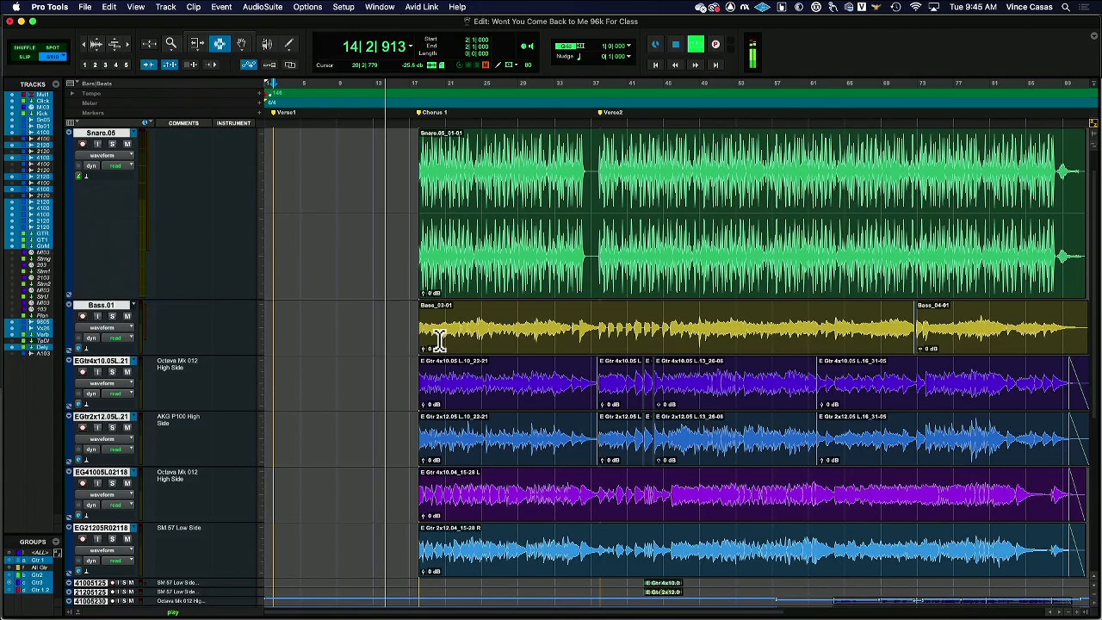
{"action": "scroll", "coordinate": [437, 340], "scroll_direction": "down", "scroll_amount": 4}
{"action": "scroll", "coordinate": [437, 340], "scroll_direction": "up", "scroll_amount": 4}
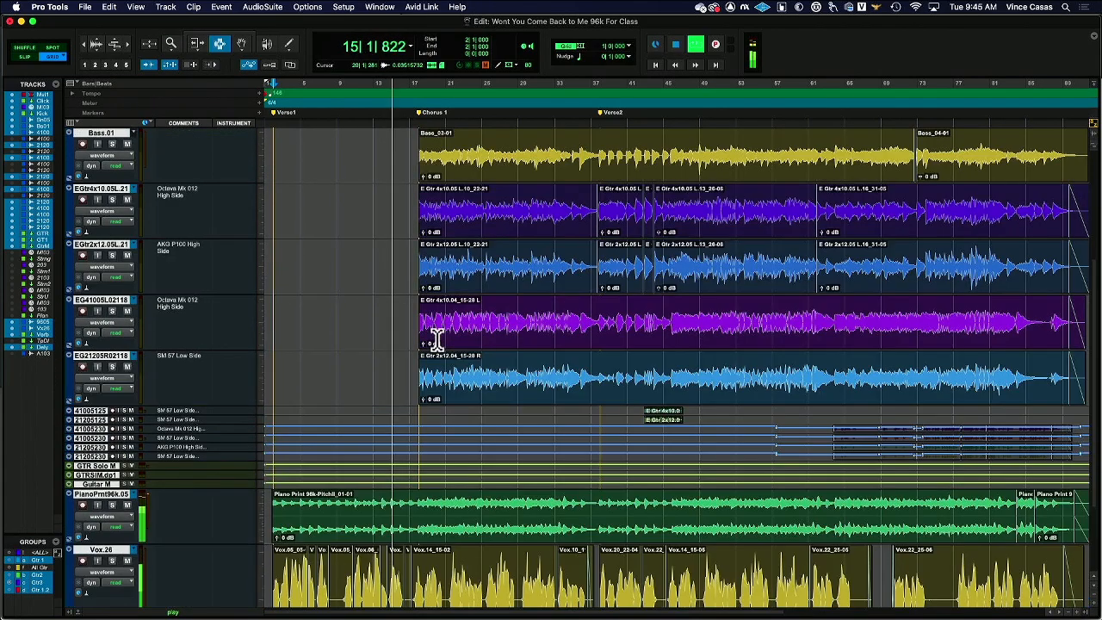
{"action": "scroll", "coordinate": [437, 341], "scroll_direction": "down", "scroll_amount": 4}
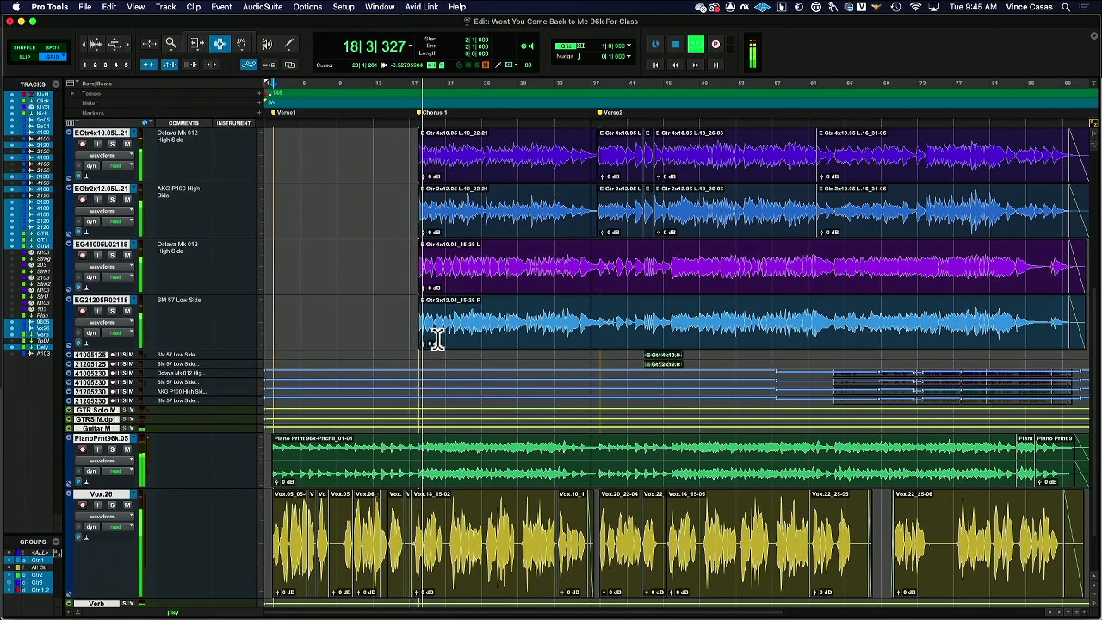
- Stop playback and delete the Snare.05 audio through Chorus 1, selecting from bar 16 to bar 37
{"action": "scroll", "coordinate": [437, 336], "scroll_direction": "up", "scroll_amount": 5}
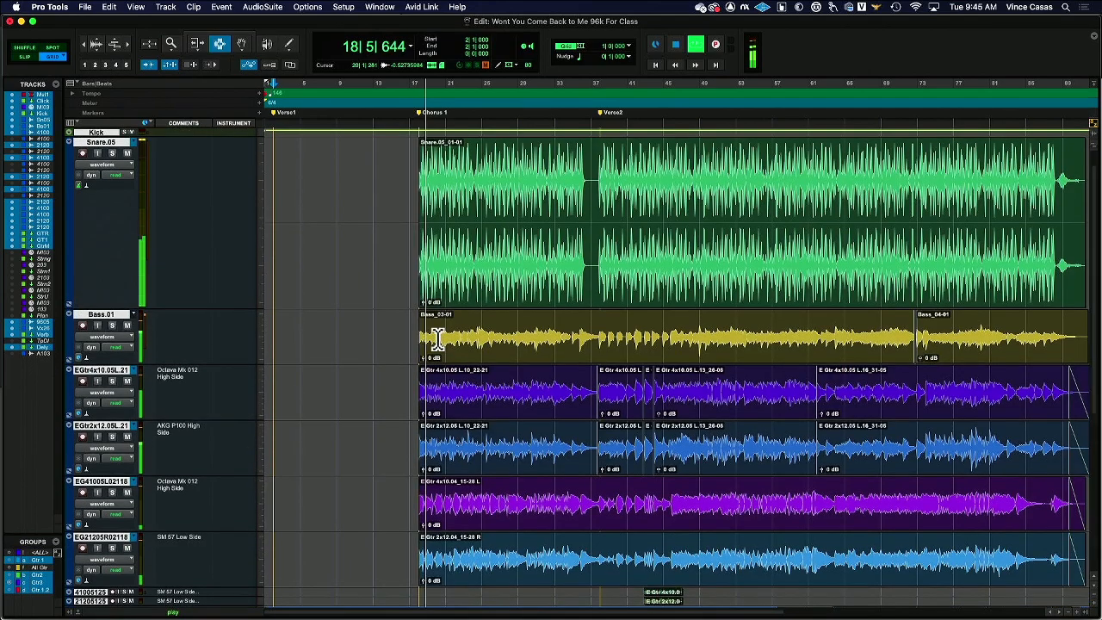
{"action": "left_click", "coordinate": [592, 213]}
{"action": "key", "text": "space"}
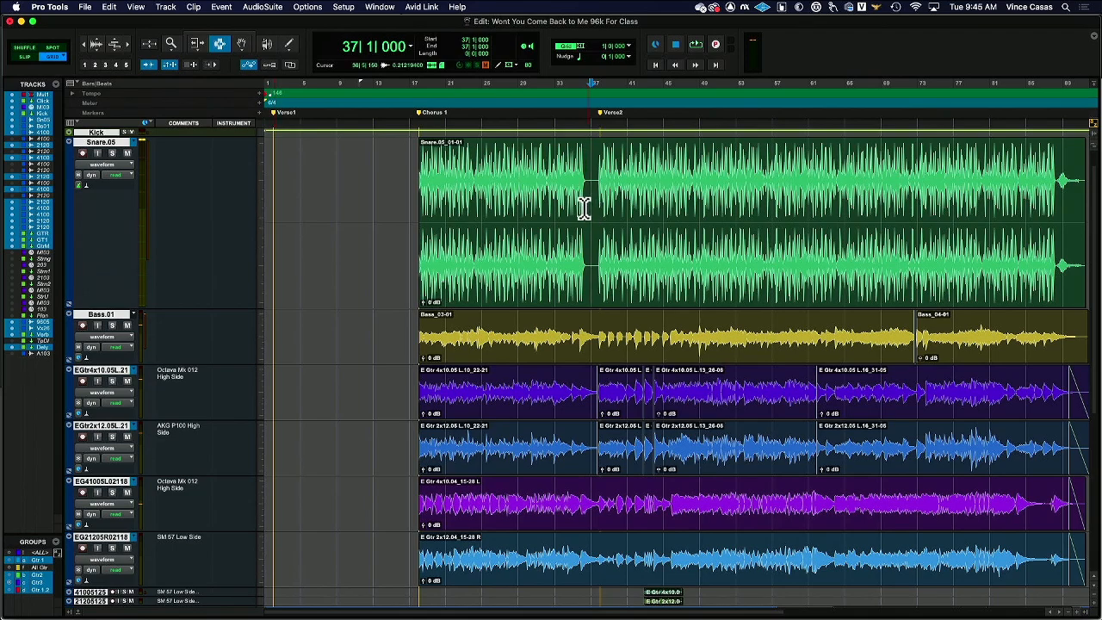
{"action": "left_click_drag", "start_coordinate": [583, 209], "coordinate": [403, 231]}
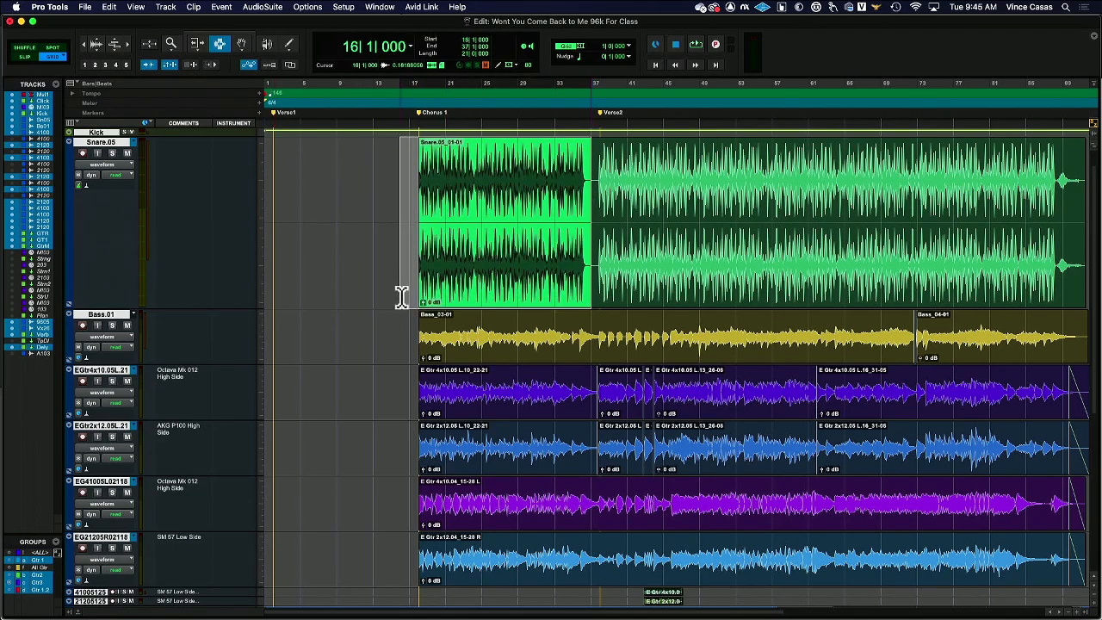
{"action": "key", "text": "Delete"}
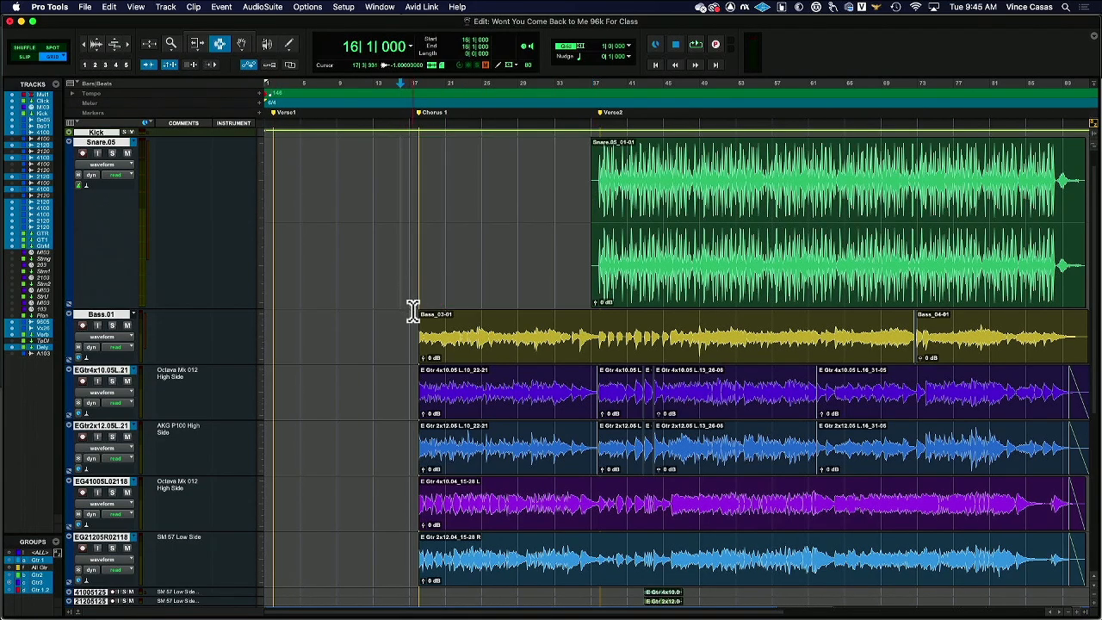
- Play from bar 17 and delete the Bass.01 audio from the Chorus 1 marker at bar 18 to bar 37
{"action": "scroll", "coordinate": [491, 387], "scroll_direction": "down", "scroll_amount": 5}
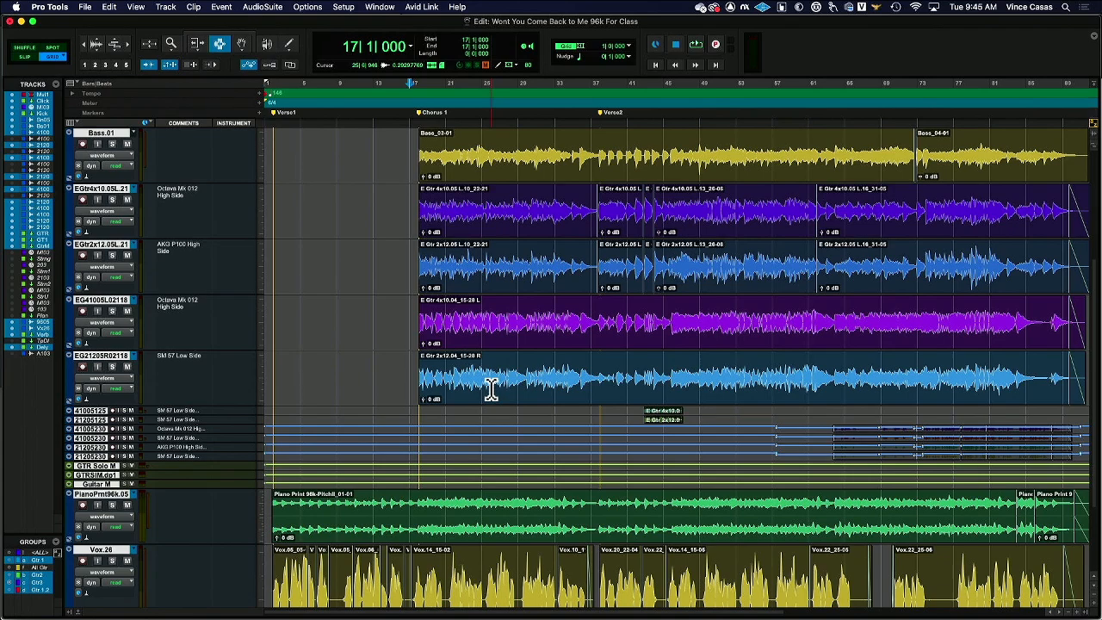
{"action": "key", "text": "space"}
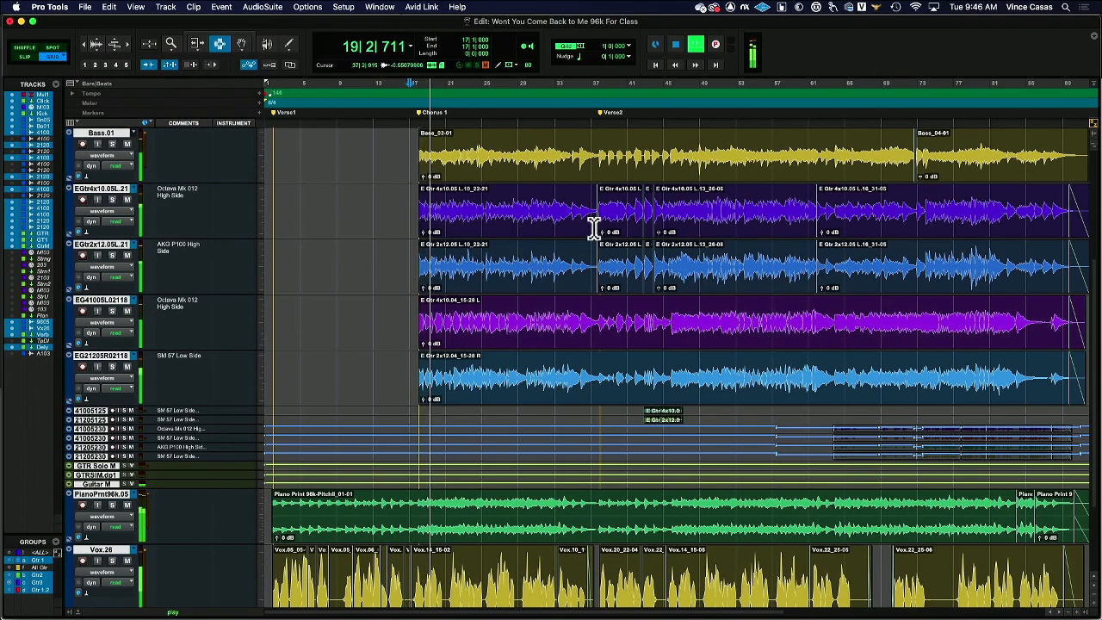
{"action": "scroll", "coordinate": [584, 238], "scroll_direction": "up", "scroll_amount": 4}
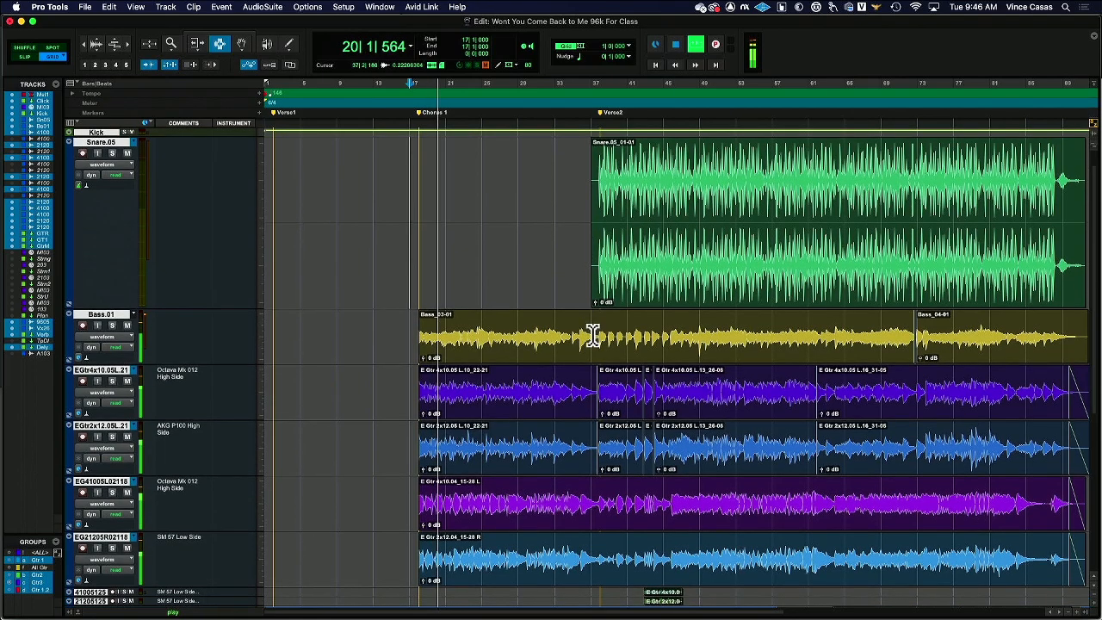
{"action": "left_click_drag", "start_coordinate": [589, 336], "coordinate": [418, 335]}
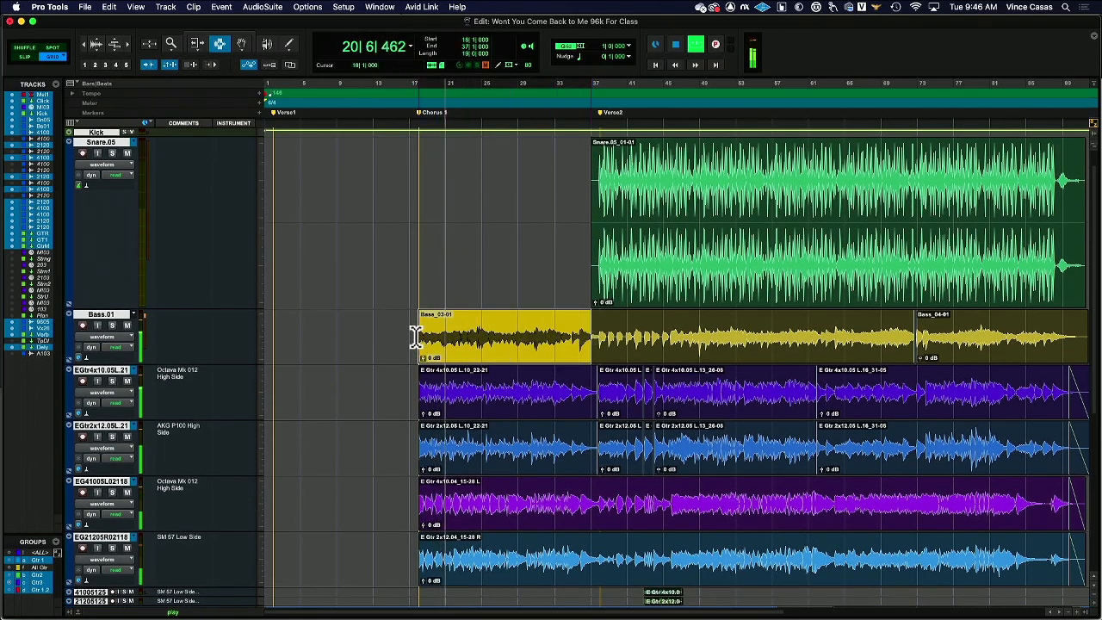
{"action": "key", "text": "Delete"}
- Delete the leftover Bass.01 audio in bar 37, just before the Verse2 marker at bar 38
{"action": "scroll", "coordinate": [420, 335], "scroll_direction": "down", "scroll_amount": 6}
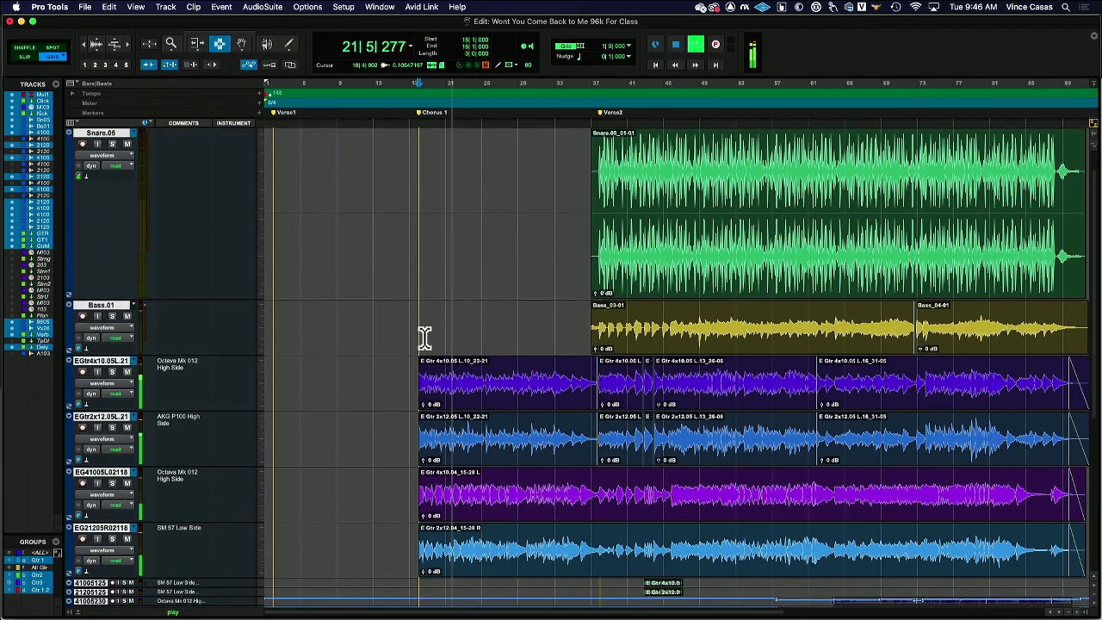
{"action": "scroll", "coordinate": [424, 336], "scroll_direction": "up", "scroll_amount": 2}
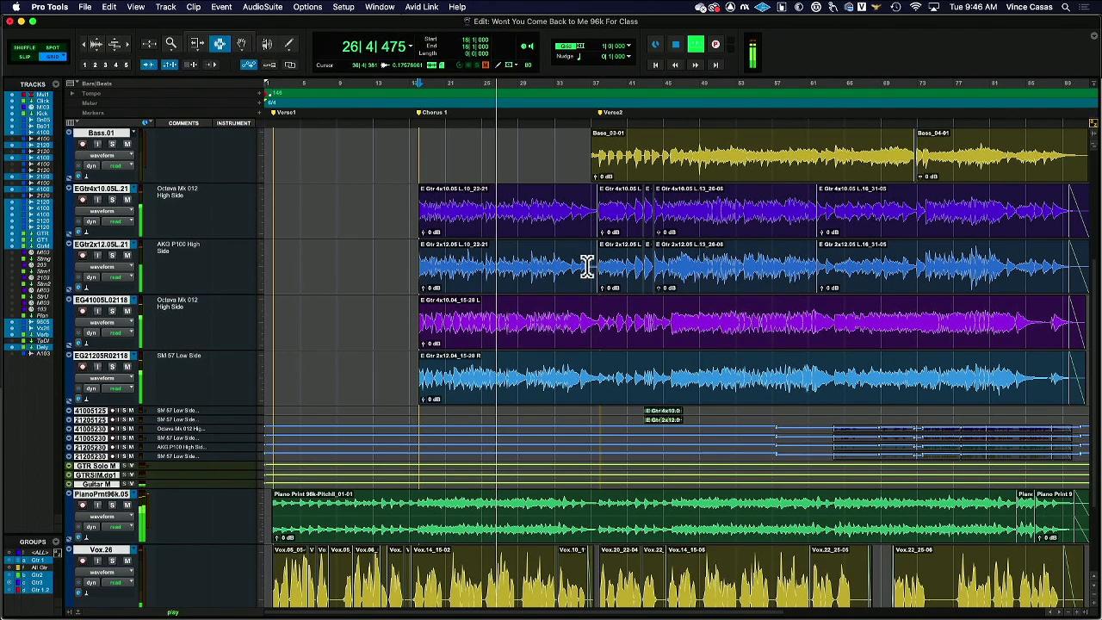
{"action": "scroll", "coordinate": [585, 258], "scroll_direction": "up", "scroll_amount": 6}
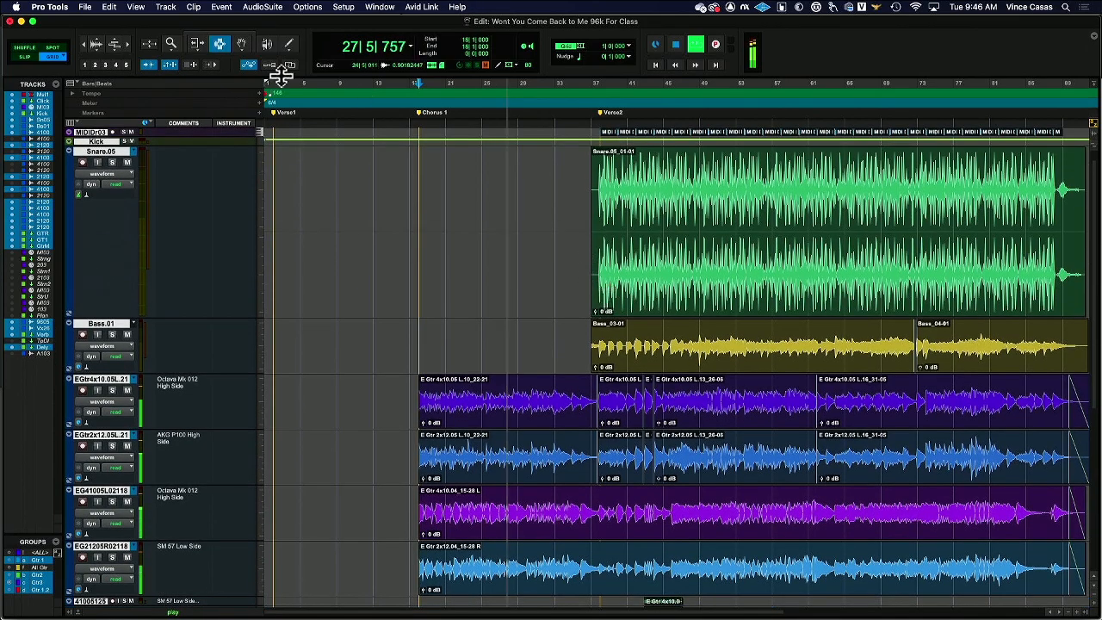
{"action": "triple_click", "coordinate": [130, 46]}
{"action": "scroll", "coordinate": [510, 278], "scroll_direction": "right", "scroll_amount": 8}
{"action": "scroll", "coordinate": [509, 278], "scroll_direction": "right", "scroll_amount": 10}
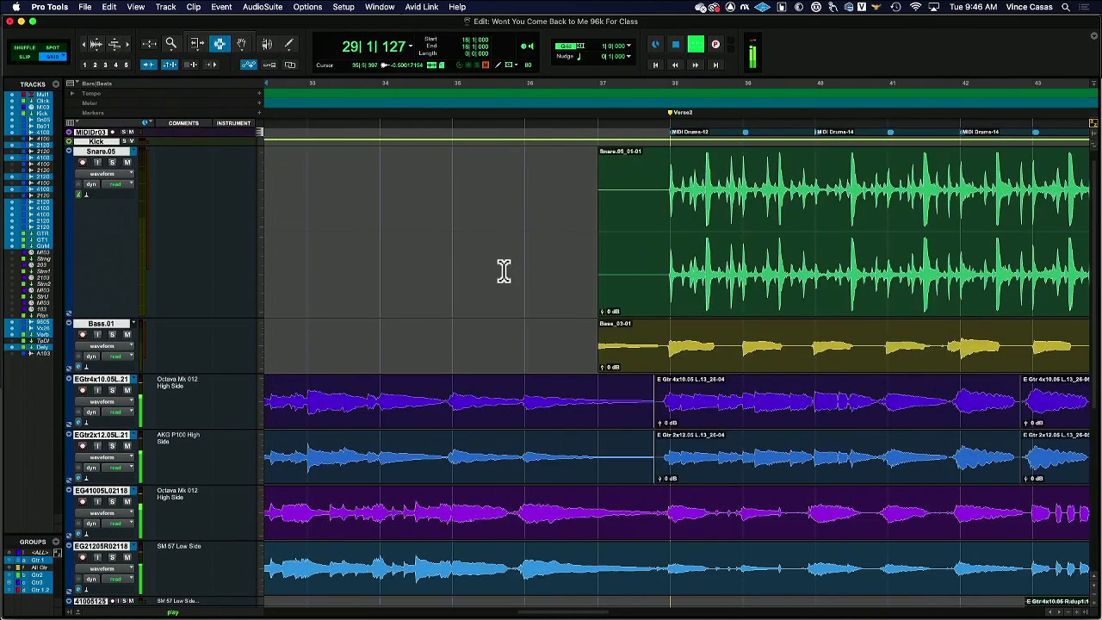
{"action": "left_click_drag", "start_coordinate": [659, 354], "coordinate": [606, 352]}
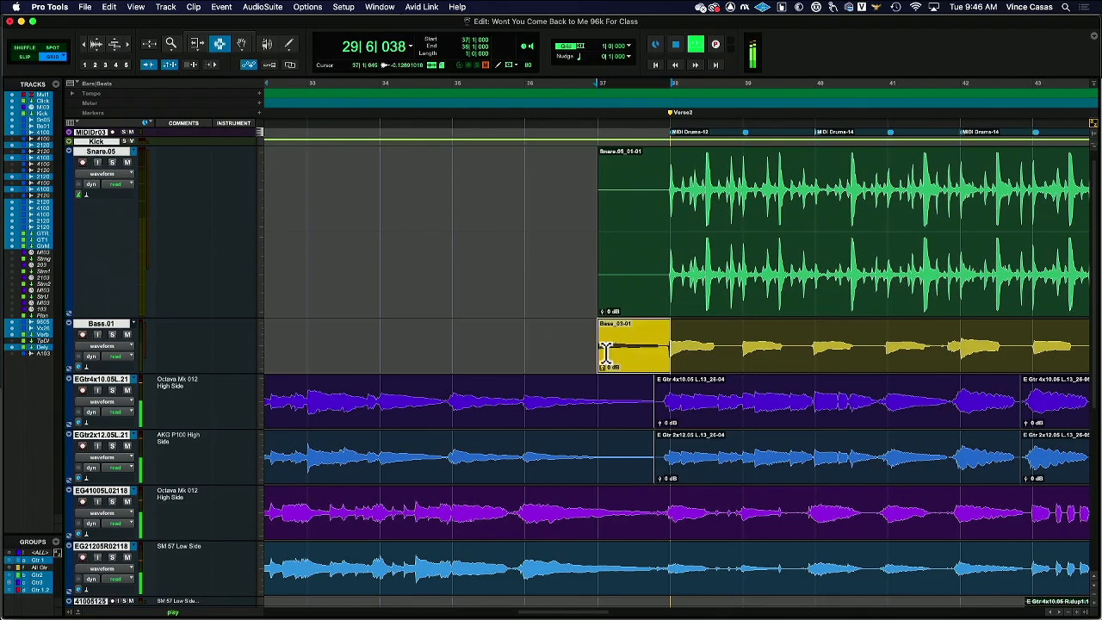
{"action": "key", "text": "Delete"}
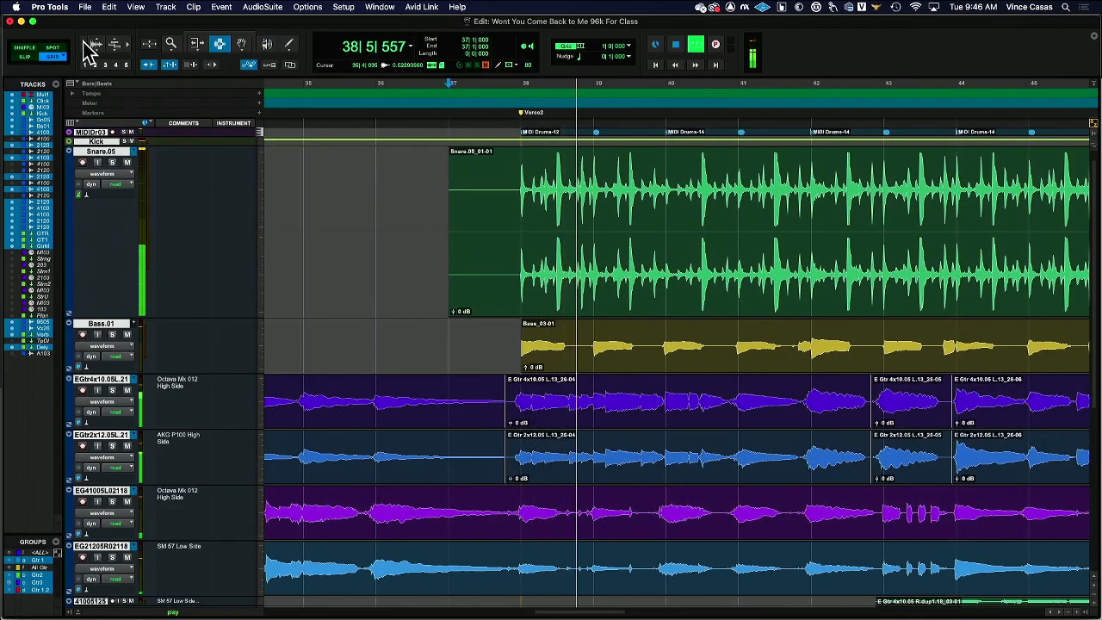
- Listen to the transition into Verse2 while reviewing the snare, bass, guitar, piano and vocal tracks, and stop playback
{"action": "left_click", "coordinate": [86, 43]}
{"action": "left_click", "coordinate": [86, 43]}
{"action": "left_click", "coordinate": [87, 43]}
{"action": "scroll", "coordinate": [467, 271], "scroll_direction": "down", "scroll_amount": 1}
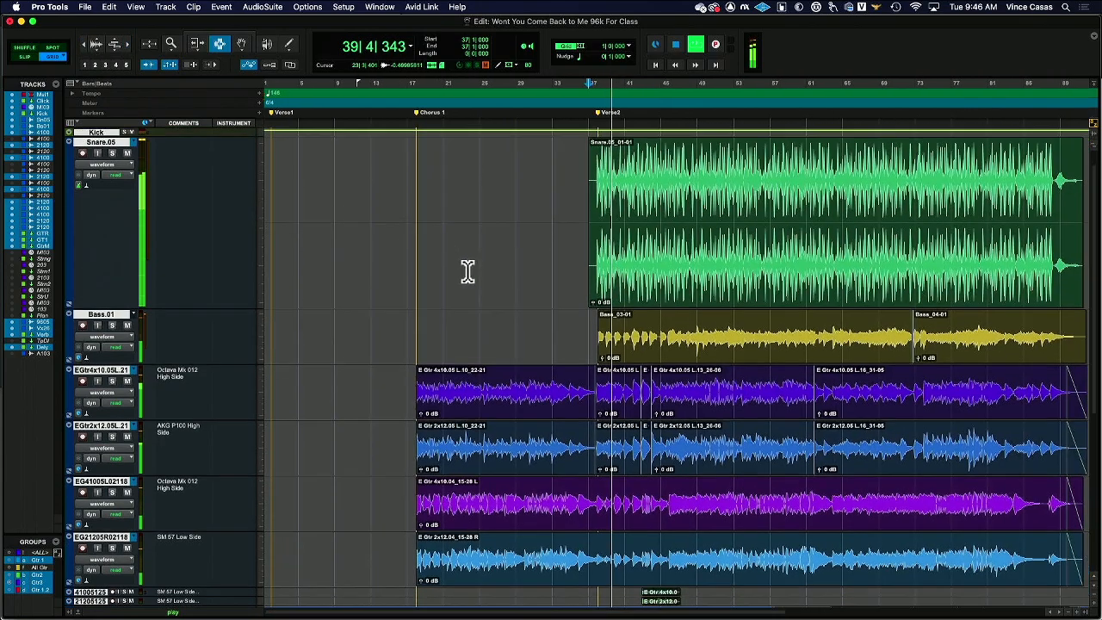
{"action": "scroll", "coordinate": [467, 271], "scroll_direction": "down", "scroll_amount": 3}
{"action": "scroll", "coordinate": [472, 271], "scroll_direction": "down", "scroll_amount": 1}
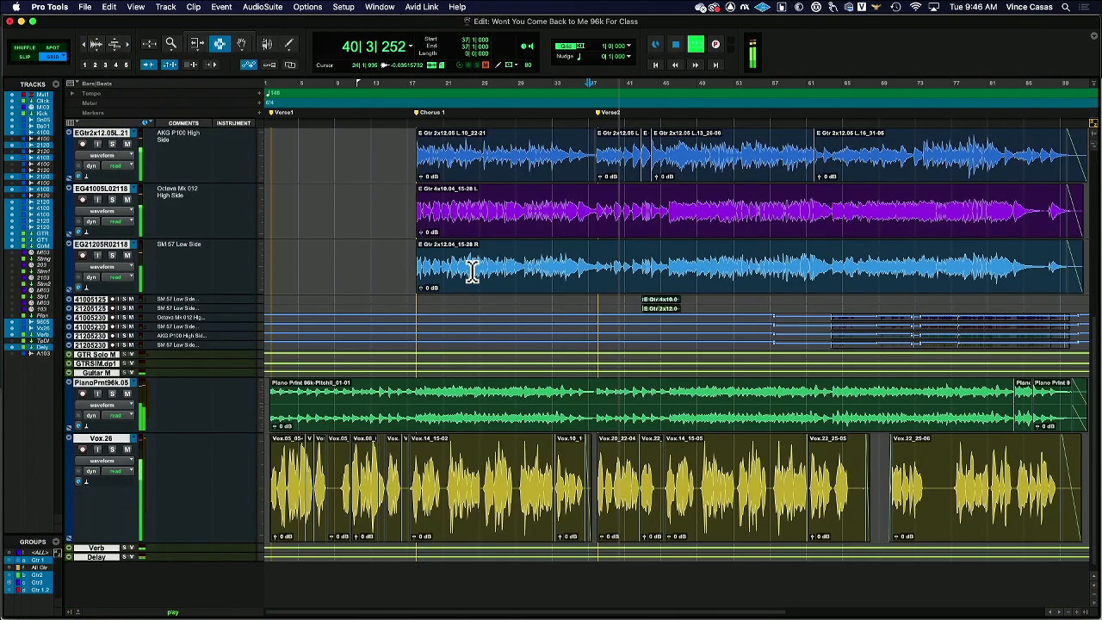
{"action": "scroll", "coordinate": [472, 271], "scroll_direction": "down", "scroll_amount": 1}
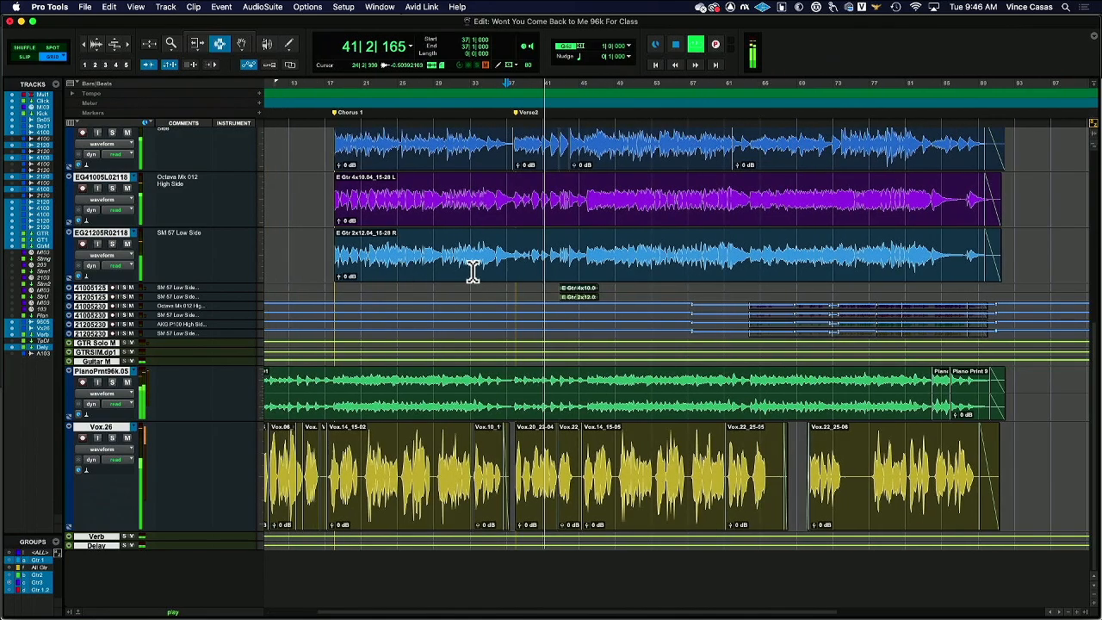
{"action": "scroll", "coordinate": [471, 271], "scroll_direction": "up", "scroll_amount": 2}
{"action": "scroll", "coordinate": [472, 271], "scroll_direction": "up", "scroll_amount": 1}
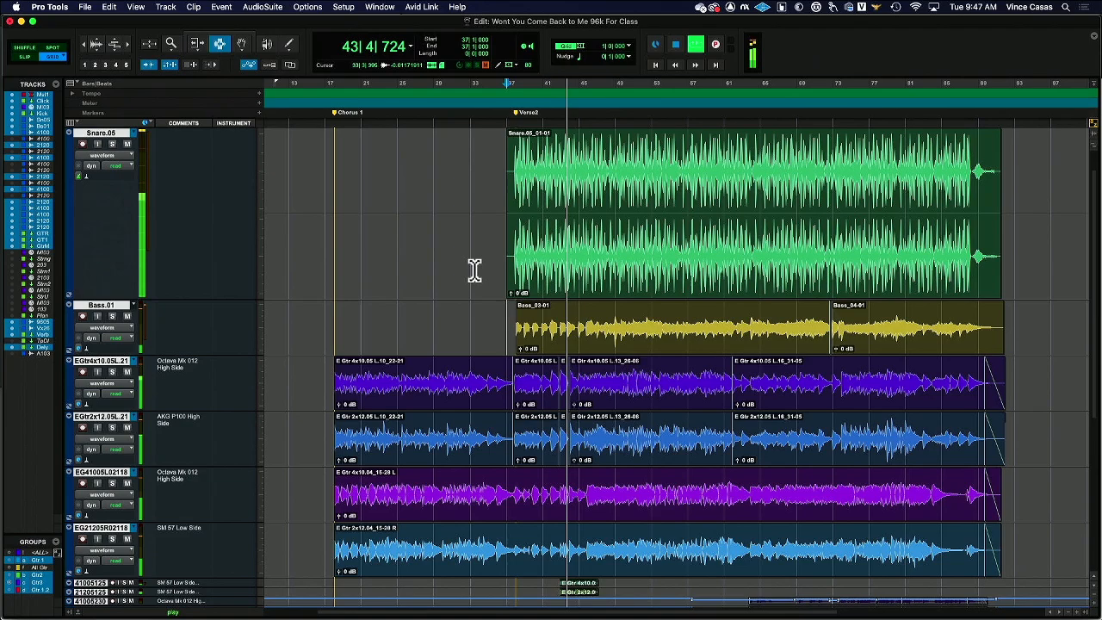
{"action": "scroll", "coordinate": [475, 271], "scroll_direction": "up", "scroll_amount": 3}
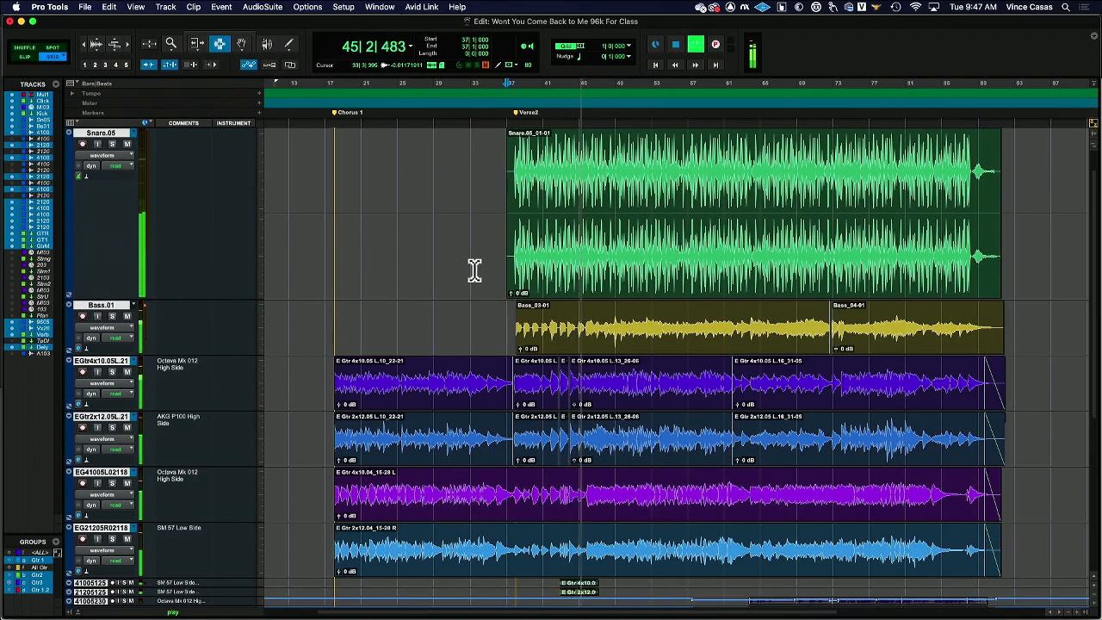
{"action": "key", "text": "space"}
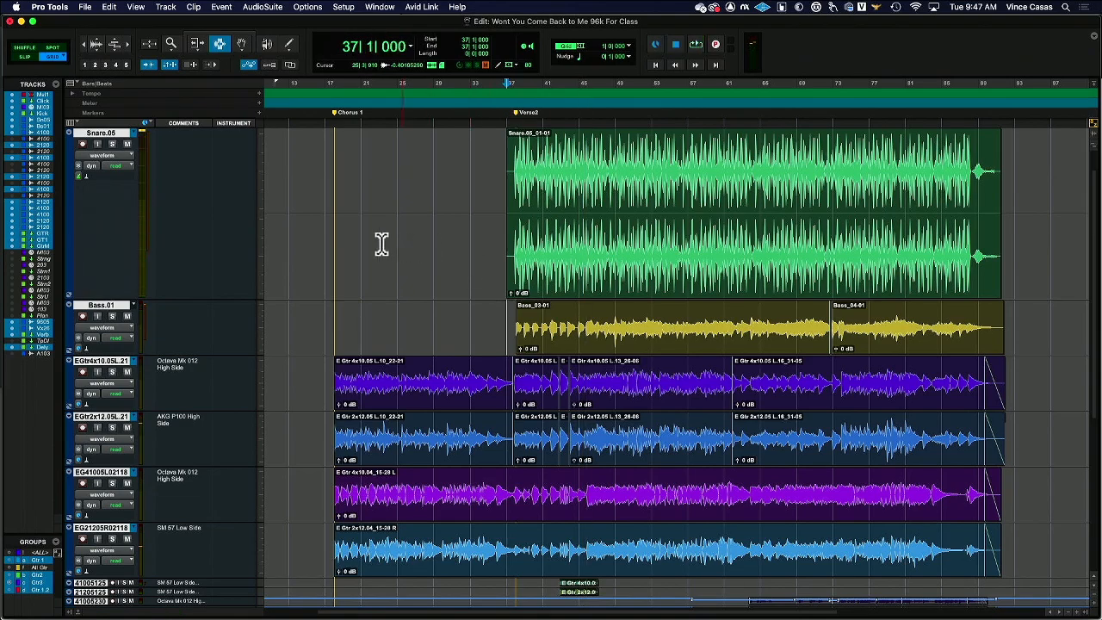
- Switch the snare track to its original Snare playlist and select its audio from bar 2 to bar 3
{"action": "left_click", "coordinate": [134, 133]}
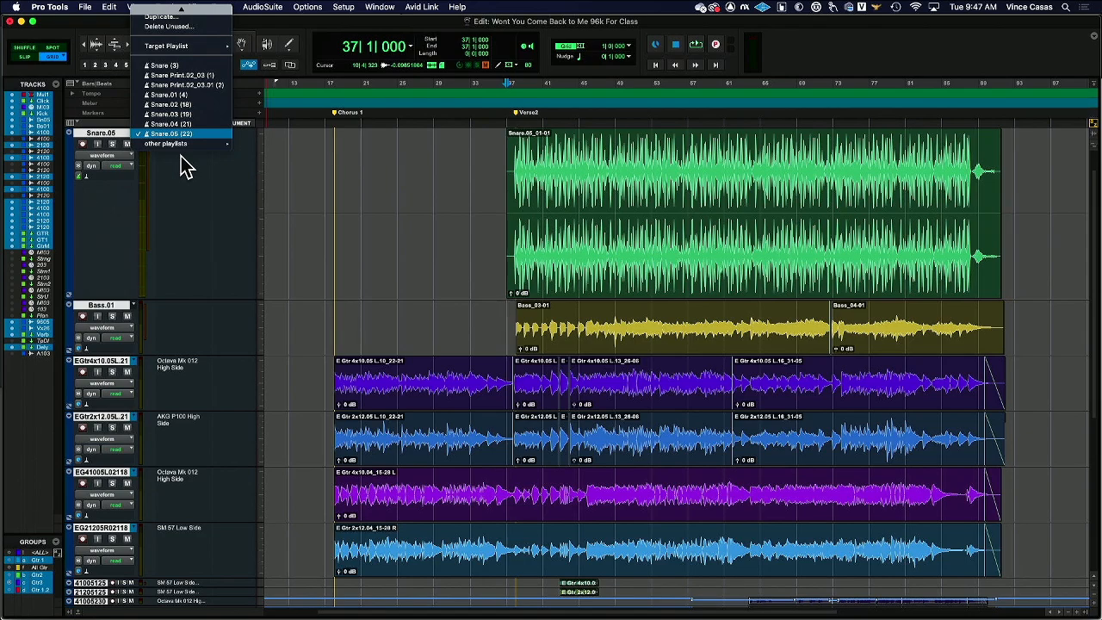
{"action": "left_click", "coordinate": [167, 66]}
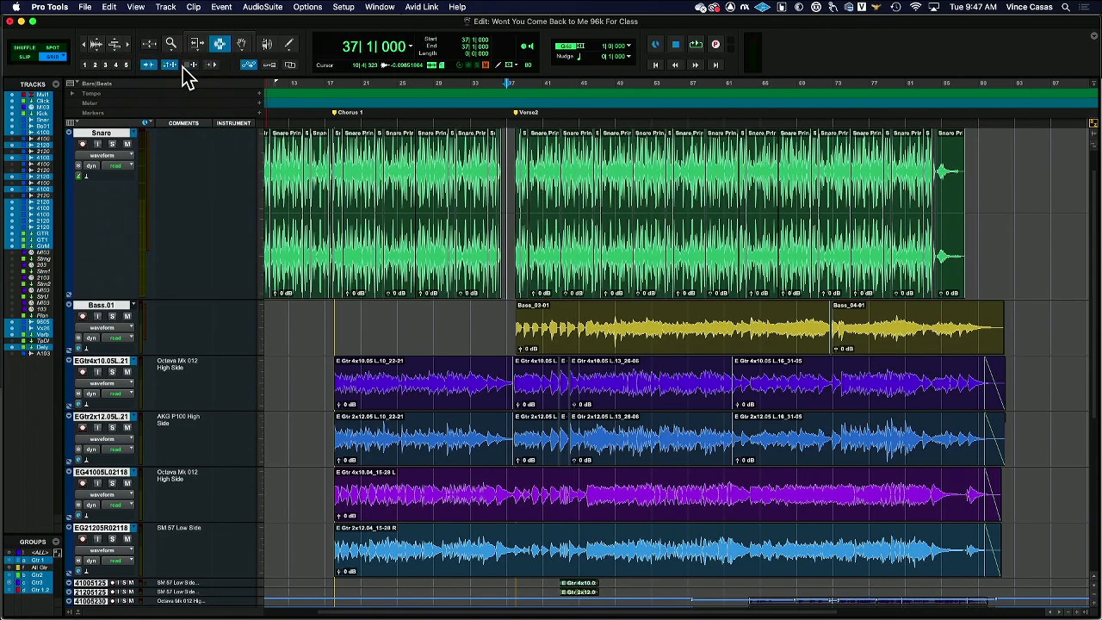
{"action": "left_click", "coordinate": [131, 43]}
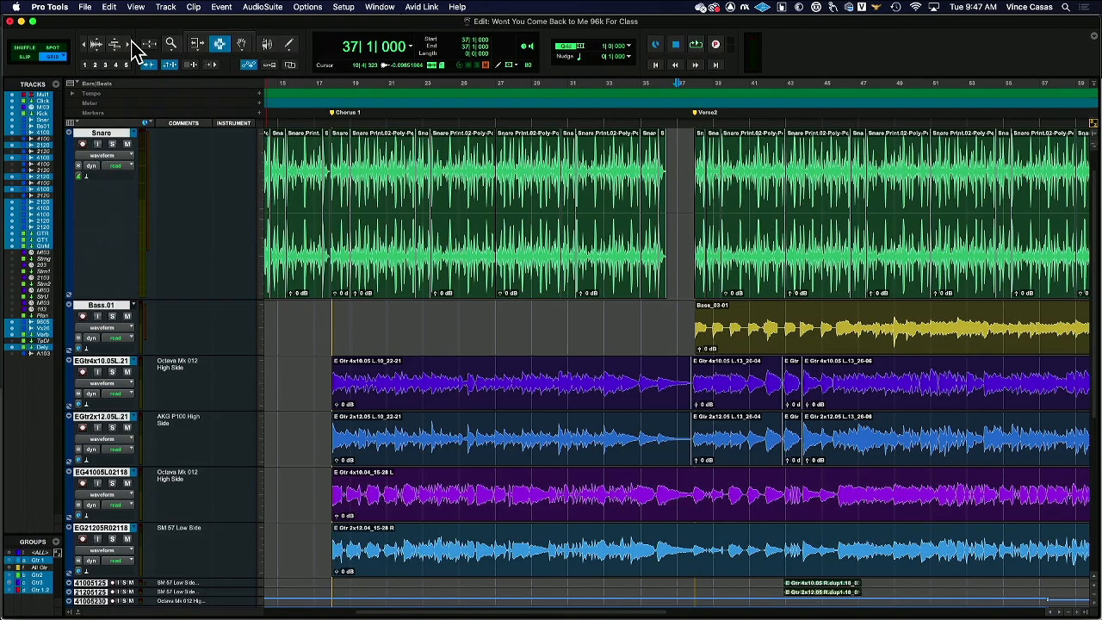
{"action": "left_click", "coordinate": [131, 43]}
{"action": "scroll", "coordinate": [320, 192], "scroll_direction": "left", "scroll_amount": 10}
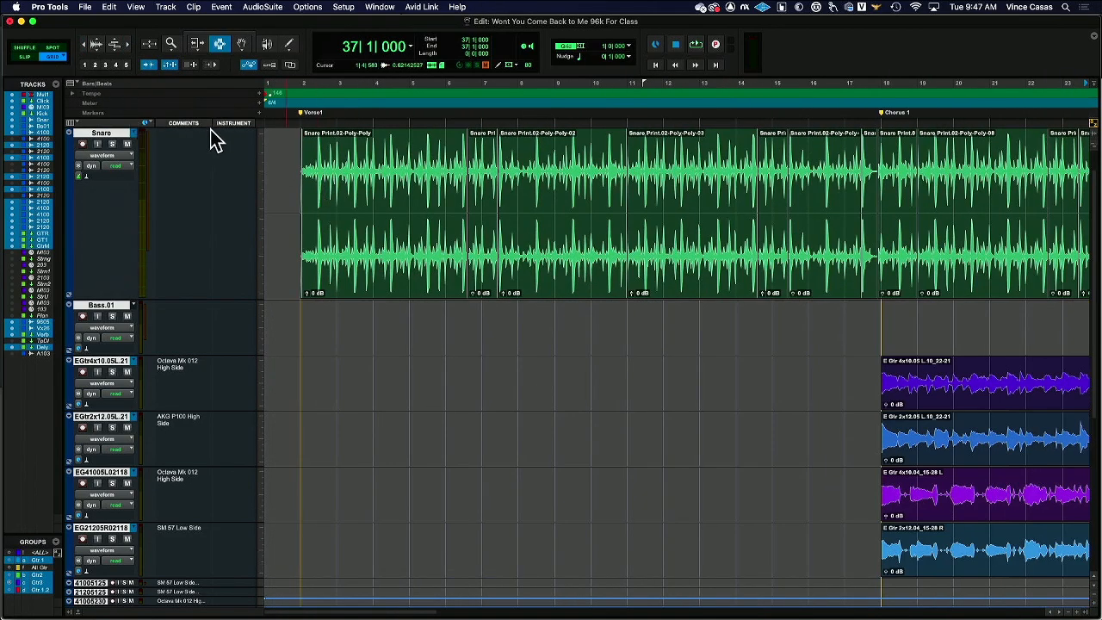
{"action": "left_click_drag", "start_coordinate": [302, 165], "coordinate": [330, 167]}
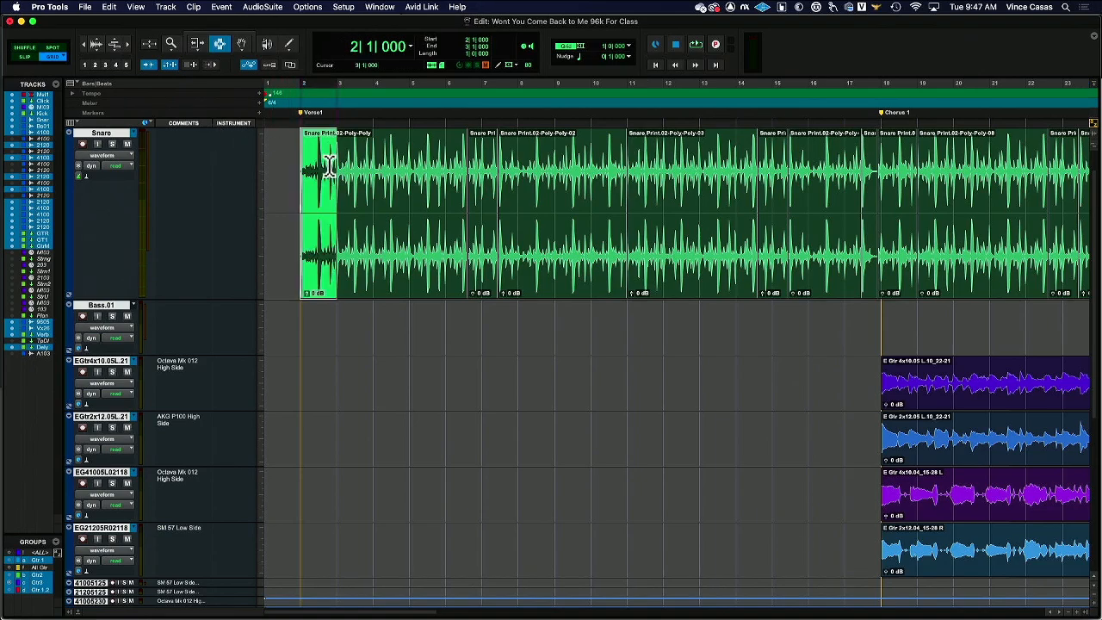
- Switch the snare track back to the Snare.05 playlist and show the whole song
{"action": "left_click", "coordinate": [134, 132]}
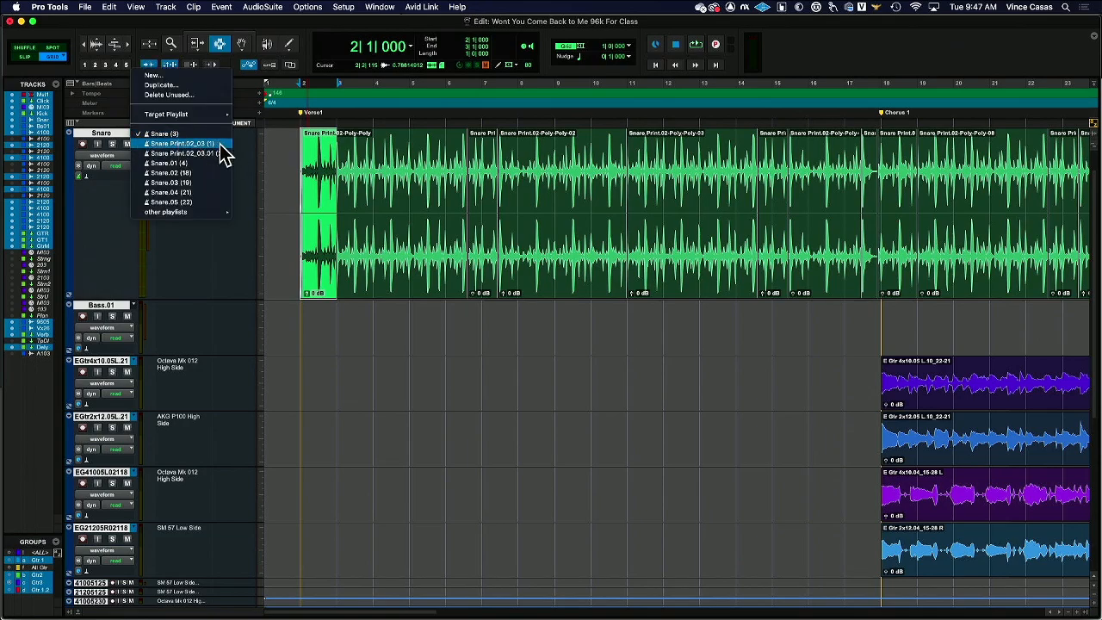
{"action": "left_click", "coordinate": [198, 204]}
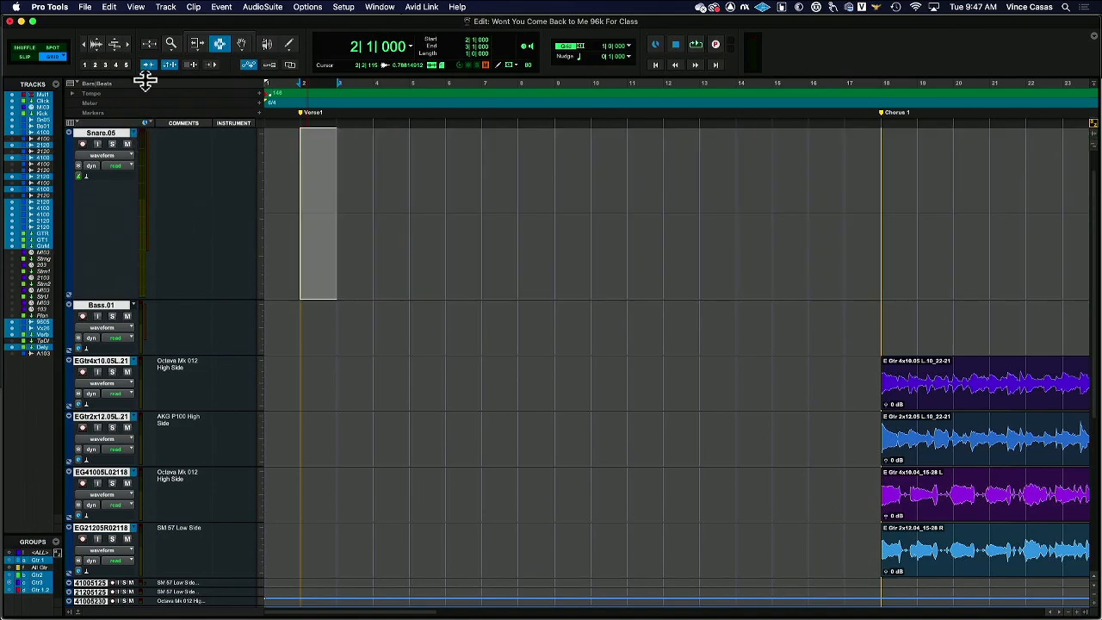
{"action": "left_click", "coordinate": [91, 47]}
{"action": "left_click", "coordinate": [90, 47]}
{"action": "left_click", "coordinate": [91, 48]}
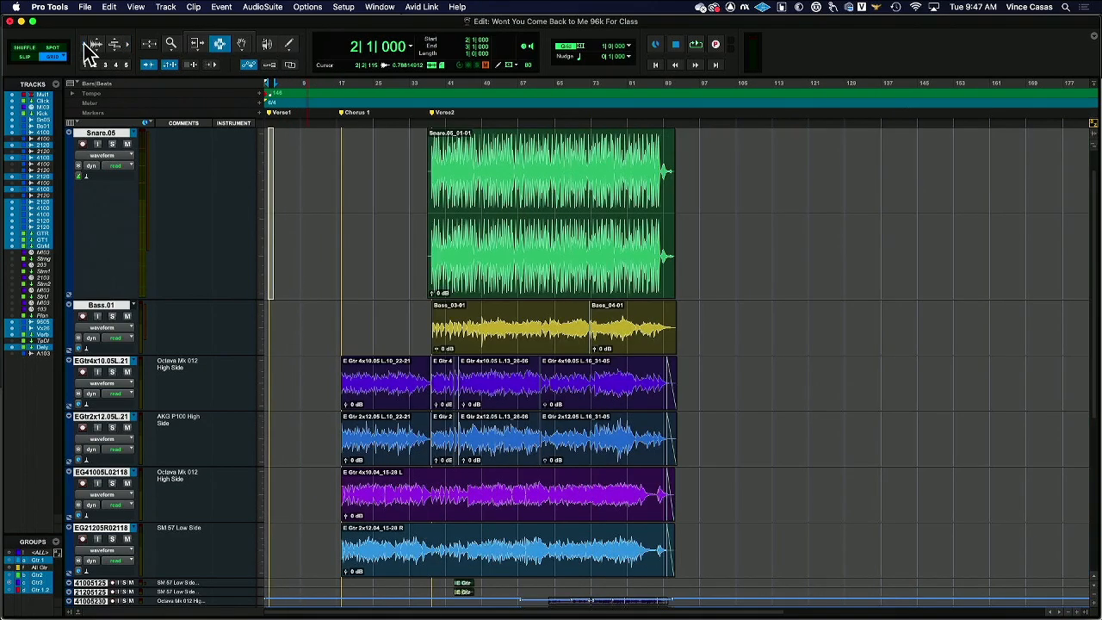
- Undo the snare, bass and guitar deletions together with the Verse2 memory location
{"action": "key", "text": "super+z"}
{"action": "key", "text": "super+z"}
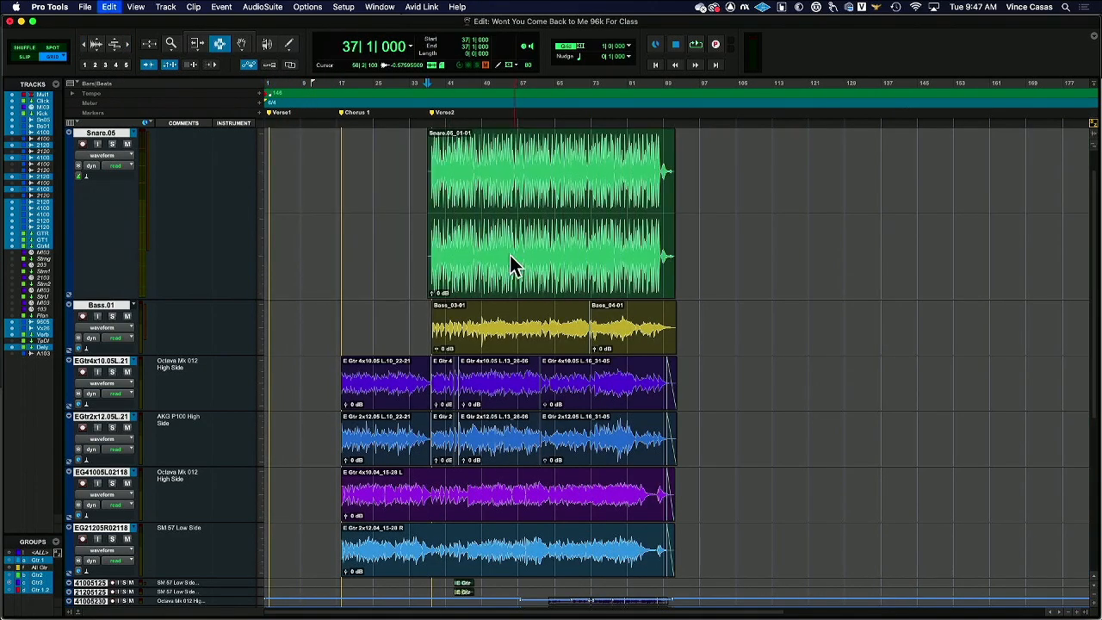
{"action": "key", "text": "super+z"}
{"action": "key", "text": "super+z"}
{"action": "key", "text": "super+z"}
{"action": "key", "text": "super+z"}
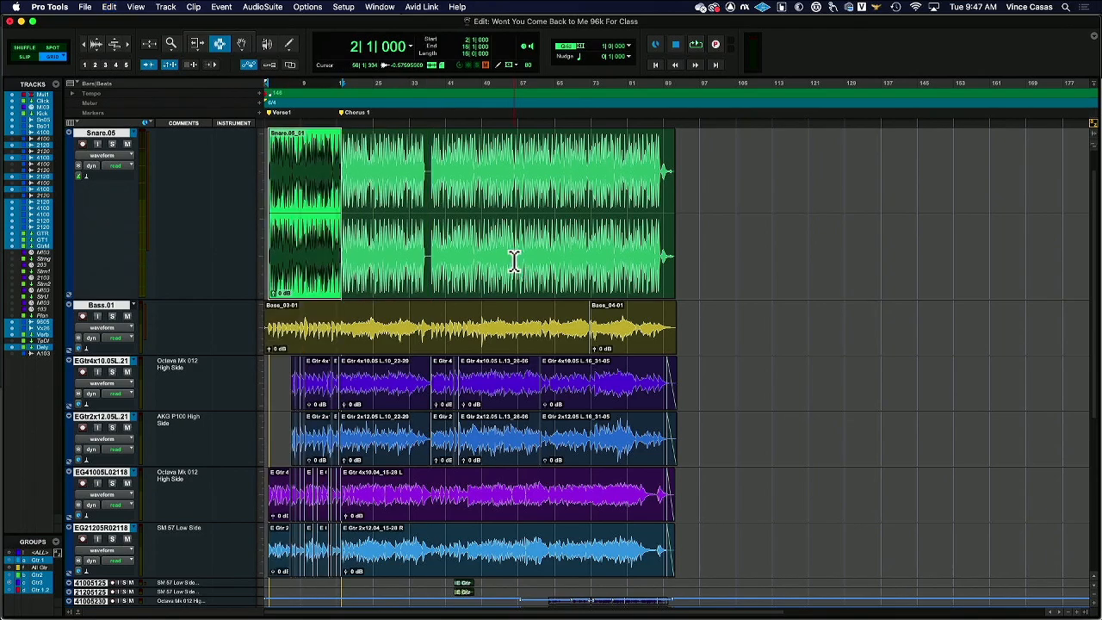
{"action": "key", "text": "super+z"}
{"action": "key", "text": "super+z"}
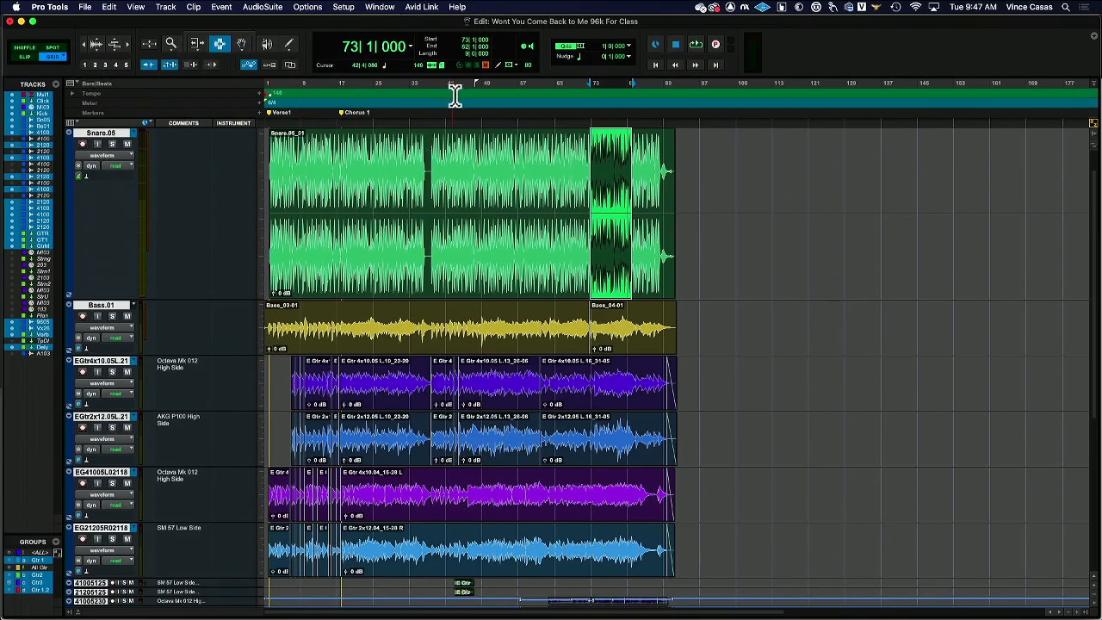
- Copy the Snare.05 audio from bar 73 to bar 81 to bar 113, play it, and duplicate the copy to bar 121
{"action": "left_click_drag", "start_coordinate": [593, 154], "coordinate": [626, 151]}
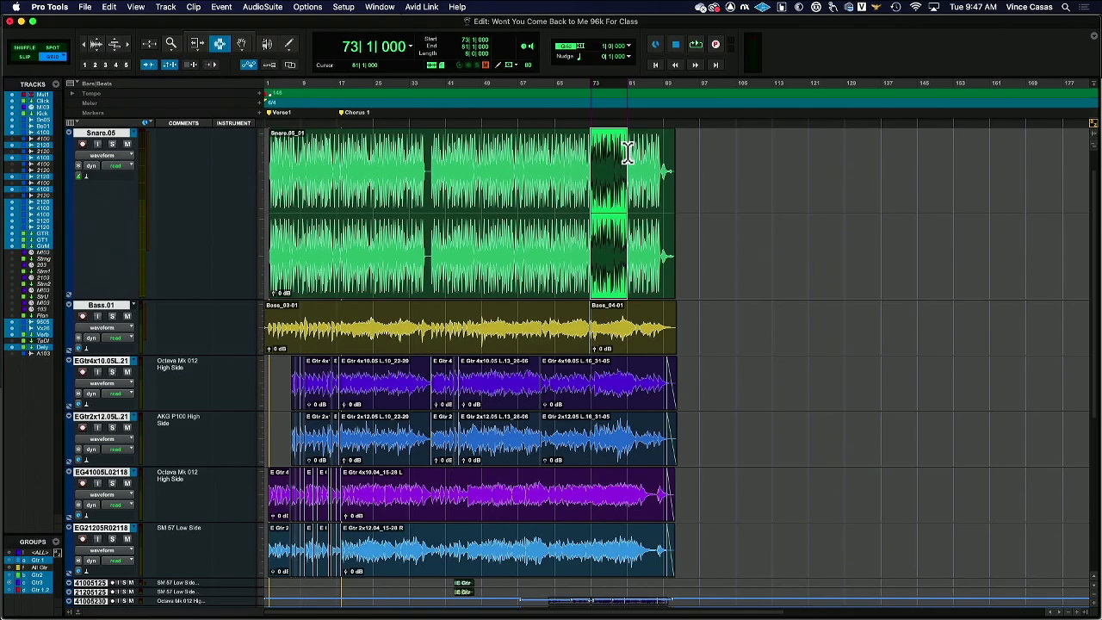
{"action": "left_click", "coordinate": [769, 154]}
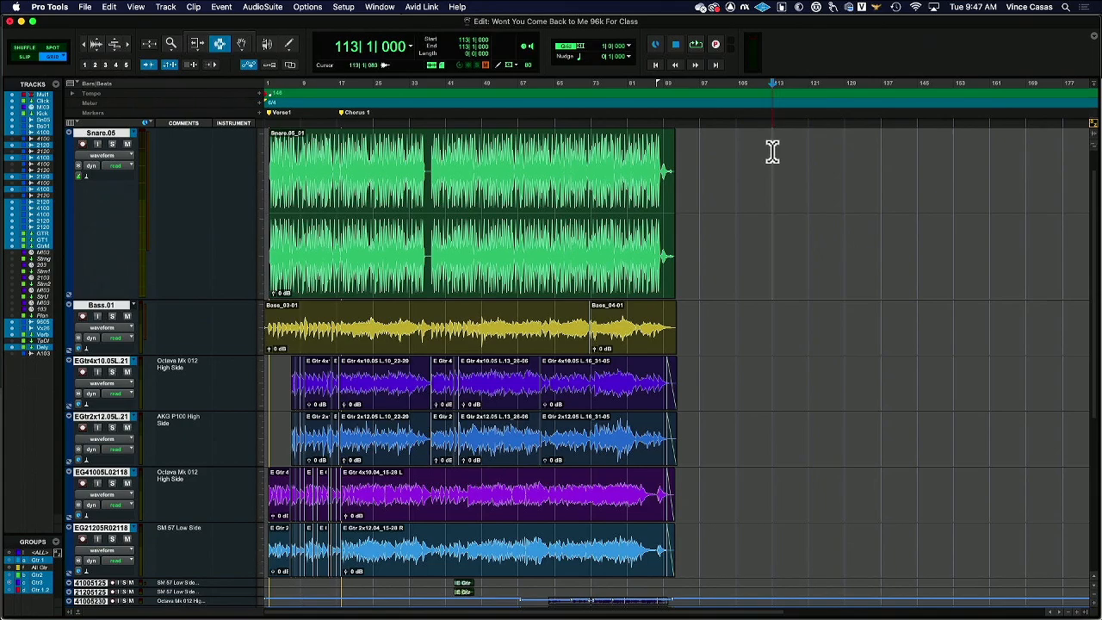
{"action": "key", "text": "super+v"}
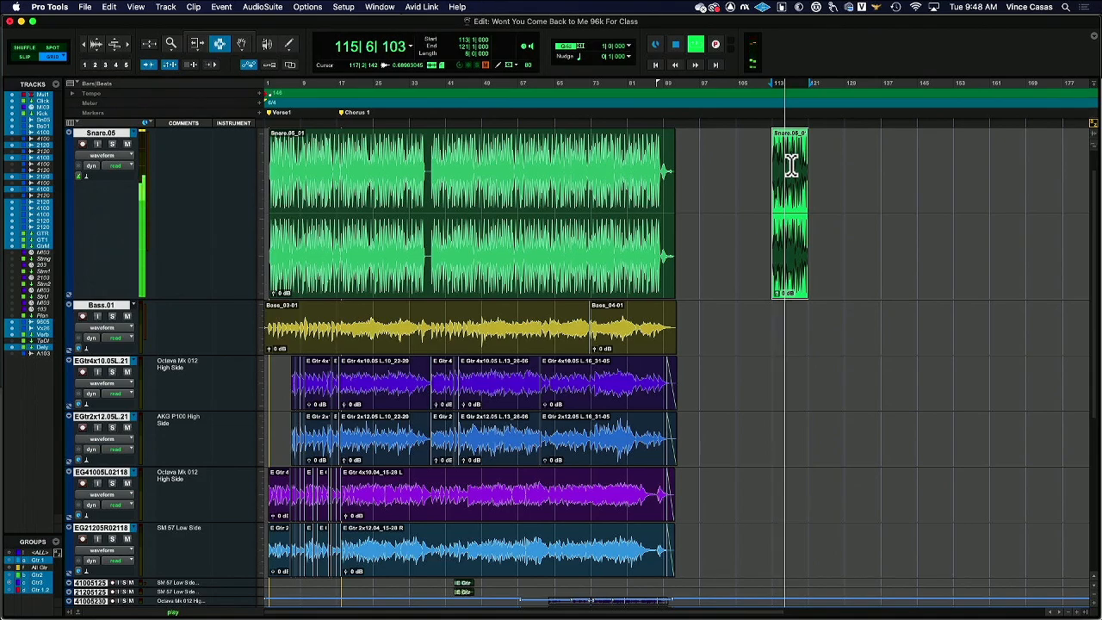
{"action": "key", "text": "space"}
{"action": "key", "text": "super+d"}
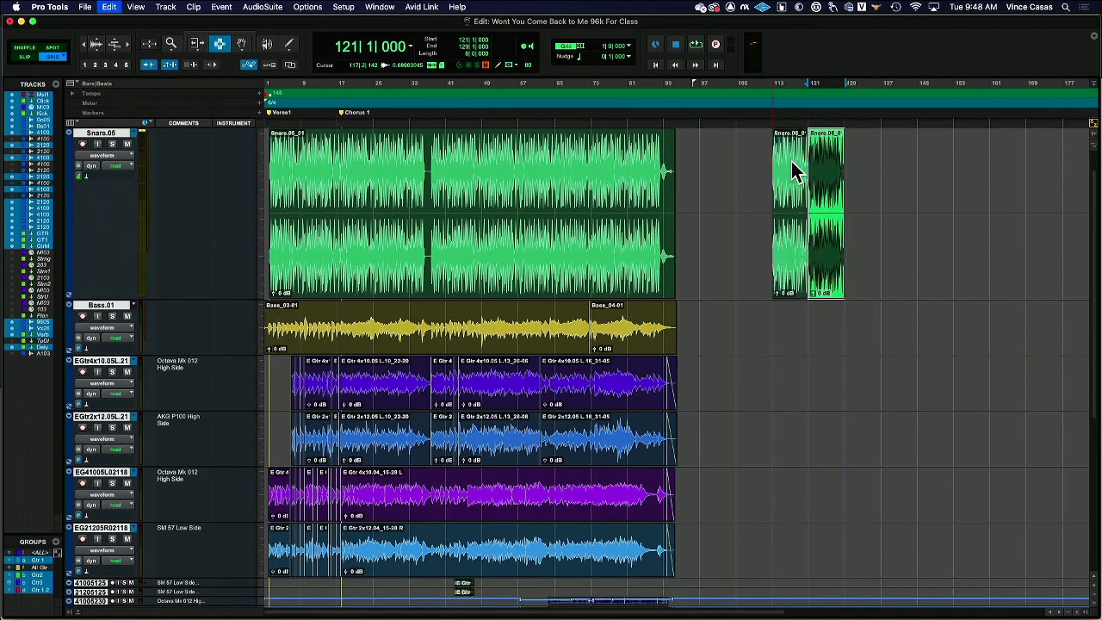
- Duplicate the selected Snare.05 copy two more times, to bars 129 and 137
{"action": "key", "text": "super+d"}
{"action": "key", "text": "super+d"}
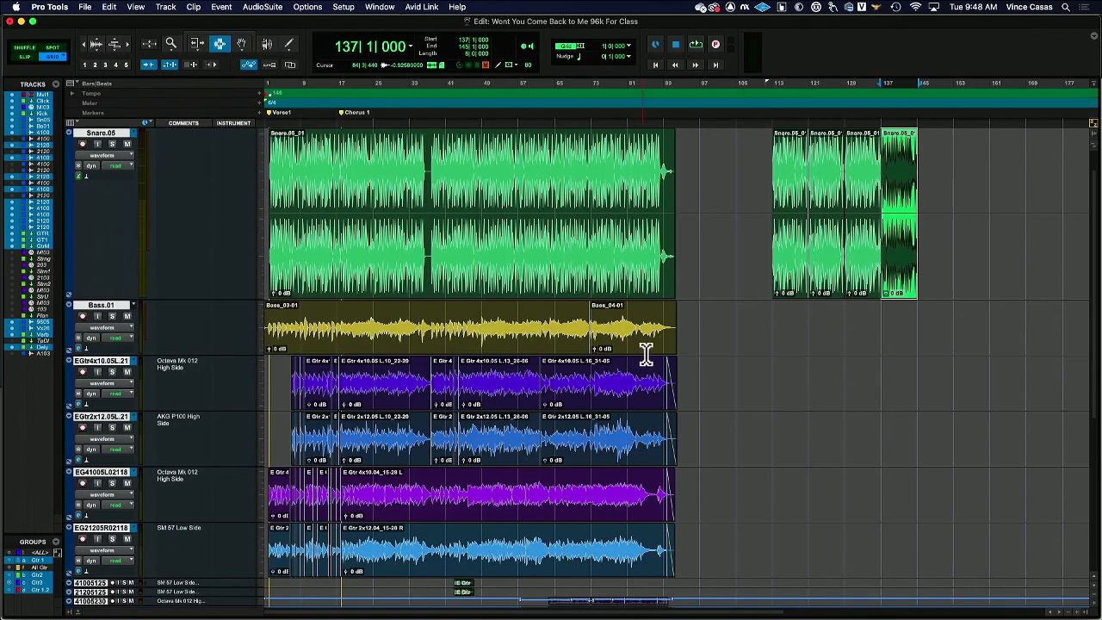
- Play the song from bar 9, solo the piano track, and copy its audio from bar 10 to bar 18 to bar 113
{"action": "scroll", "coordinate": [646, 355], "scroll_direction": "down", "scroll_amount": 5}
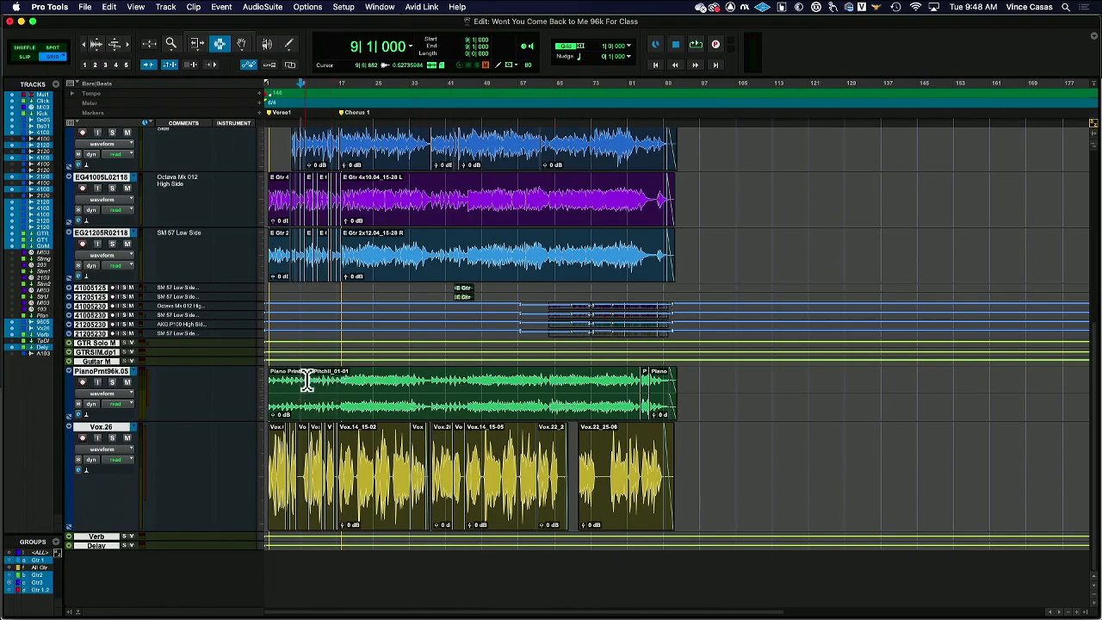
{"action": "left_click", "coordinate": [127, 45]}
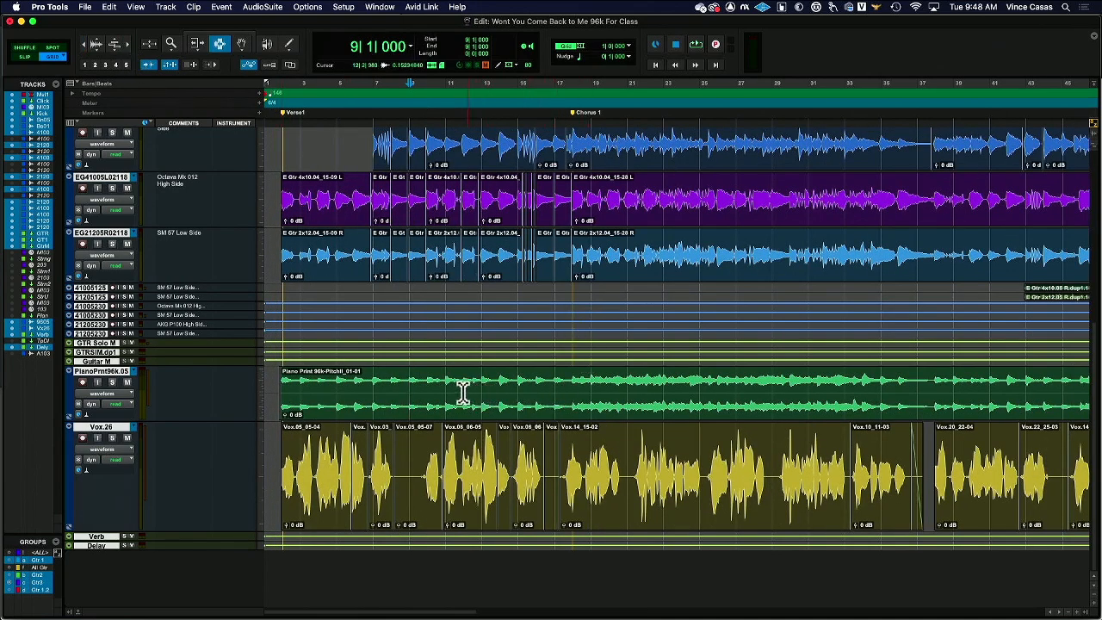
{"action": "key", "text": "space"}
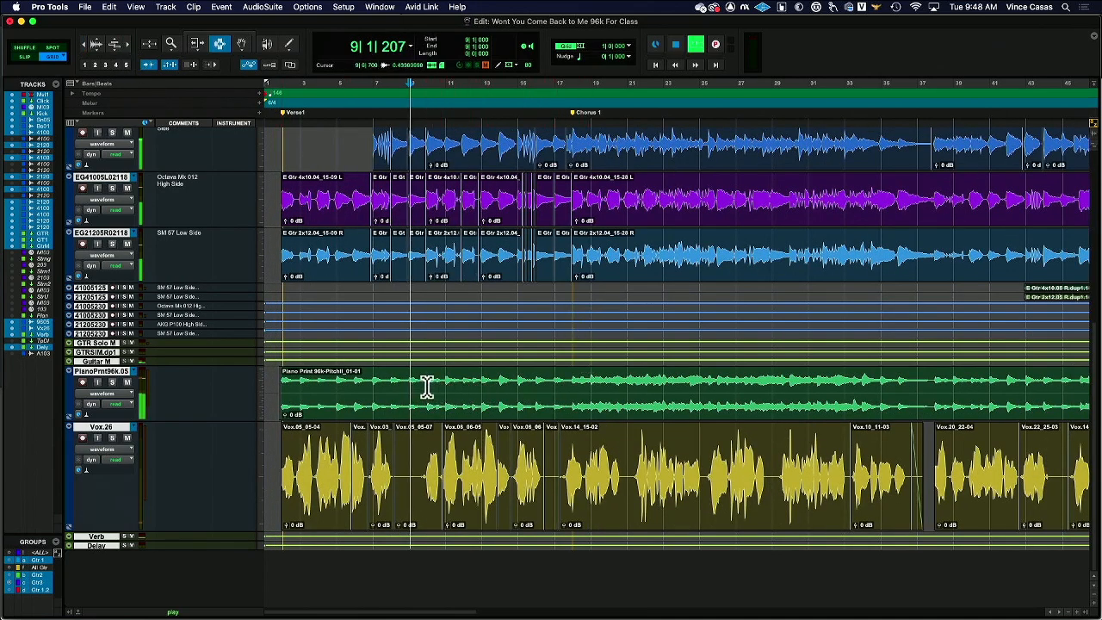
{"action": "left_click", "coordinate": [111, 381]}
{"action": "left_click_drag", "start_coordinate": [427, 386], "coordinate": [551, 393]}
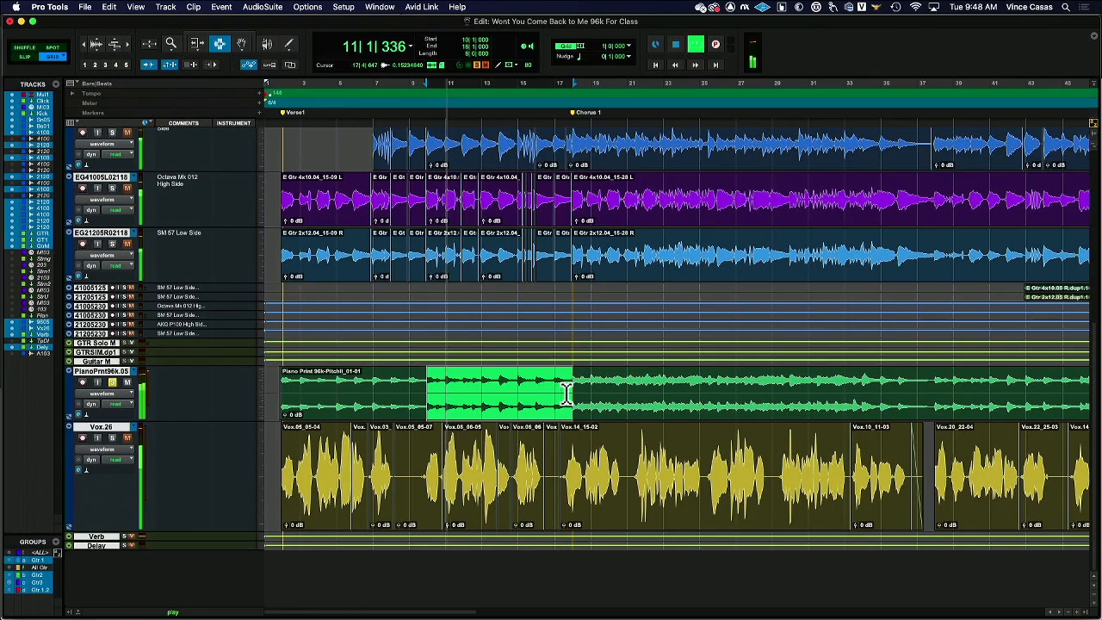
{"action": "scroll", "coordinate": [568, 393], "scroll_direction": "right", "scroll_amount": 5}
{"action": "scroll", "coordinate": [568, 394], "scroll_direction": "right", "scroll_amount": 15}
{"action": "key", "text": "space"}
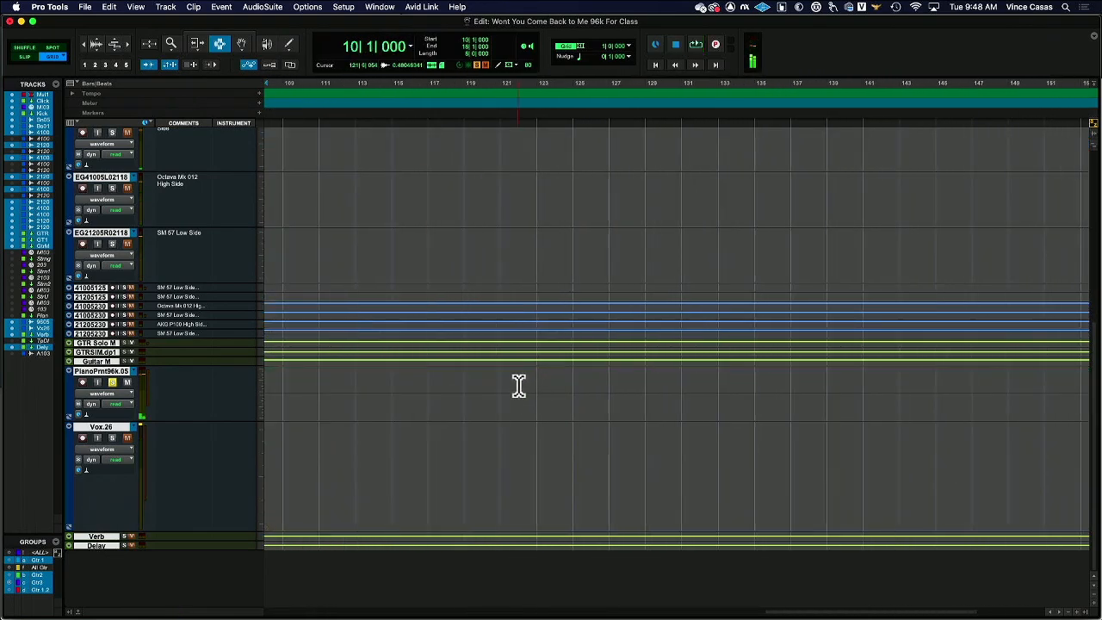
{"action": "scroll", "coordinate": [519, 386], "scroll_direction": "up", "scroll_amount": 5}
{"action": "scroll", "coordinate": [519, 386], "scroll_direction": "down", "scroll_amount": 5}
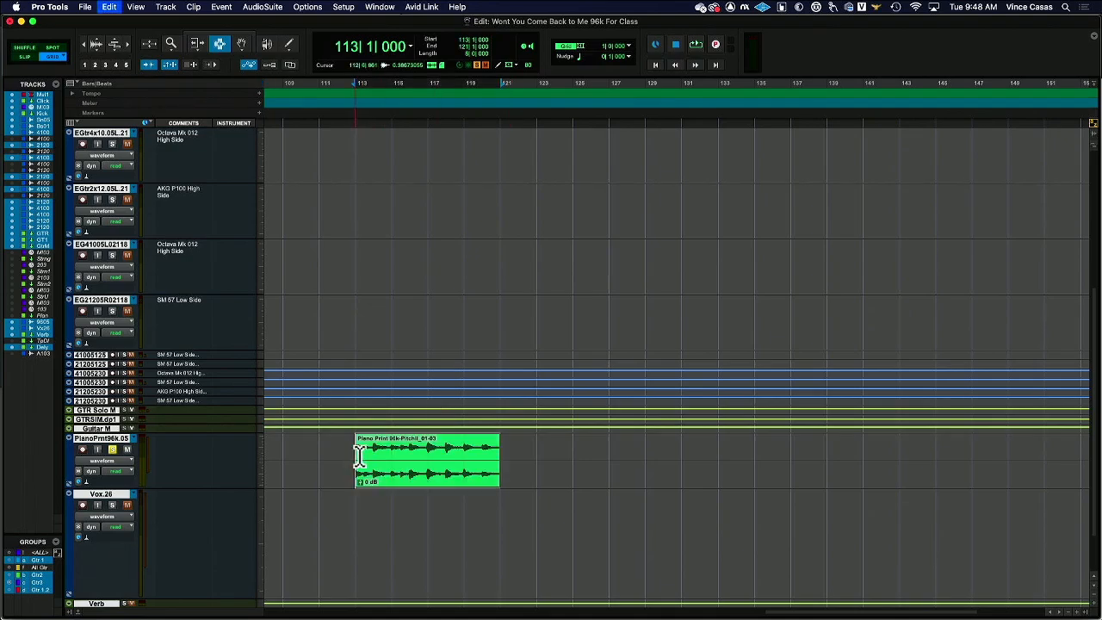
- Play the piano copy from bar 113 soloed, and turn off its solo to hear it with the snare copies
{"action": "key", "text": "space"}
{"action": "scroll", "coordinate": [364, 430], "scroll_direction": "up", "scroll_amount": 5}
{"action": "scroll", "coordinate": [367, 427], "scroll_direction": "down", "scroll_amount": 6}
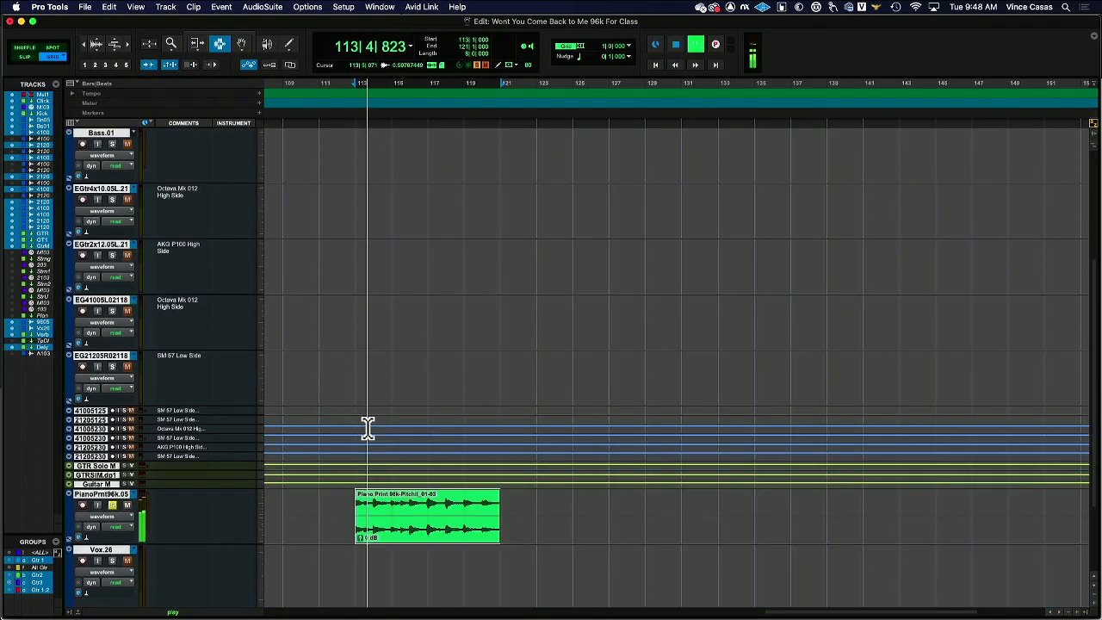
{"action": "key", "text": "space"}
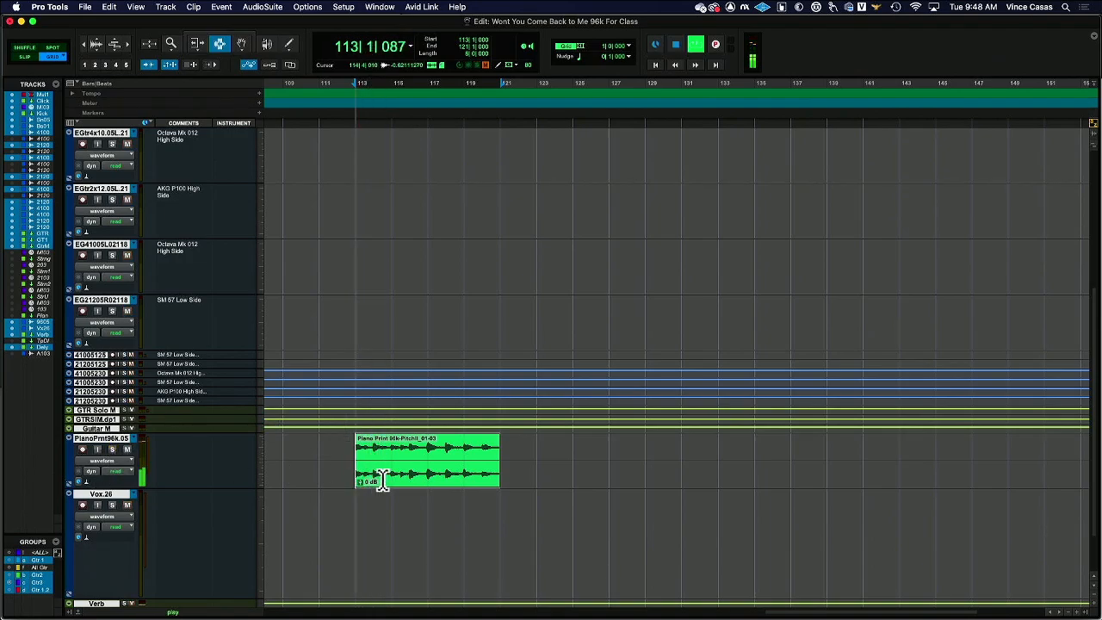
{"action": "key", "text": "space"}
{"action": "scroll", "coordinate": [349, 465], "scroll_direction": "up", "scroll_amount": 6}
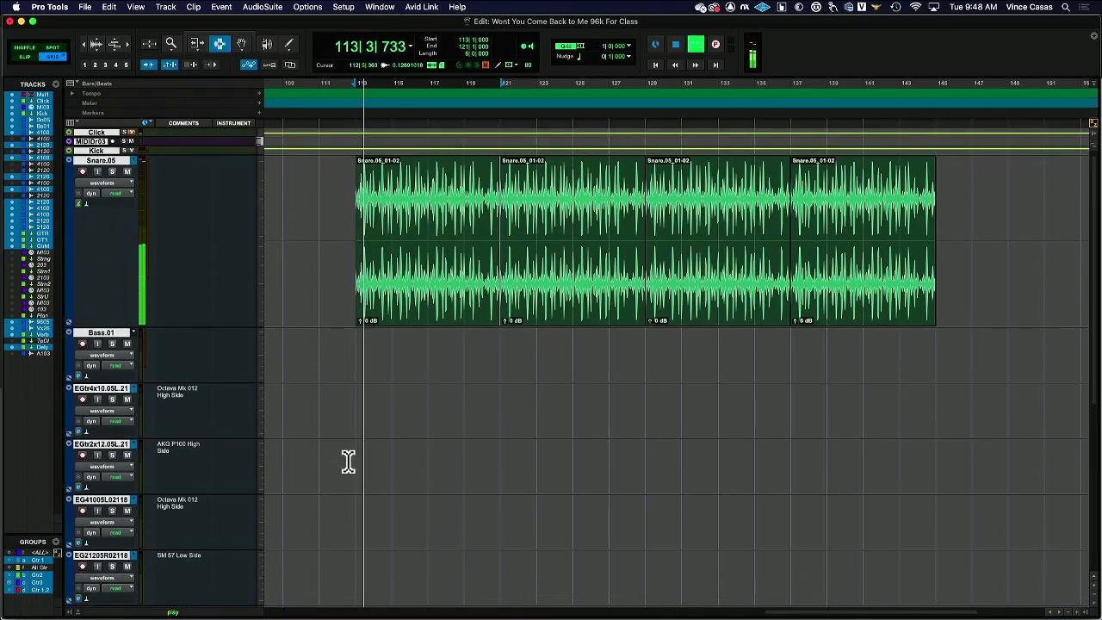
- Enlarge the four EGtr tracks ending in 230 and switch their track view from volume to waveform
{"action": "left_click", "coordinate": [84, 46]}
{"action": "left_click", "coordinate": [84, 45]}
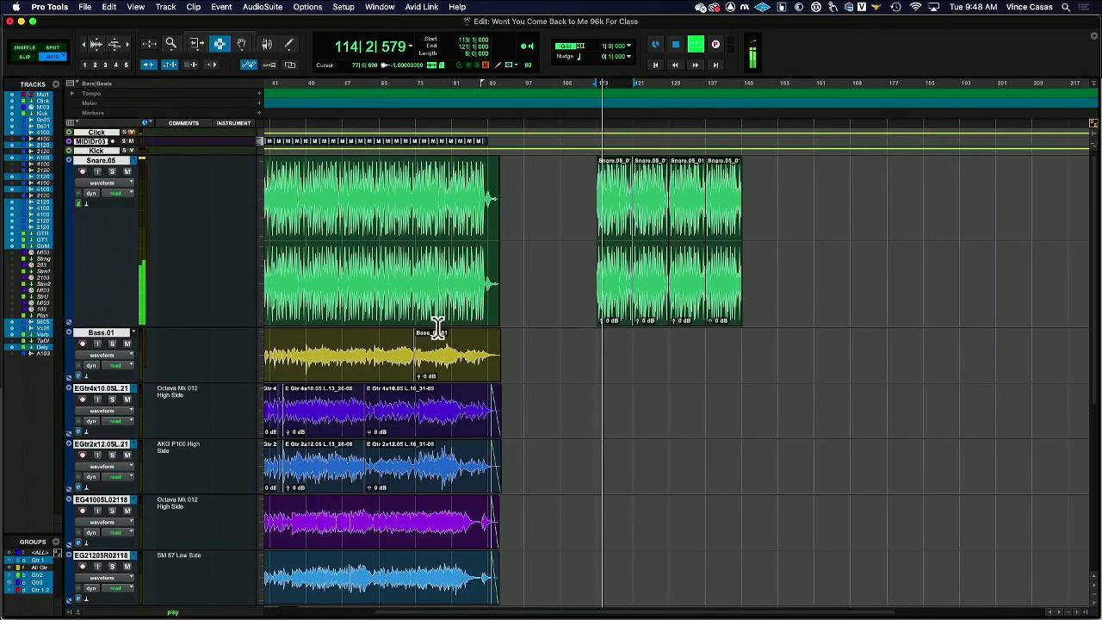
{"action": "scroll", "coordinate": [441, 325], "scroll_direction": "down", "scroll_amount": 6}
{"action": "scroll", "coordinate": [448, 326], "scroll_direction": "up", "scroll_amount": 2}
{"action": "scroll", "coordinate": [449, 321], "scroll_direction": "left", "scroll_amount": 5}
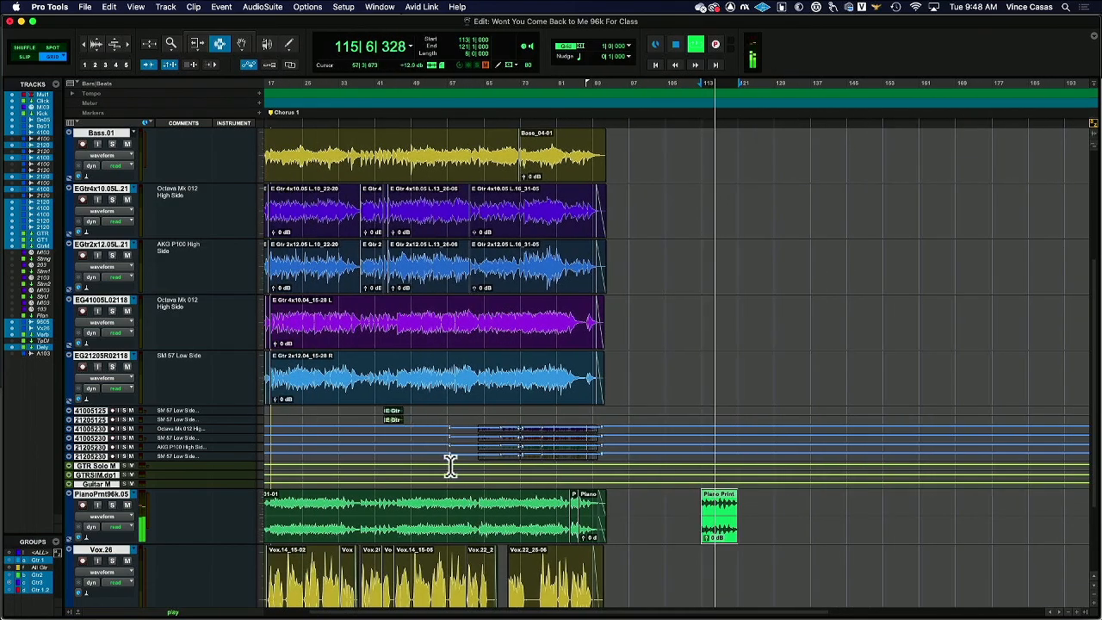
{"action": "scroll", "coordinate": [452, 463], "scroll_direction": "left", "scroll_amount": 3}
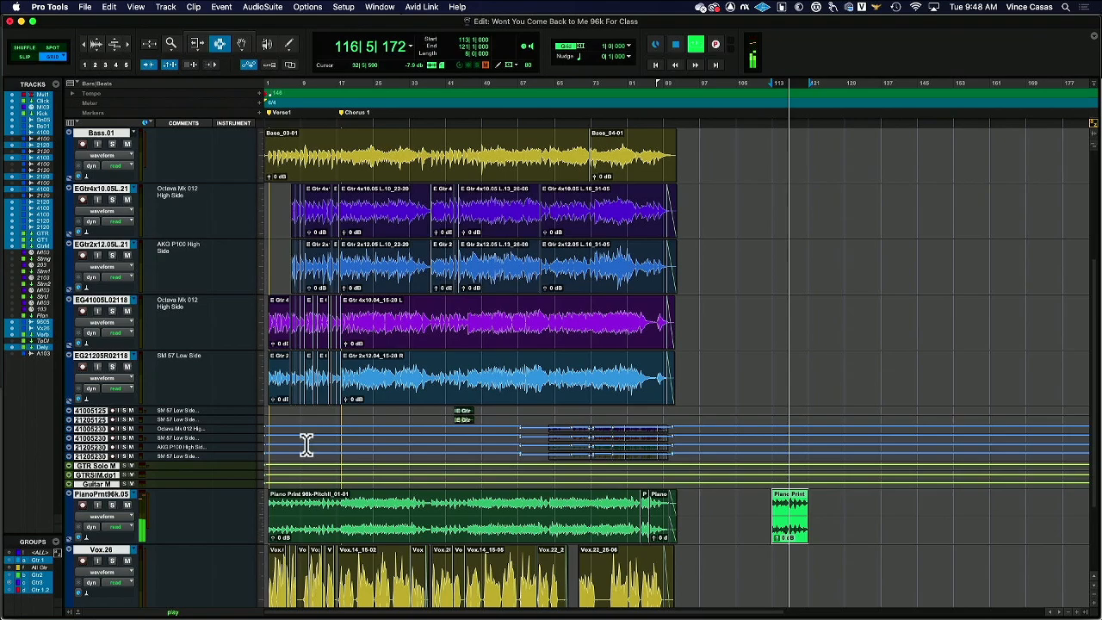
{"action": "key", "text": "space"}
{"action": "left_click", "coordinate": [260, 430]}
{"action": "left_click", "coordinate": [284, 473]}
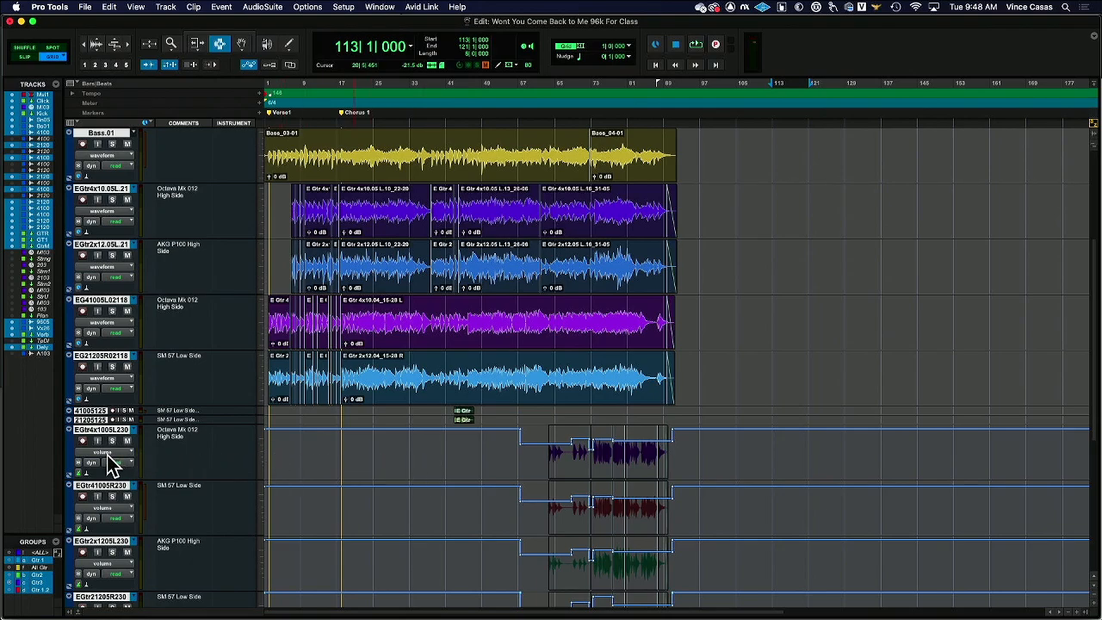
{"action": "left_click", "coordinate": [108, 453]}
{"action": "left_click", "coordinate": [113, 442]}
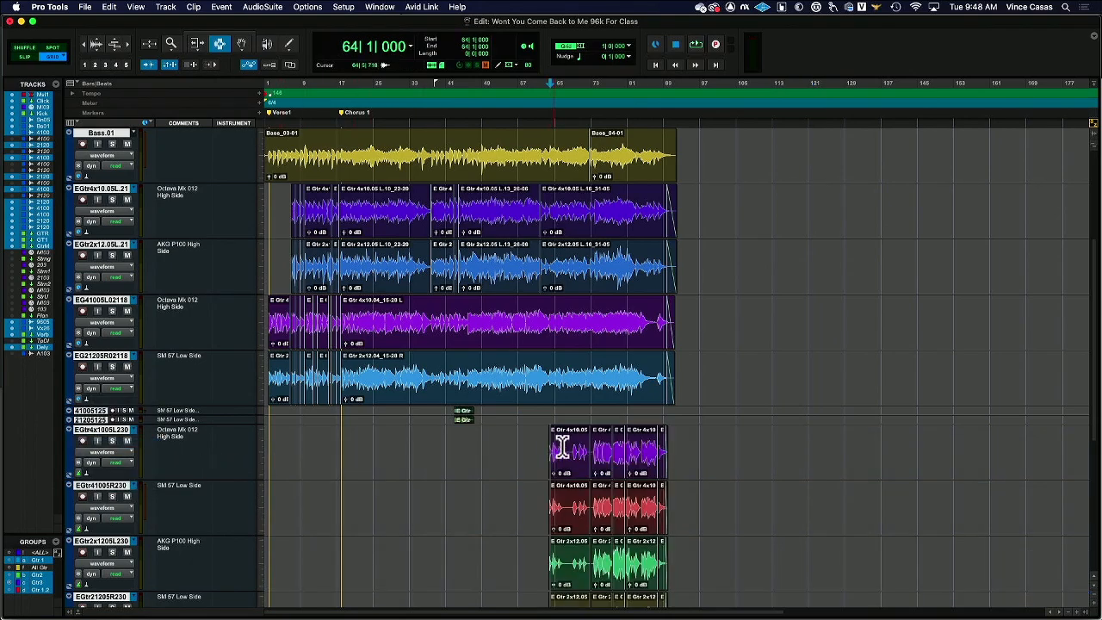
- Play the song from bar 64 and solo all four EGtr tracks ending in 230, with the edit cursor moved to bar 74
{"action": "key", "text": "space"}
{"action": "left_click", "coordinate": [112, 440]}
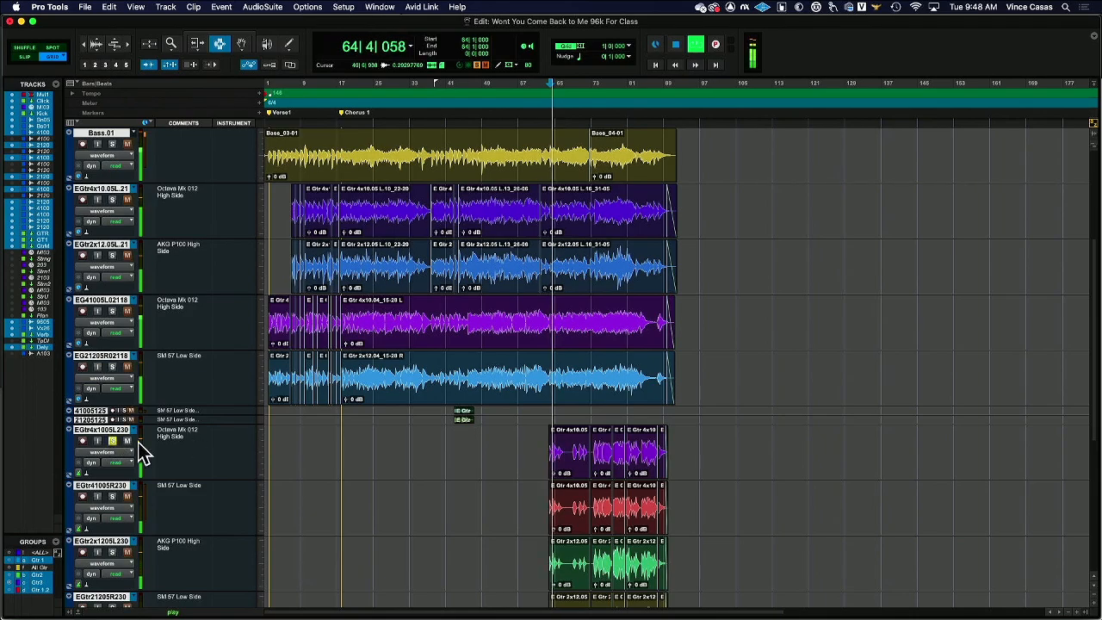
{"action": "left_click", "coordinate": [598, 461]}
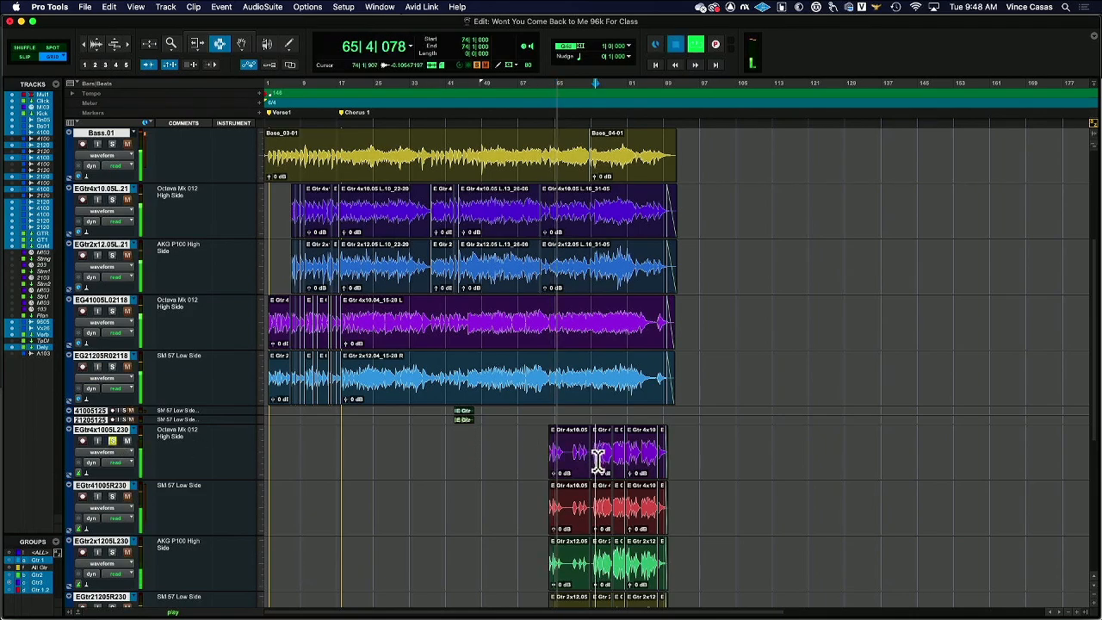
{"action": "scroll", "coordinate": [600, 462], "scroll_direction": "right", "scroll_amount": 5}
{"action": "scroll", "coordinate": [600, 462], "scroll_direction": "down", "scroll_amount": 2}
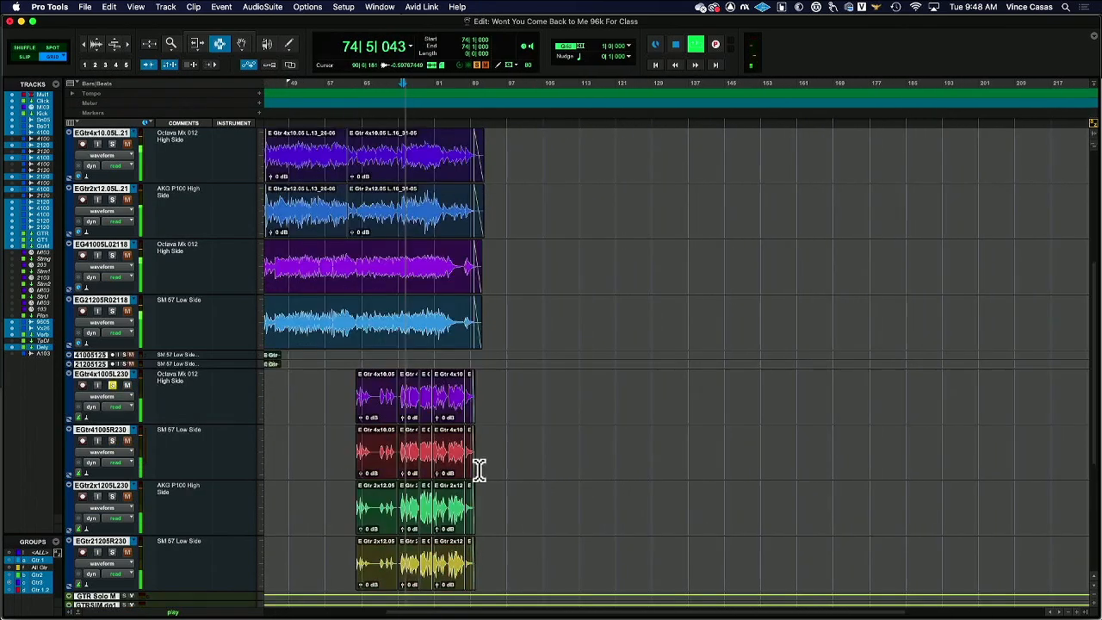
{"action": "scroll", "coordinate": [480, 467], "scroll_direction": "down", "scroll_amount": 1}
{"action": "left_click", "coordinate": [112, 385]}
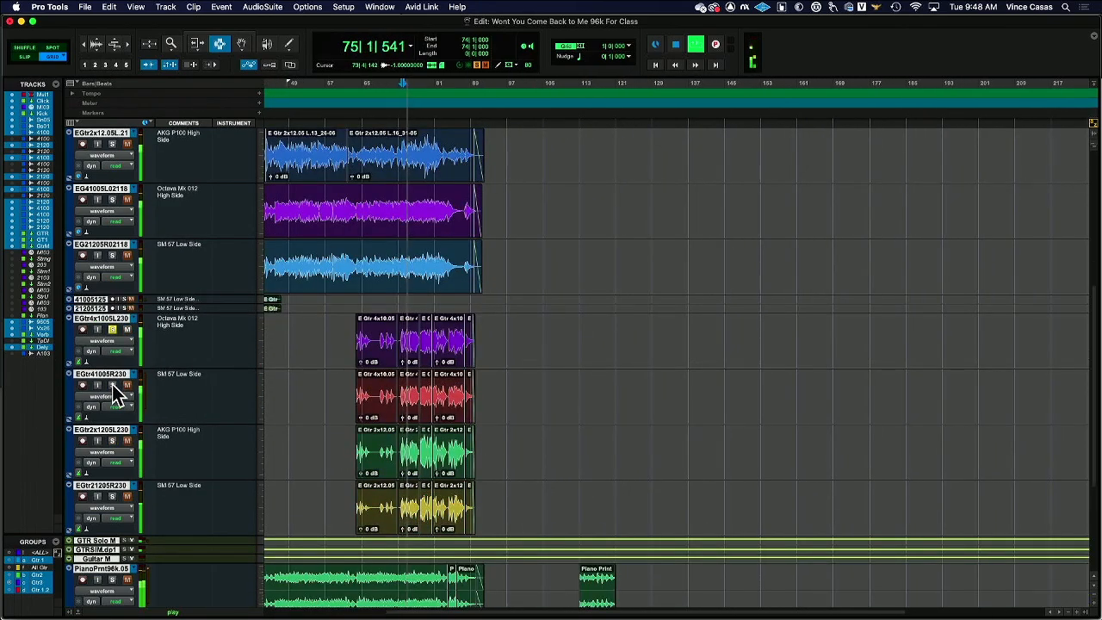
{"action": "left_click", "coordinate": [112, 440]}
{"action": "left_click", "coordinate": [112, 496]}
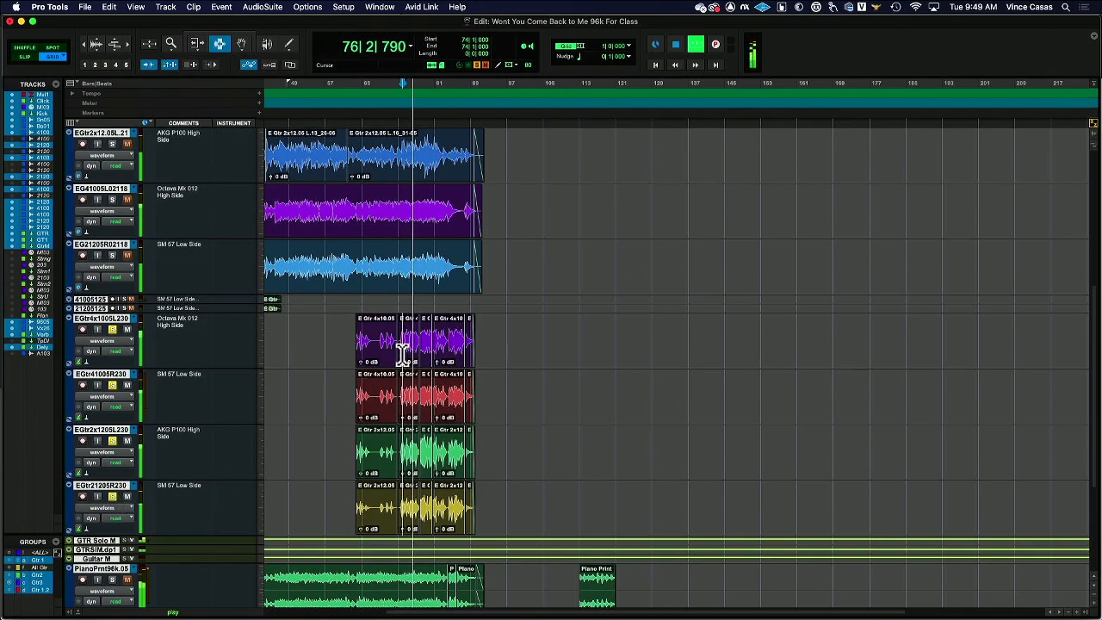
- Copy the audio of the four soloed guitar tracks from bar 74 to bar 90 to bar 113
{"action": "left_click_drag", "start_coordinate": [402, 354], "coordinate": [470, 365]}
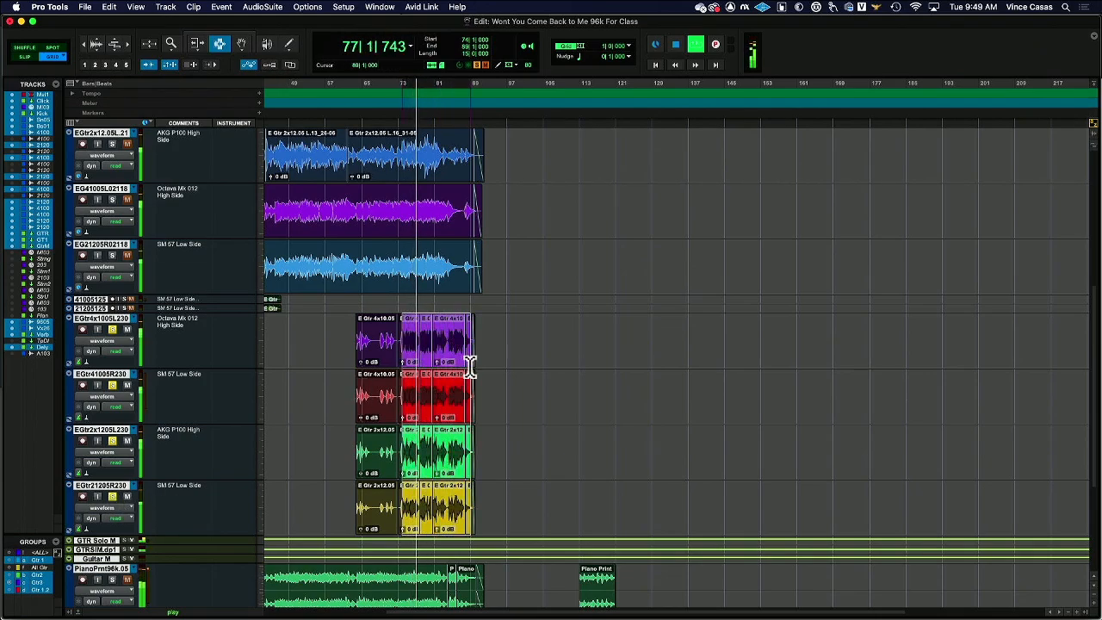
{"action": "key", "text": "space"}
{"action": "left_click_drag", "start_coordinate": [403, 327], "coordinate": [475, 348]}
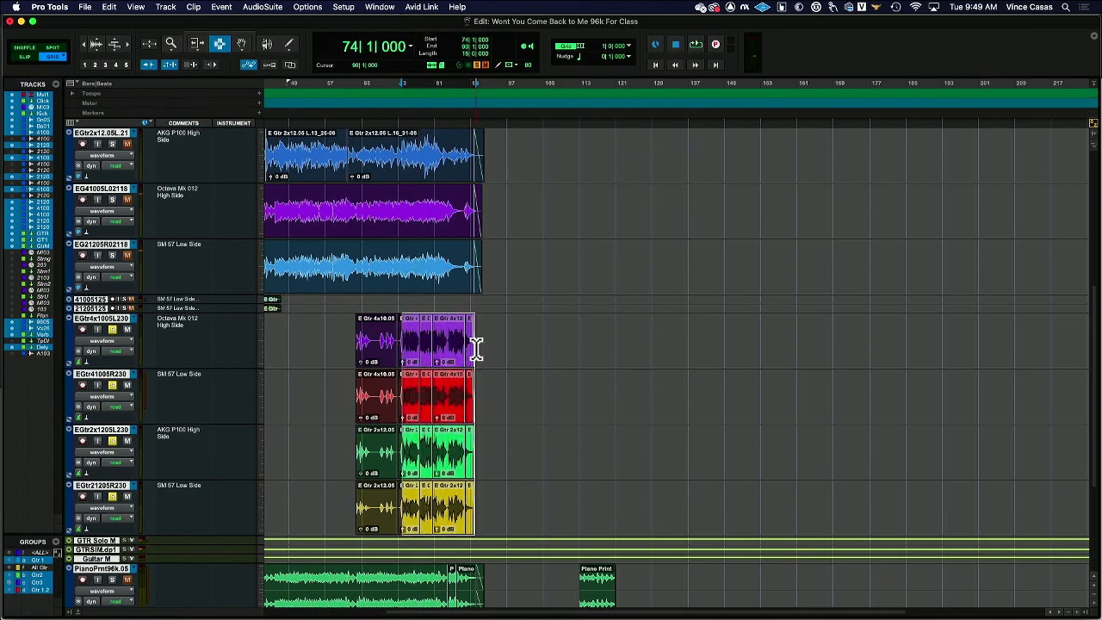
{"action": "scroll", "coordinate": [673, 362], "scroll_direction": "right", "scroll_amount": 5}
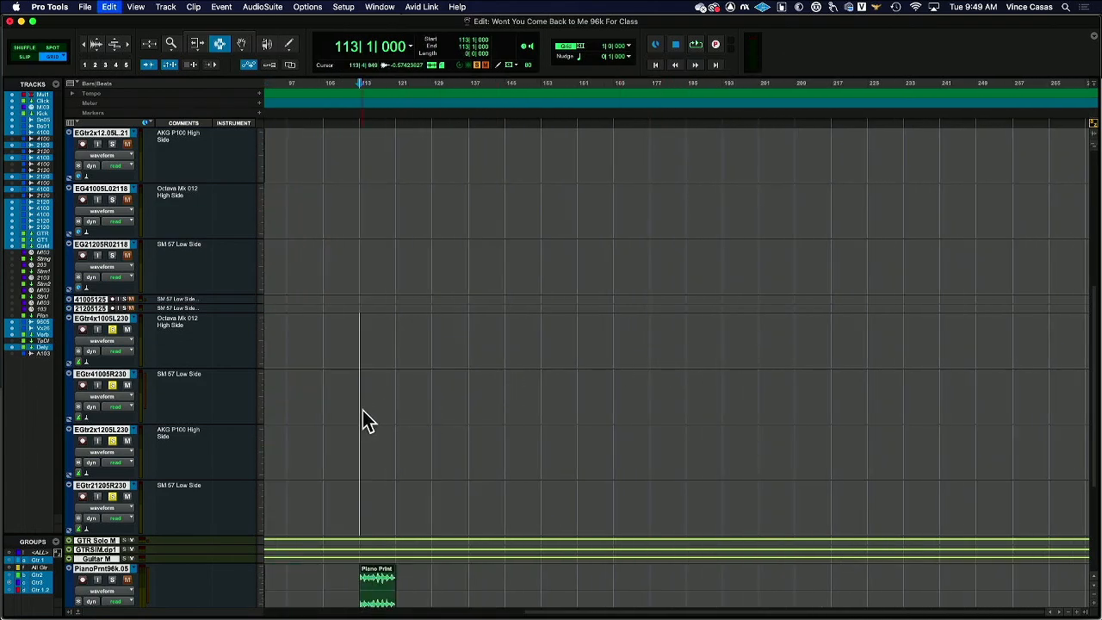
{"action": "key", "text": "super+v"}
- Play the guitar copies from bar 113 and clear the solo on all four guitar tracks
{"action": "key", "text": "space"}
{"action": "left_click", "coordinate": [112, 331]}
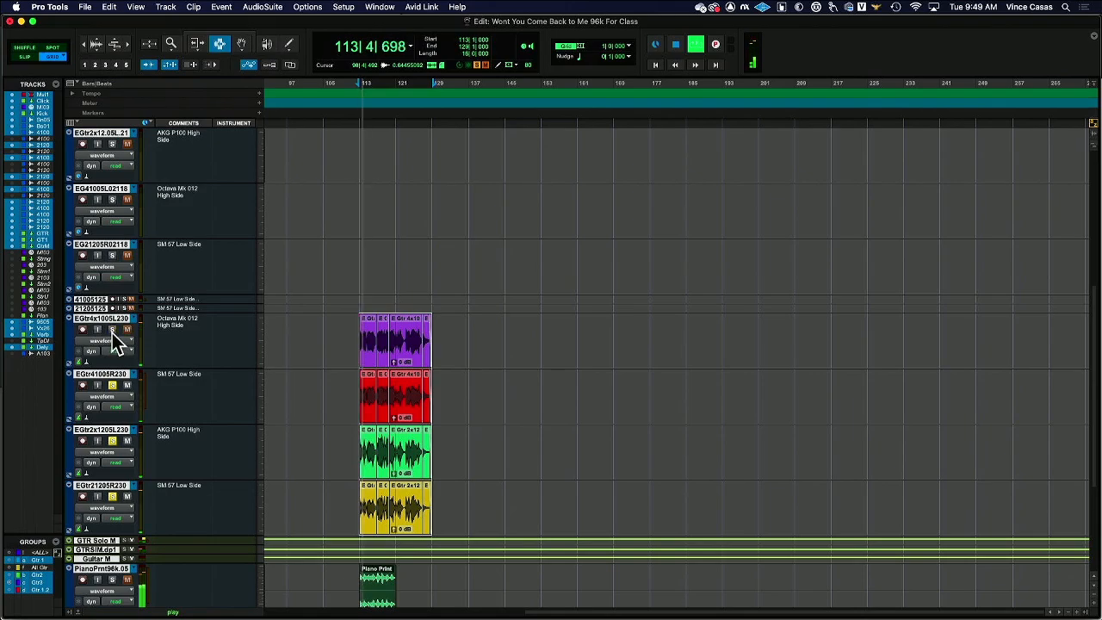
{"action": "left_click", "coordinate": [111, 385], "text": "alt"}
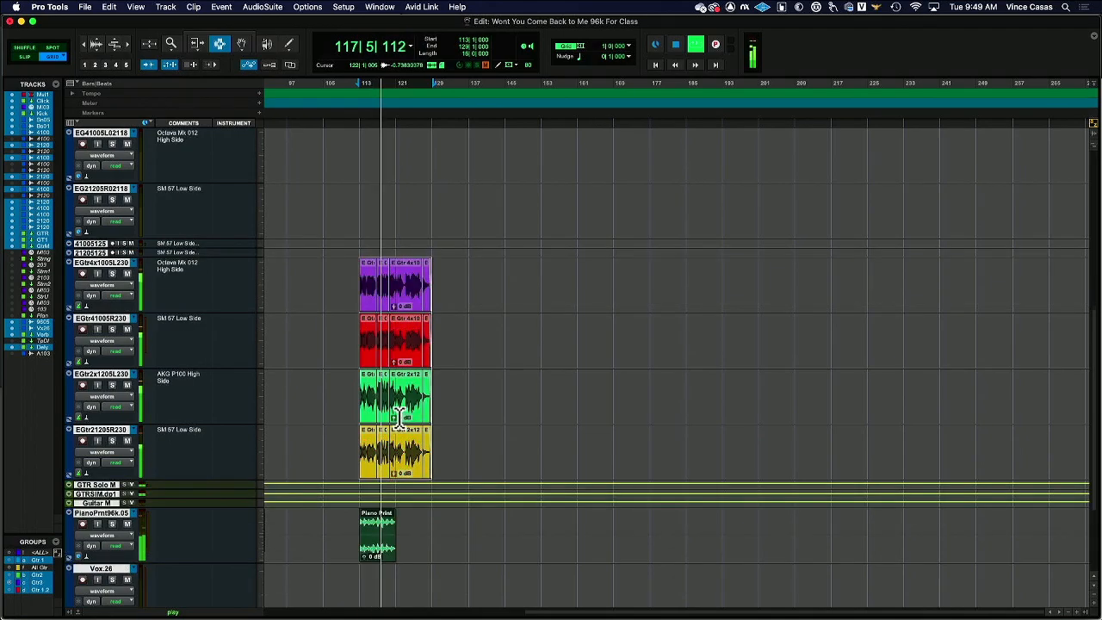
{"action": "scroll", "coordinate": [351, 411], "scroll_direction": "down", "scroll_amount": 2}
{"action": "scroll", "coordinate": [352, 411], "scroll_direction": "left", "scroll_amount": 2}
{"action": "scroll", "coordinate": [351, 412], "scroll_direction": "left", "scroll_amount": 10}
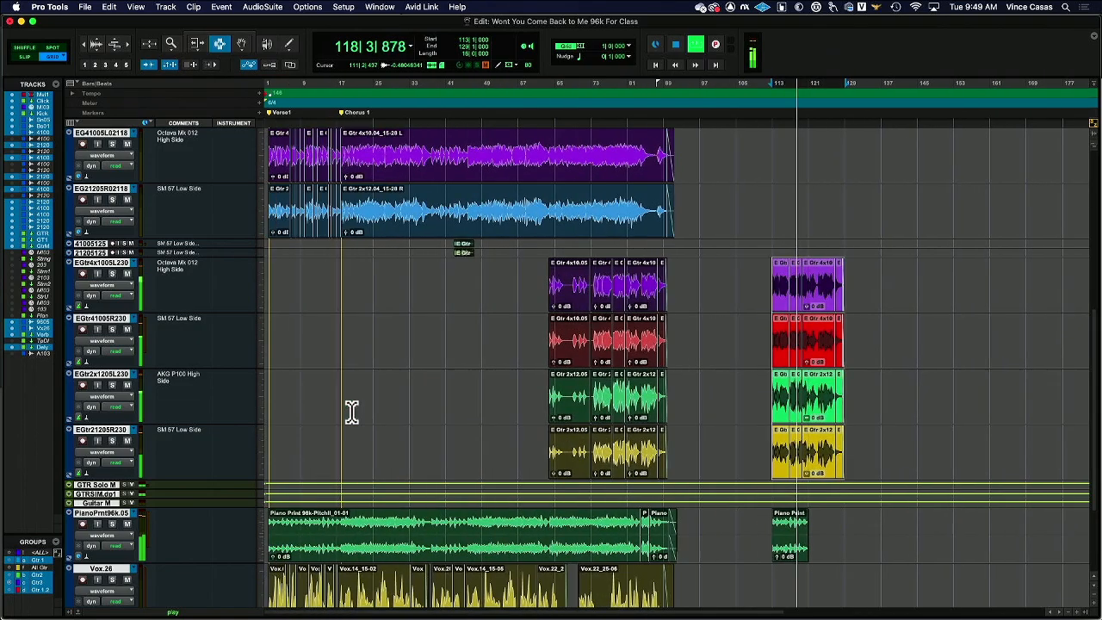
{"action": "key", "text": "space"}
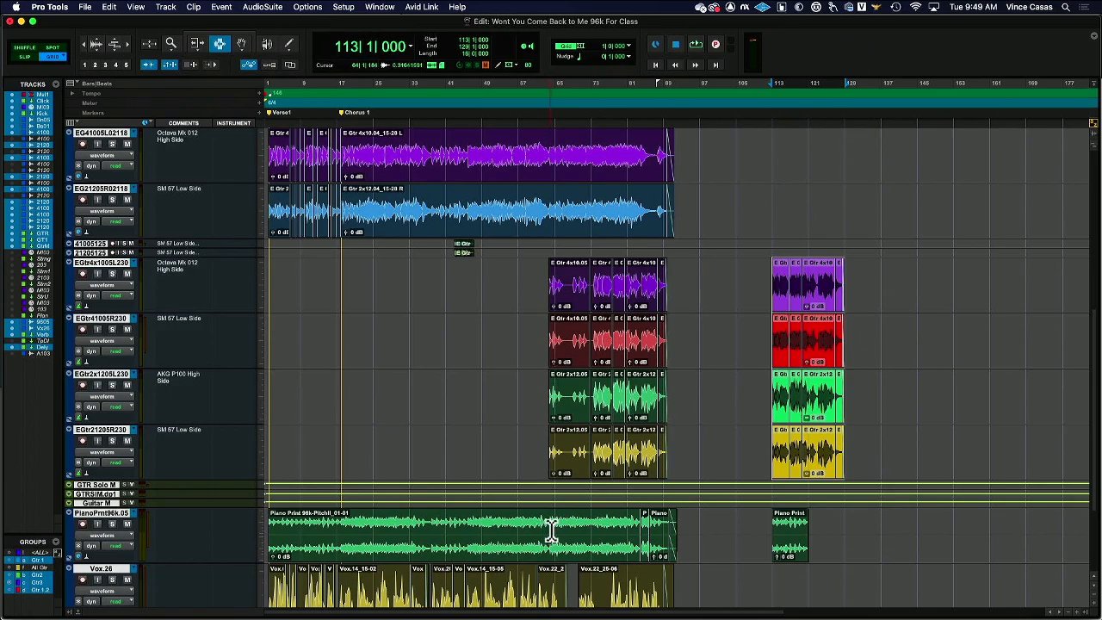
- Audition the original piano section from bar 64 onward, and copy the piano from bar 74 to its end to bar 121
{"action": "left_click_drag", "start_coordinate": [551, 529], "coordinate": [633, 538]}
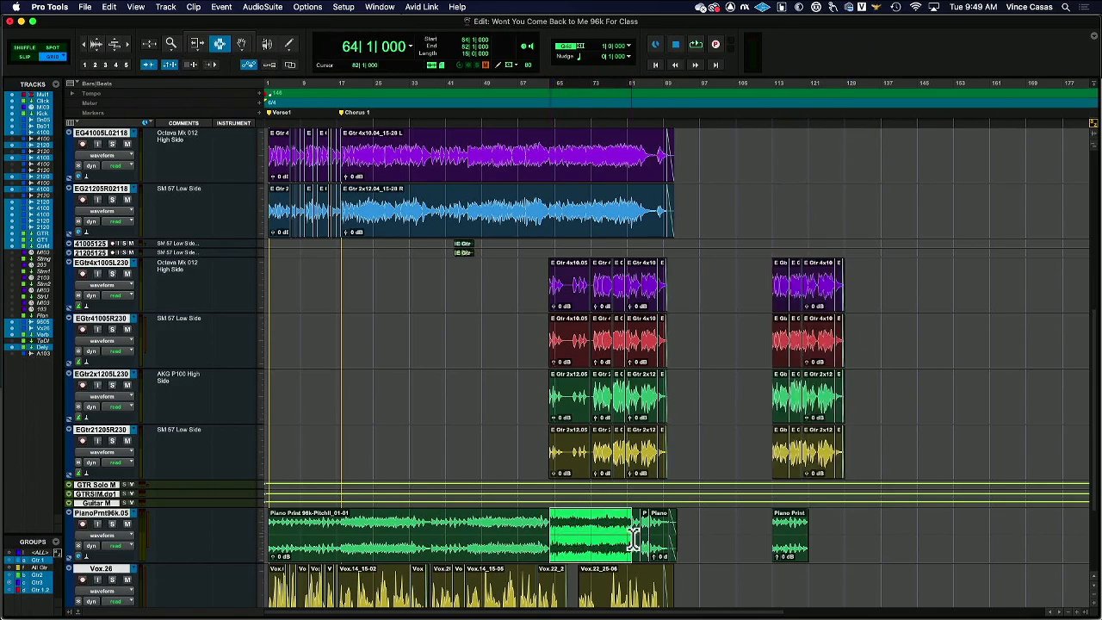
{"action": "key", "text": "space"}
{"action": "left_click", "coordinate": [594, 525]}
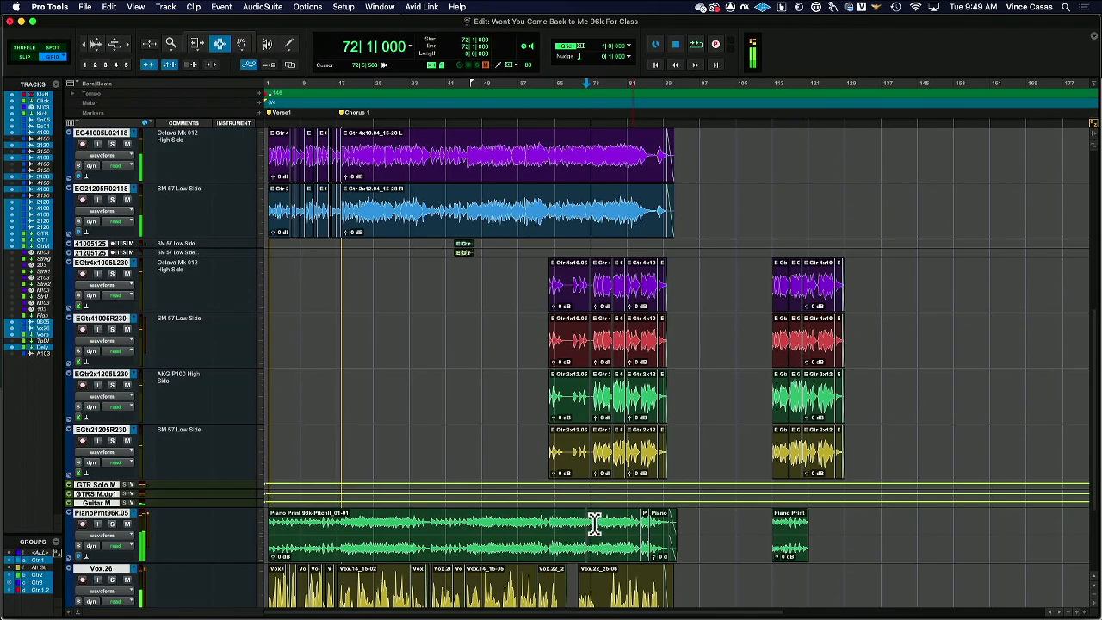
{"action": "key", "text": "space"}
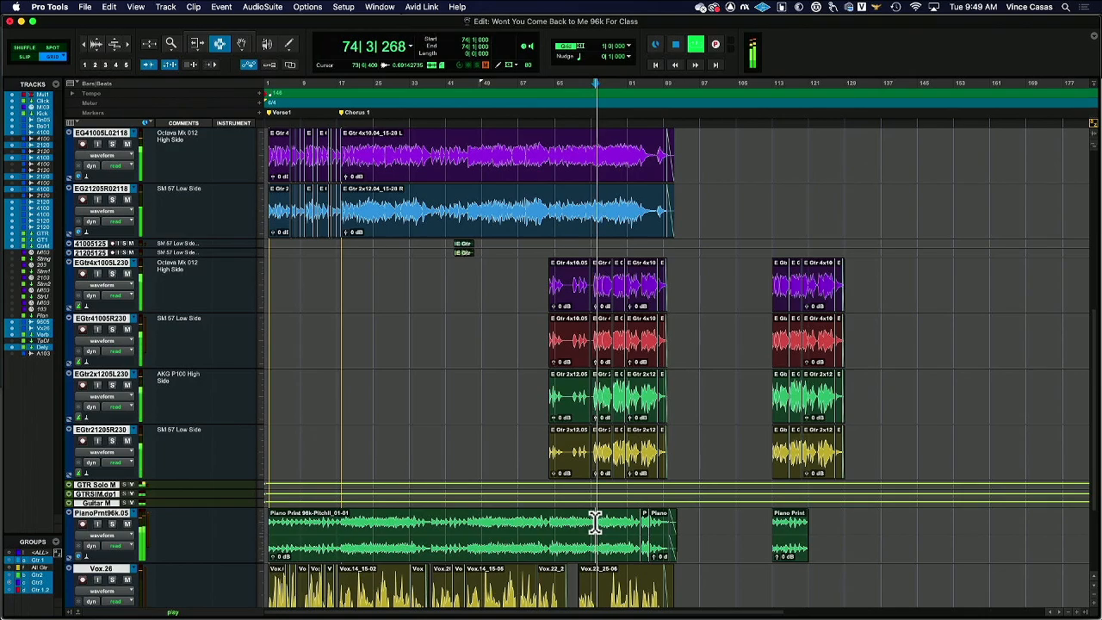
{"action": "left_click_drag", "start_coordinate": [594, 522], "coordinate": [680, 531]}
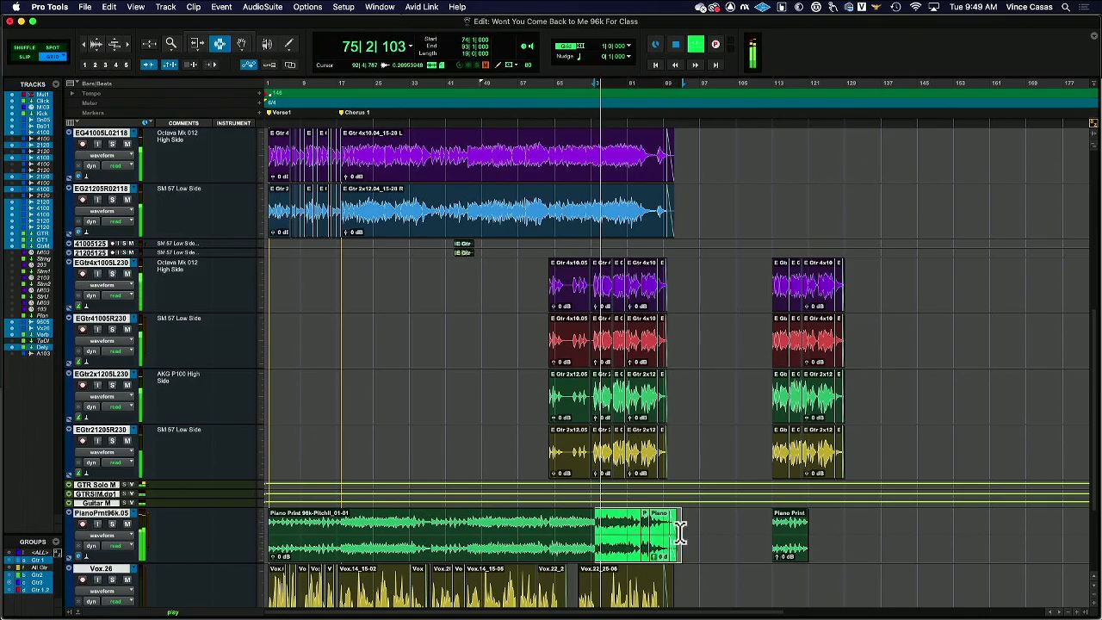
{"action": "left_click", "coordinate": [809, 524]}
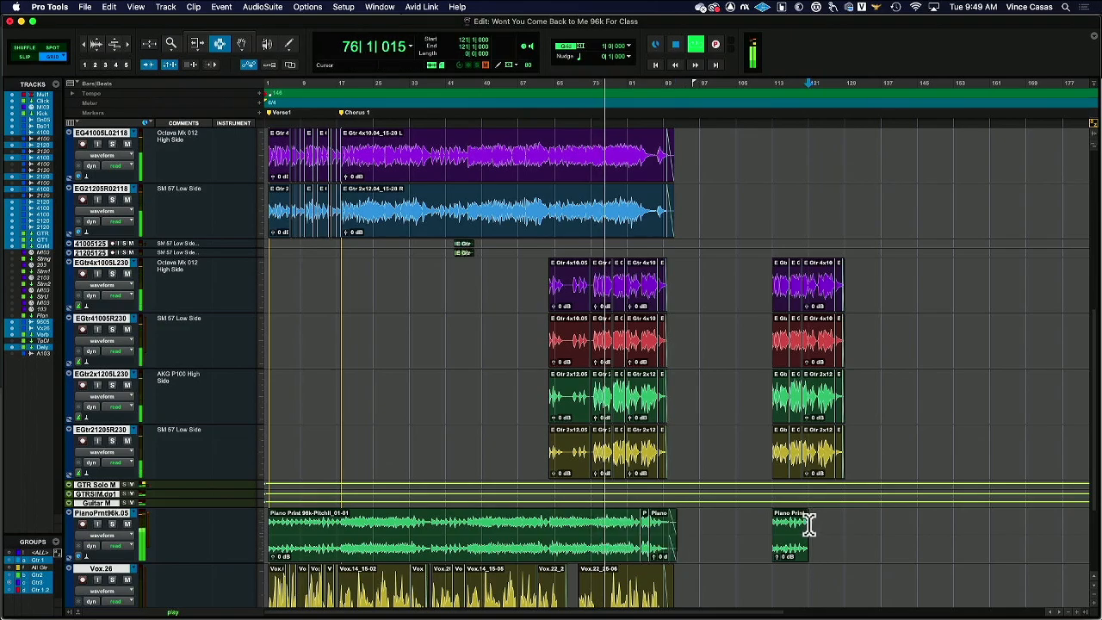
{"action": "key", "text": "super+v"}
- Select the copied audio at bar 113 on the four guitar tracks and move it to start at bar 121
{"action": "left_click_drag", "start_coordinate": [775, 308], "coordinate": [866, 374]}
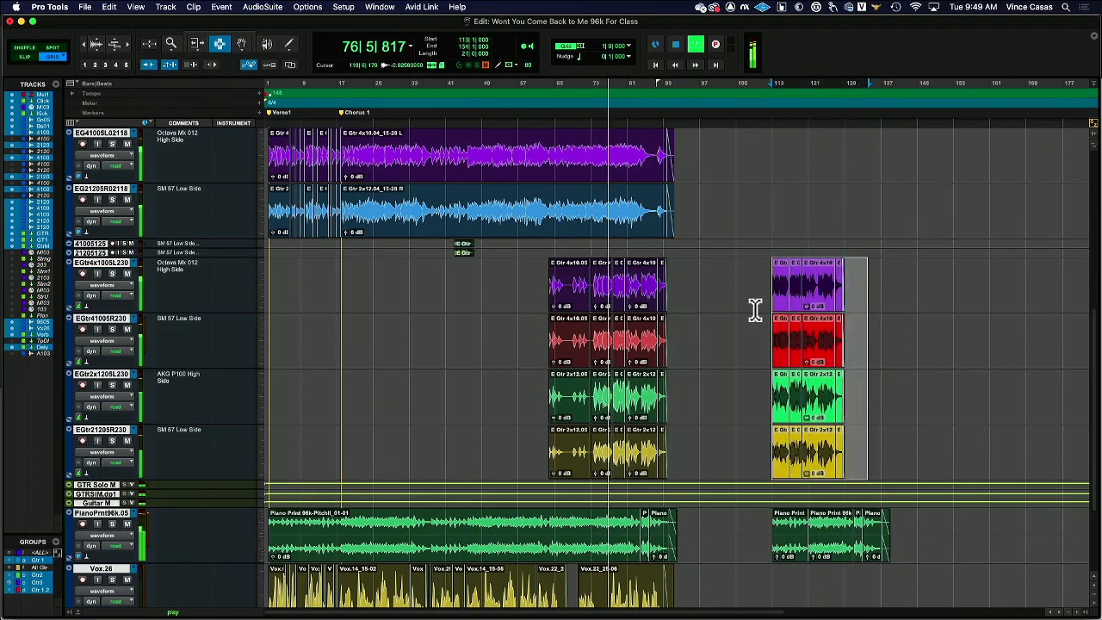
{"action": "left_click", "coordinate": [241, 44]}
{"action": "key", "text": "space"}
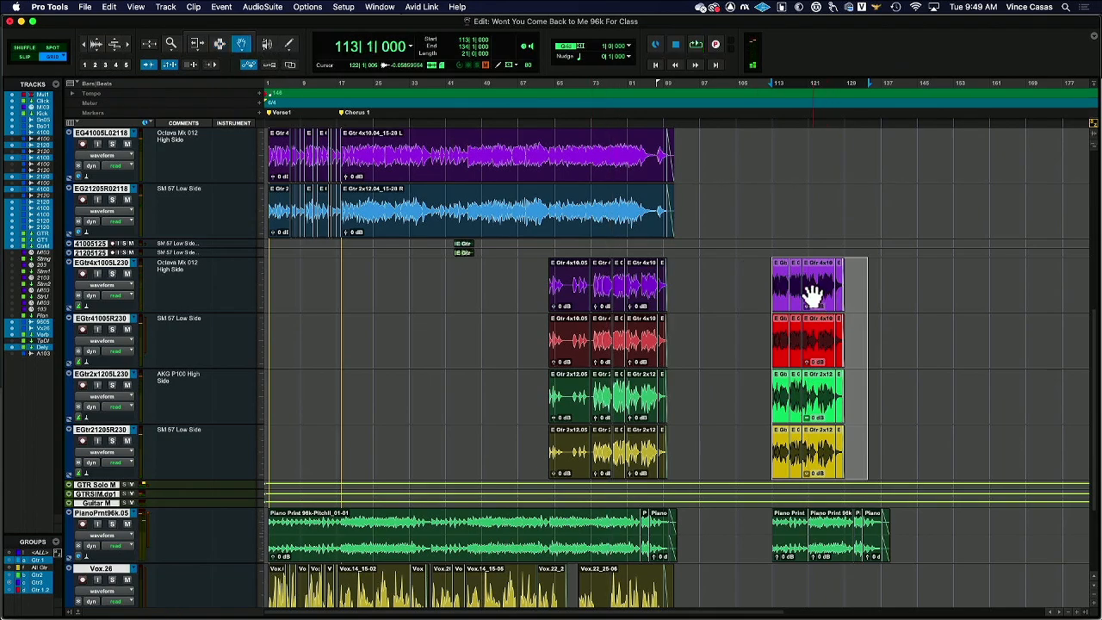
{"action": "left_click_drag", "start_coordinate": [813, 295], "coordinate": [843, 295]}
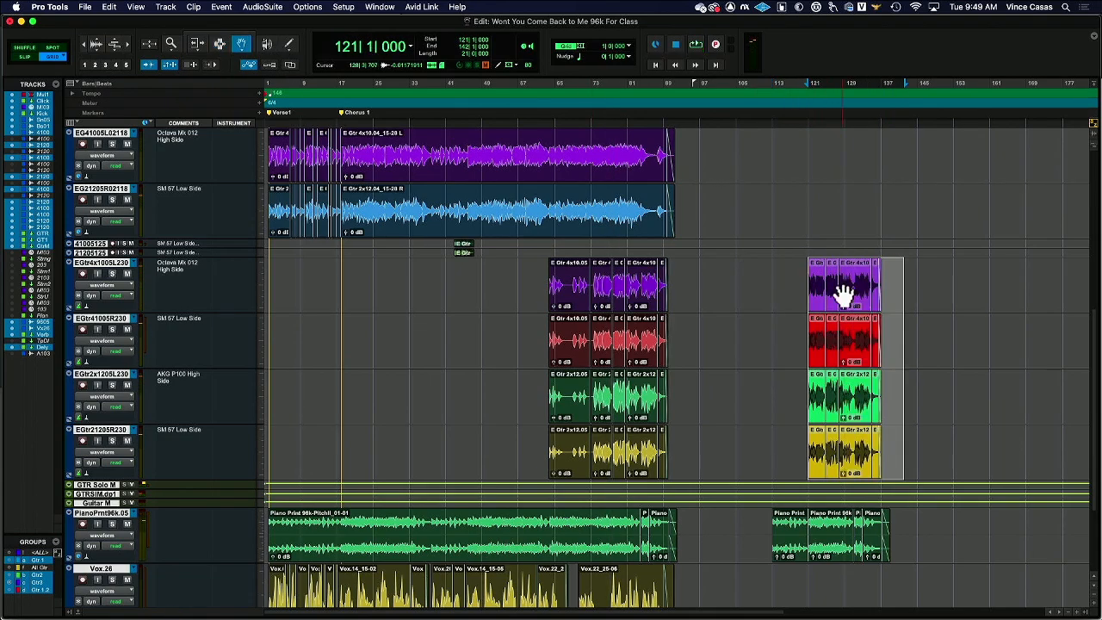
- Play the copied guitars and piano together from bar 121, stop playback, and clear the guitar selection by placing the edit cursor at bar 123
{"action": "key", "text": "space"}
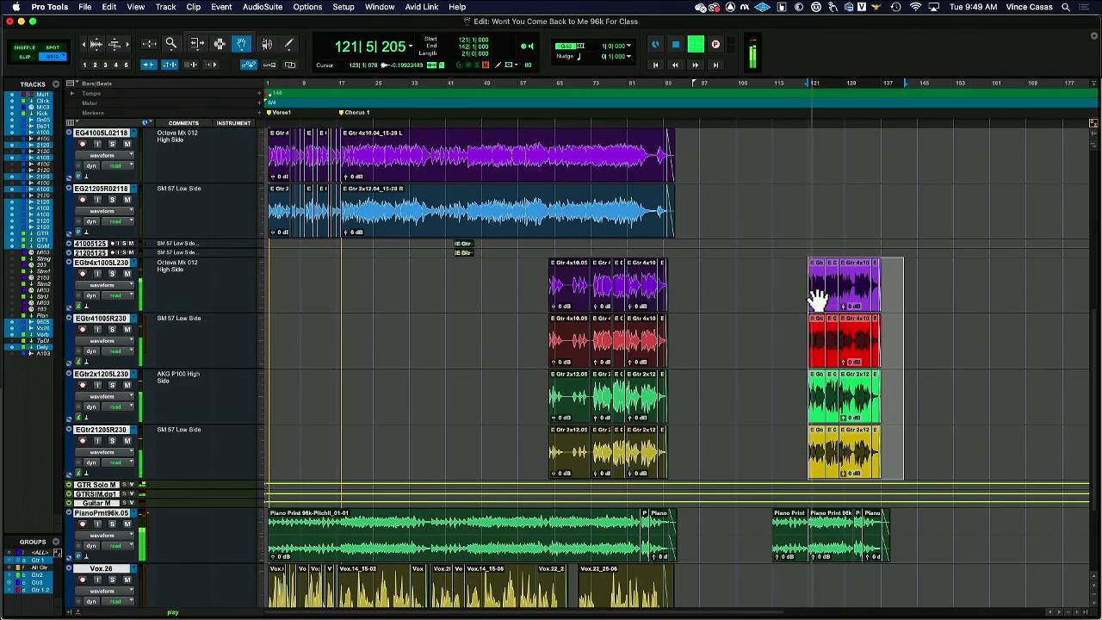
{"action": "scroll", "coordinate": [769, 287], "scroll_direction": "right", "scroll_amount": 5}
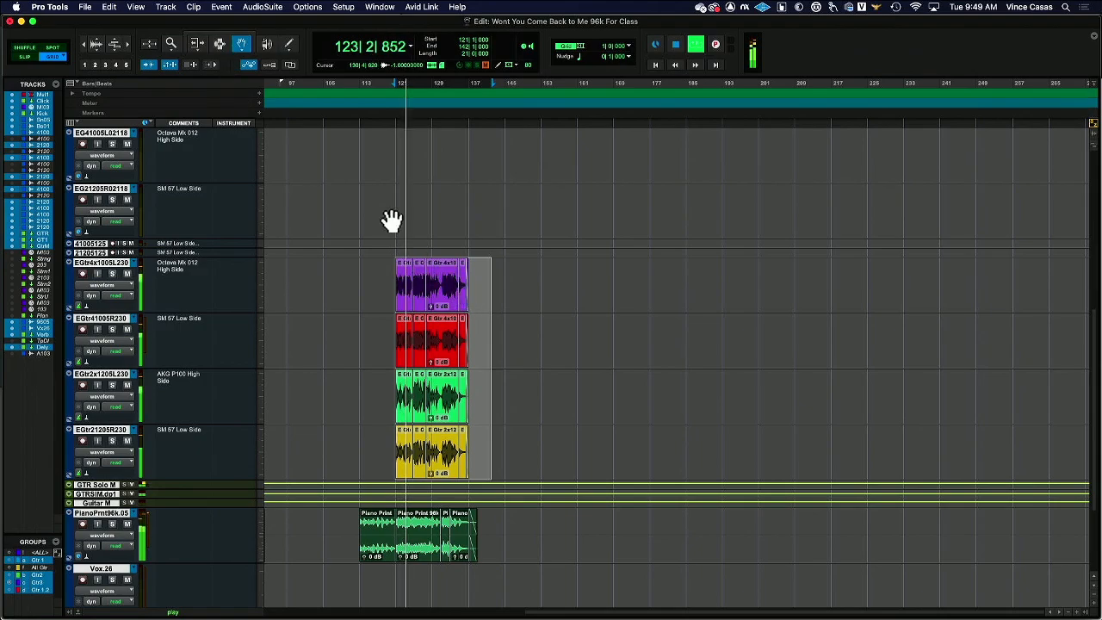
{"action": "left_click", "coordinate": [220, 45]}
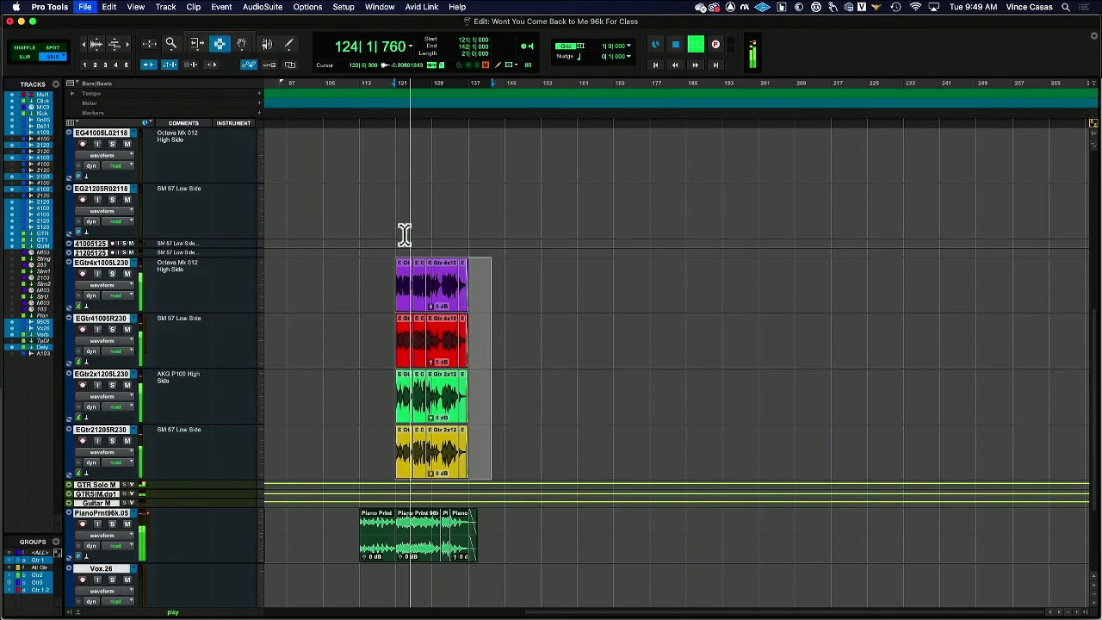
{"action": "scroll", "coordinate": [400, 235], "scroll_direction": "up", "scroll_amount": 2}
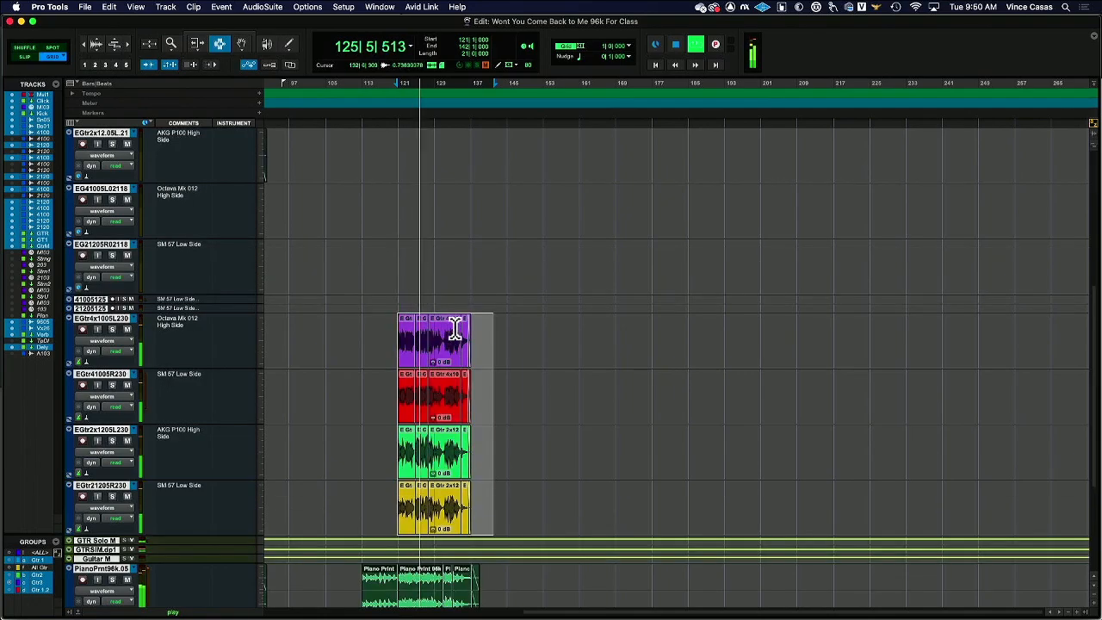
{"action": "key", "text": "space"}
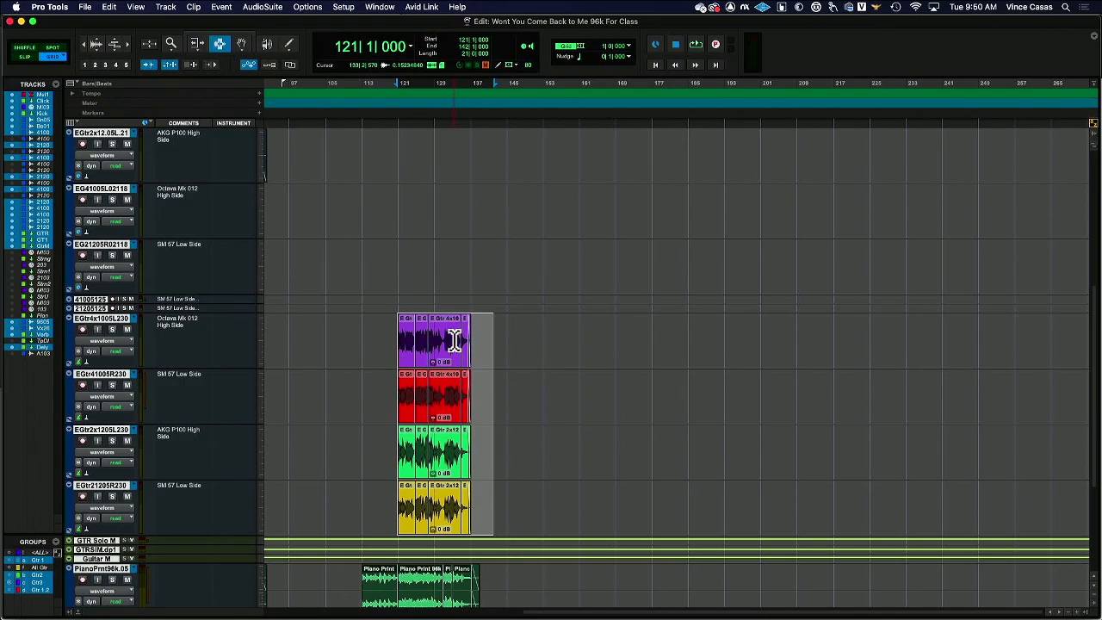
{"action": "left_click", "coordinate": [406, 250]}
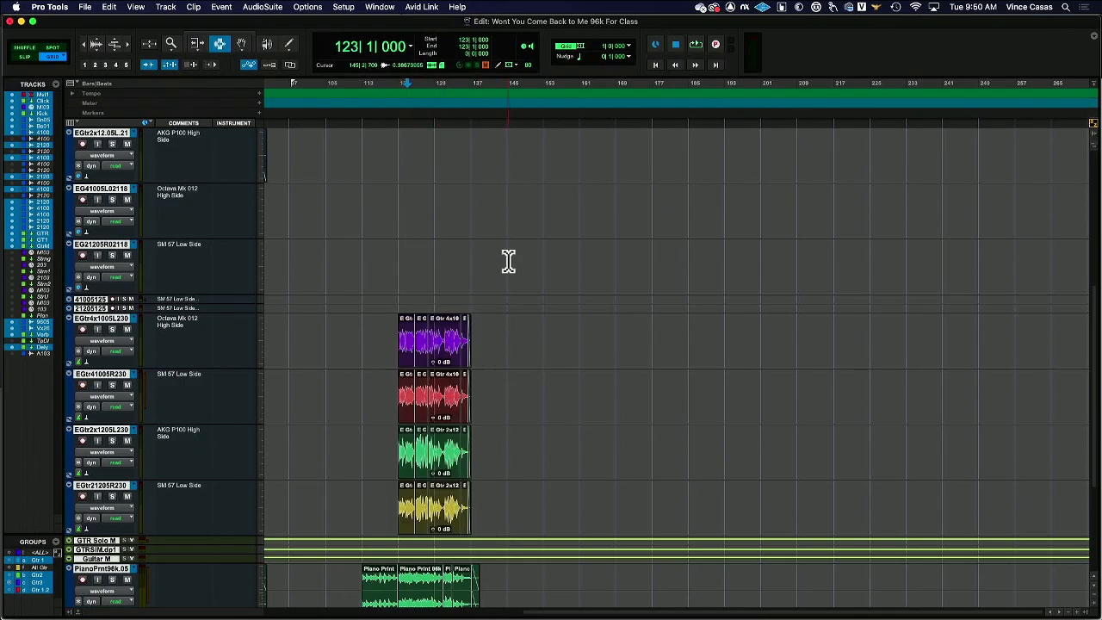